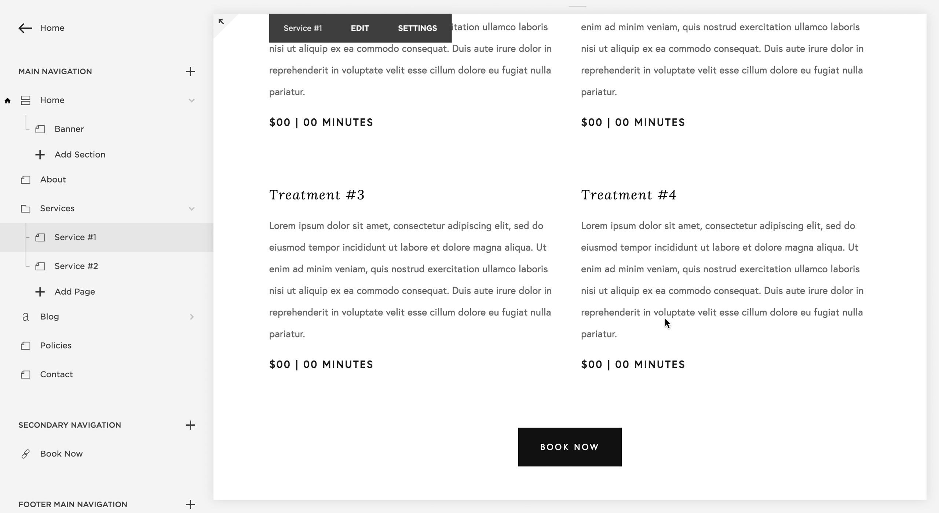
View the Service #2 page through the site's Services navigation and return to the Service #1 page.
scroll(665, 319, "up", 8)
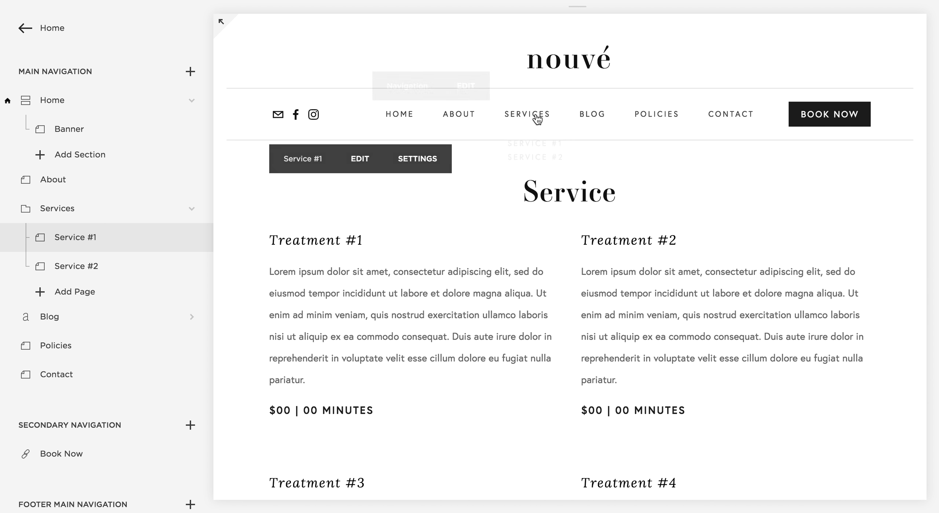
mouse_move(535, 117)
left_click(536, 148)
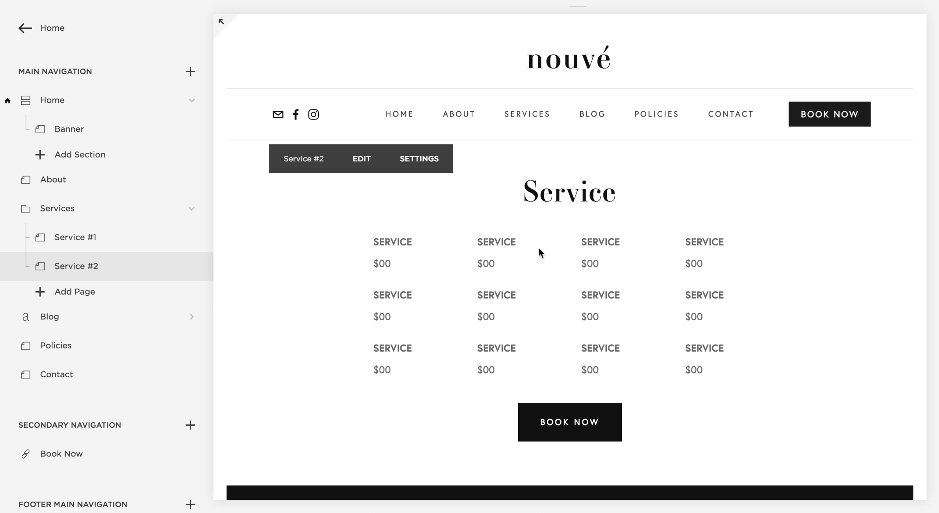
mouse_move(536, 121)
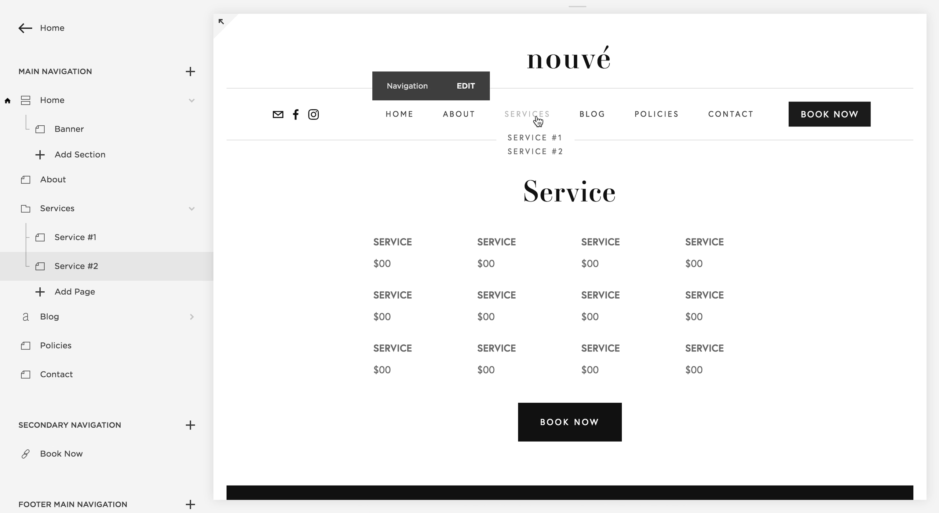
left_click(537, 137)
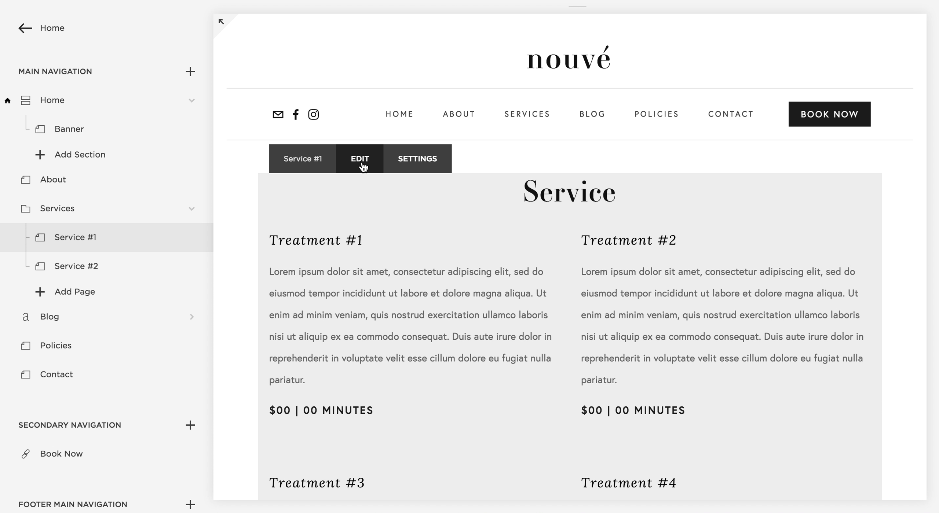
Open the Service #1 page content for editing and select the Treatment #1 heading.
left_click(362, 165)
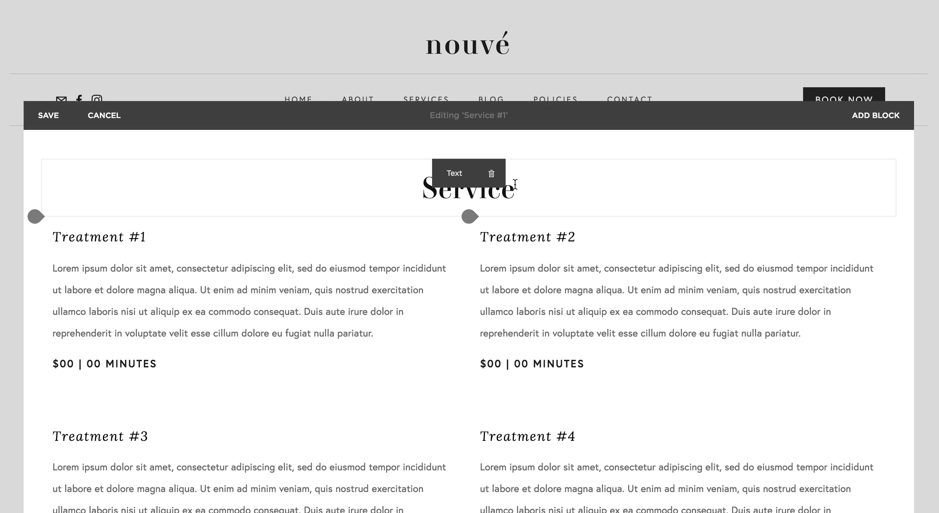
left_click_drag(541, 193, 420, 181)
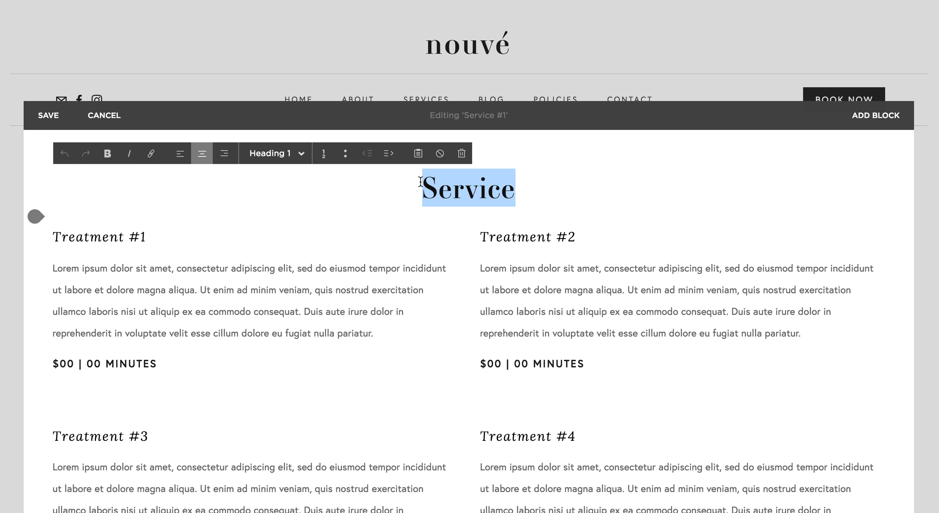
left_click(524, 193)
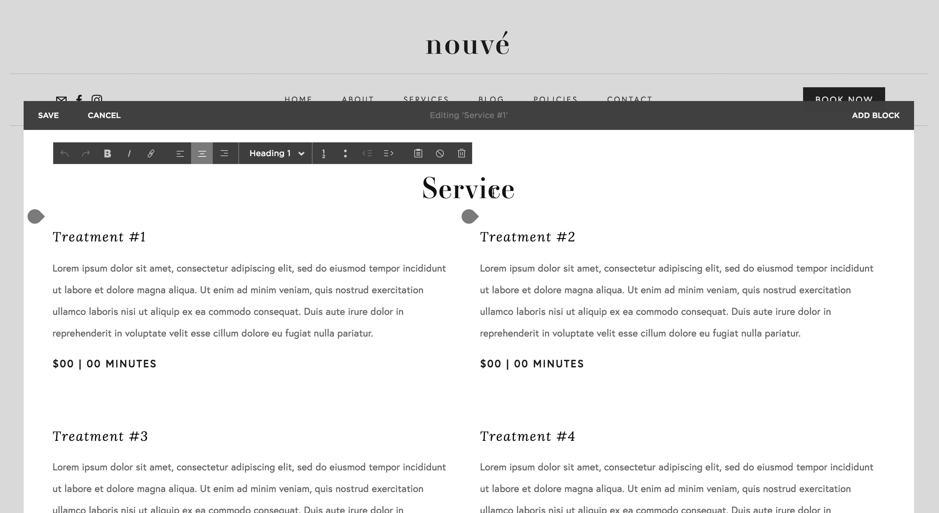
left_click(153, 237)
triple_click(154, 236)
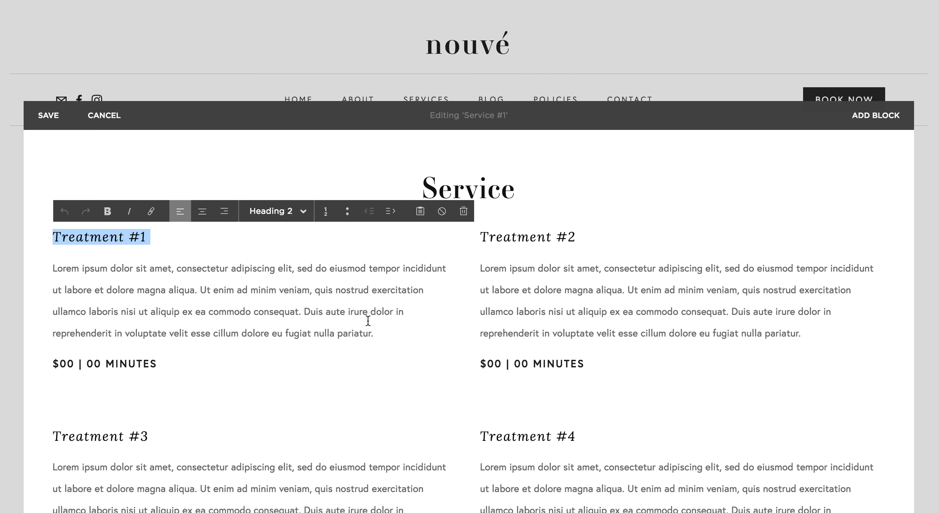
Try bulleted and numbered list formatting on the description paragraph of Treatment #1.
left_click_drag(378, 332, 53, 266)
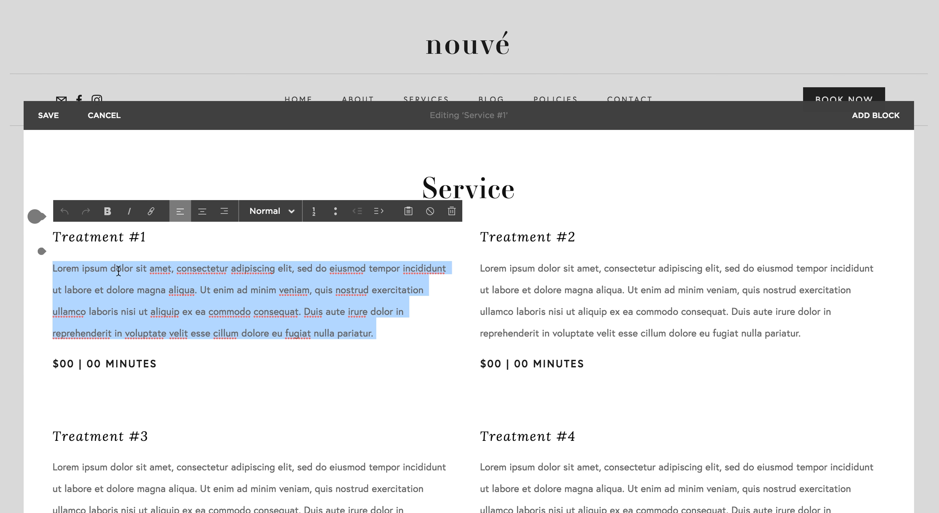
left_click(101, 269)
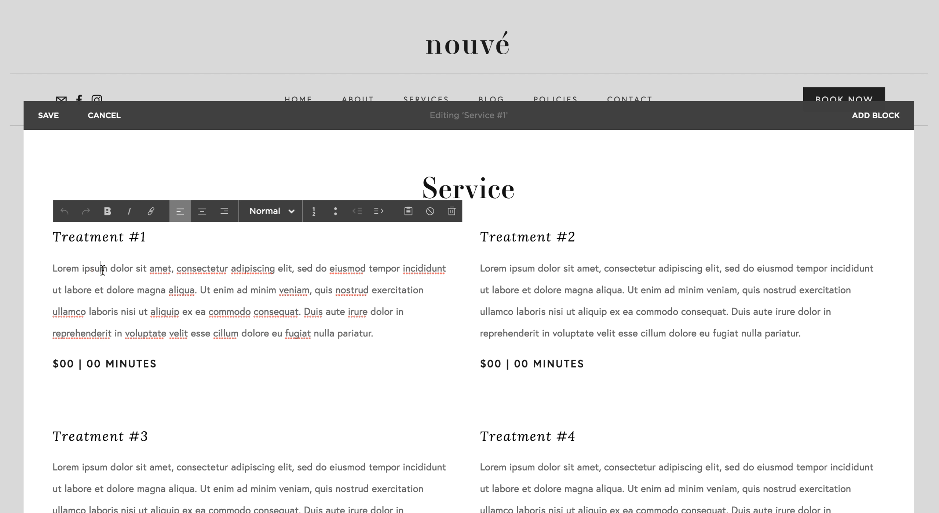
left_click_drag(57, 269, 316, 302)
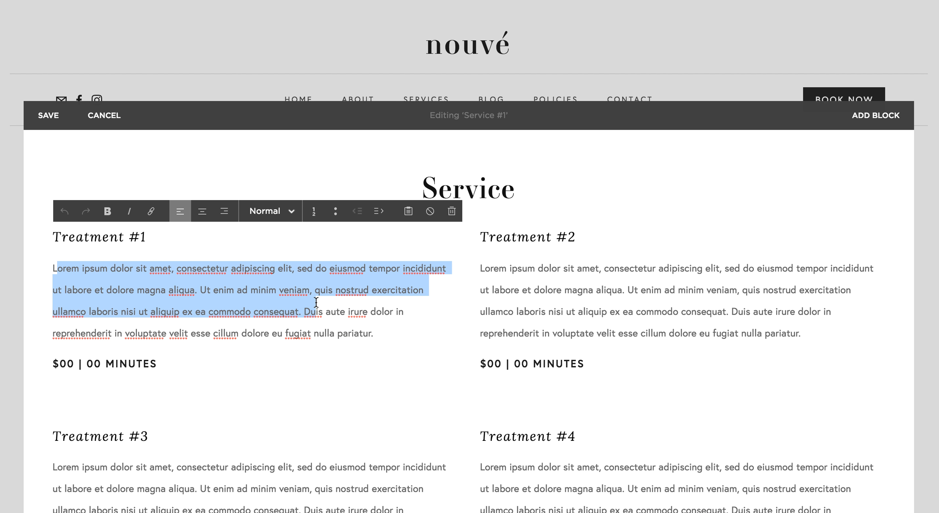
left_click(338, 301)
left_click(379, 326)
left_click_drag(379, 327, 47, 270)
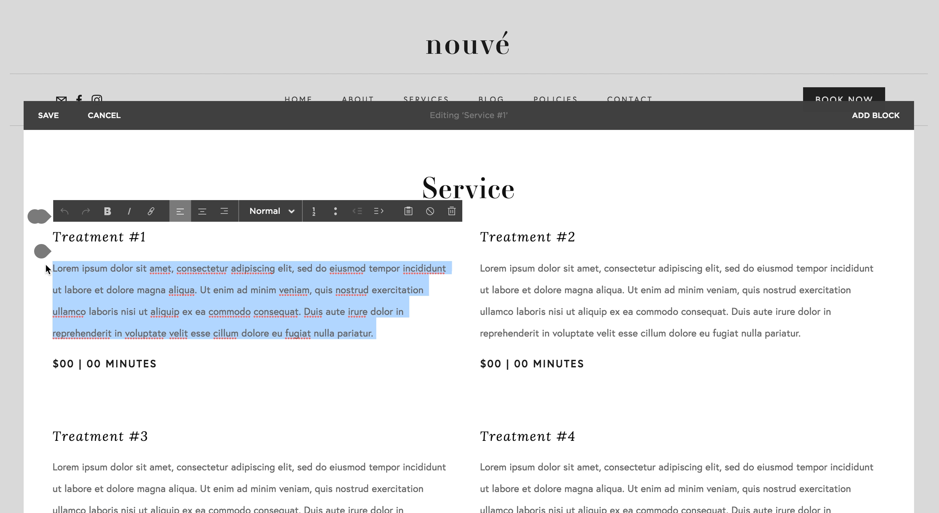
left_click(334, 215)
left_click(334, 215)
left_click(314, 215)
left_click(313, 214)
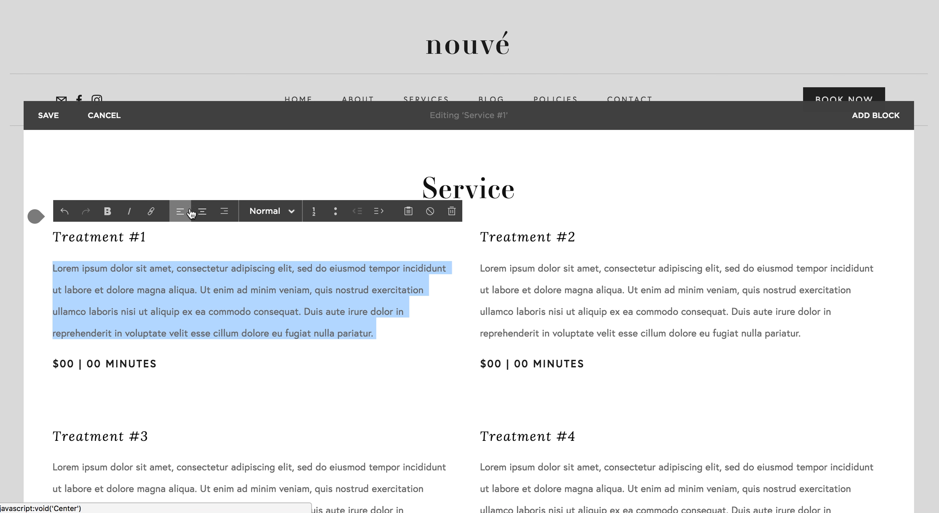
Try bold and italic formatting on the Treatment #1 description paragraph.
left_click(107, 213)
left_click(129, 212)
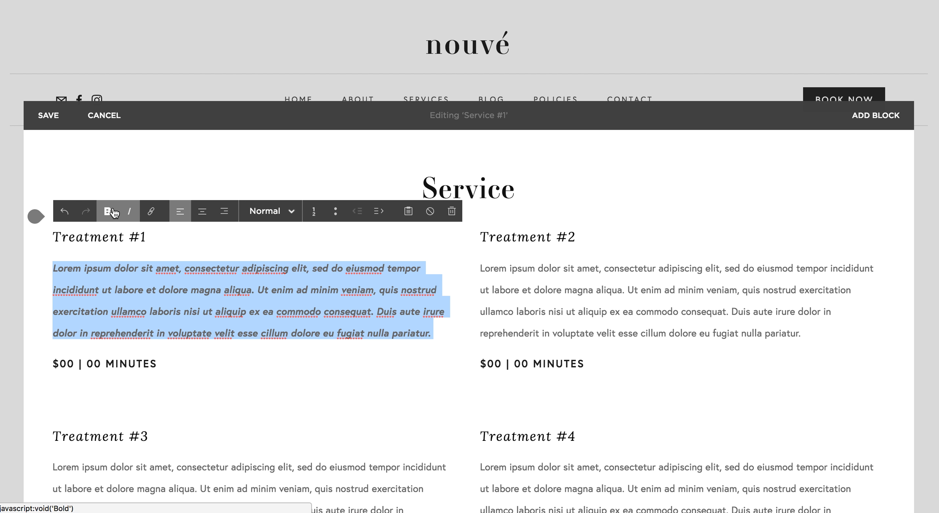
left_click(107, 213)
left_click(129, 212)
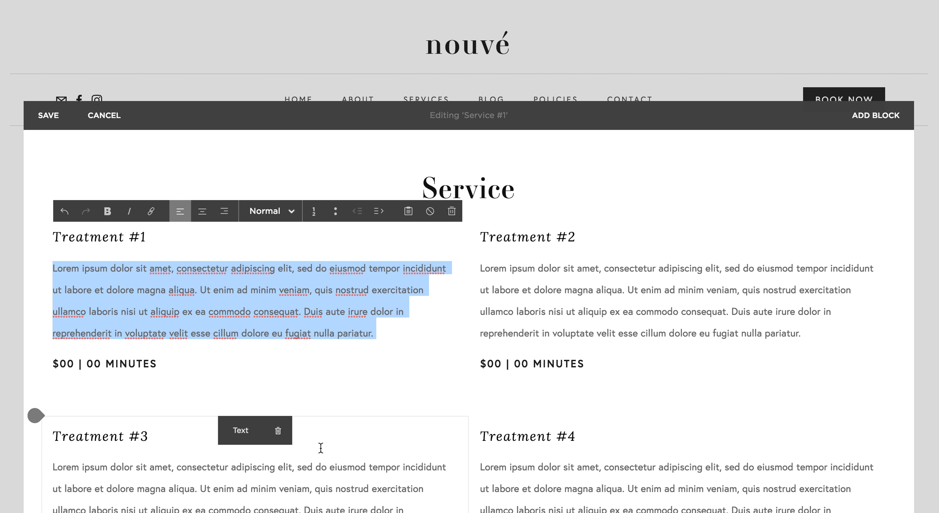
Examine the price and duration parts of the line below the Treatment #1 description.
left_click(164, 371)
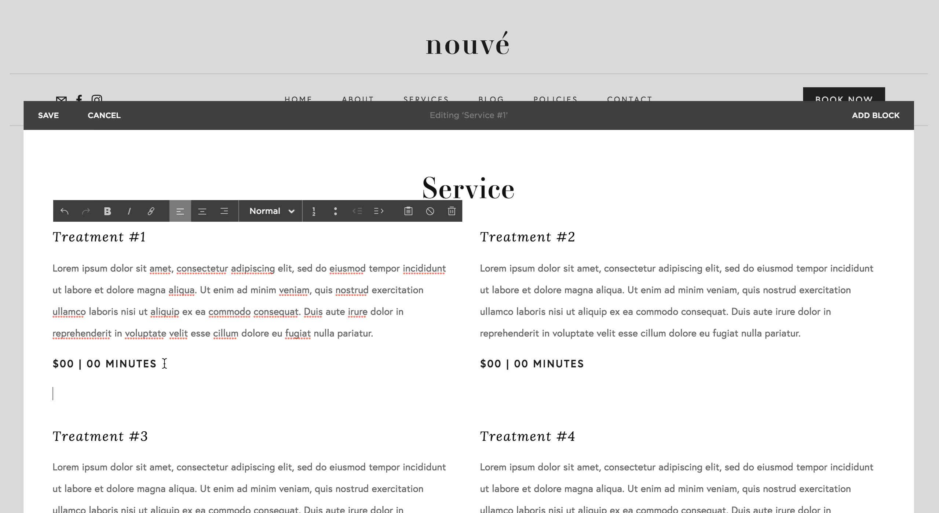
left_click(164, 364)
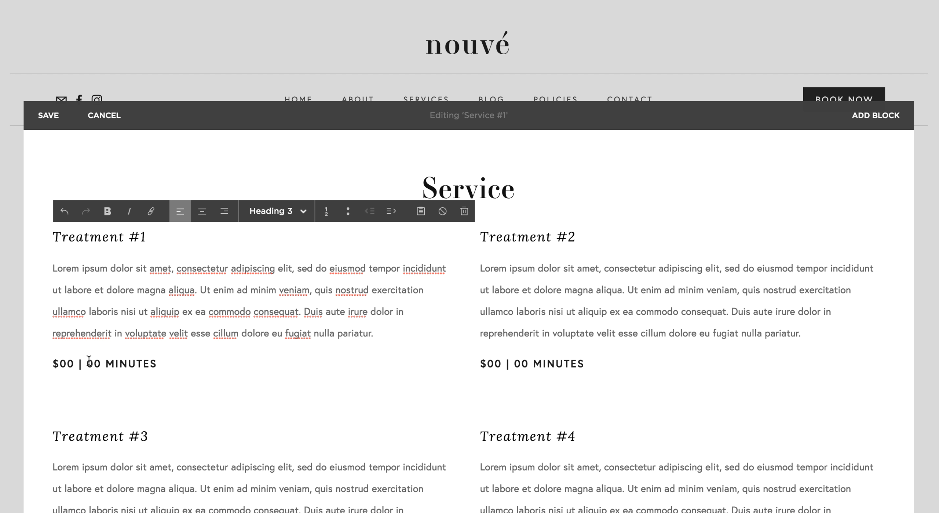
left_click_drag(88, 363, 101, 364)
left_click_drag(169, 363, 88, 361)
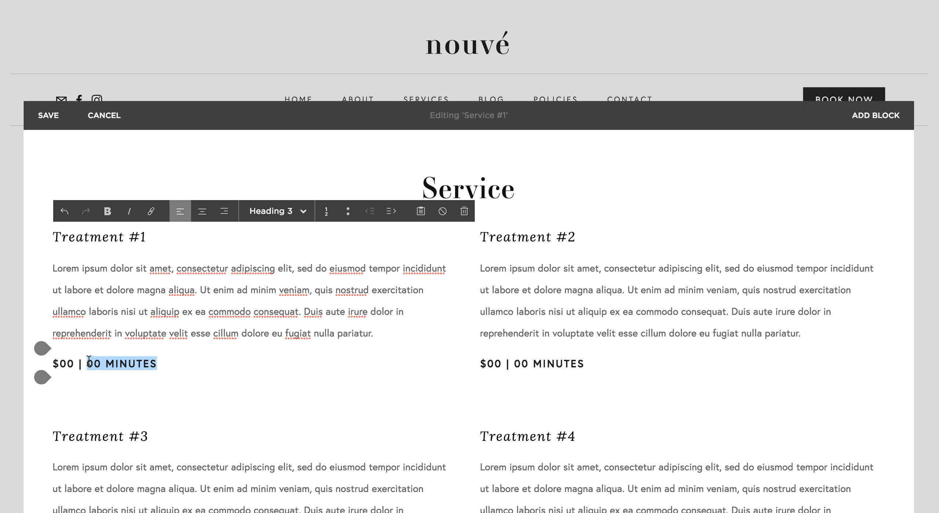
left_click_drag(75, 363, 49, 365)
left_click(108, 364)
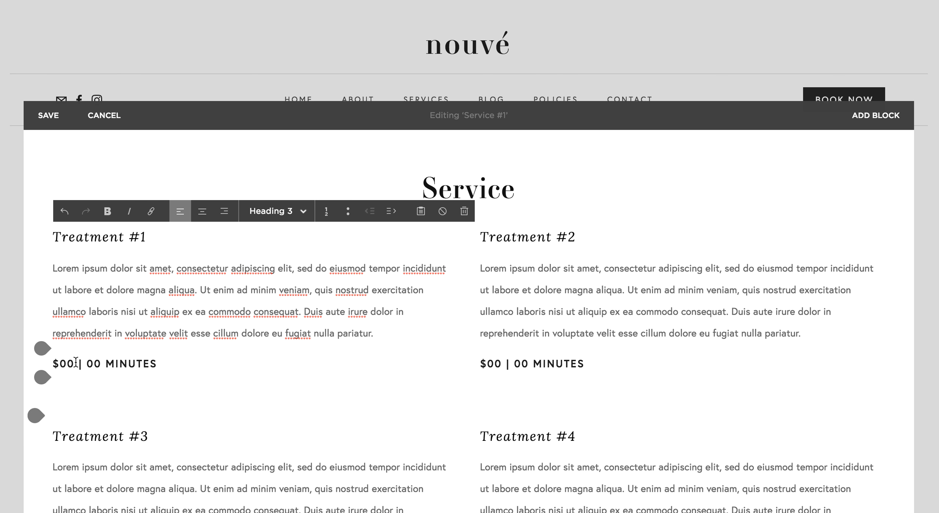
Add the text "name of treatment" two paragraphs below the price line of Treatment #3.
scroll(279, 375, "down", 6)
scroll(278, 375, "up", 2)
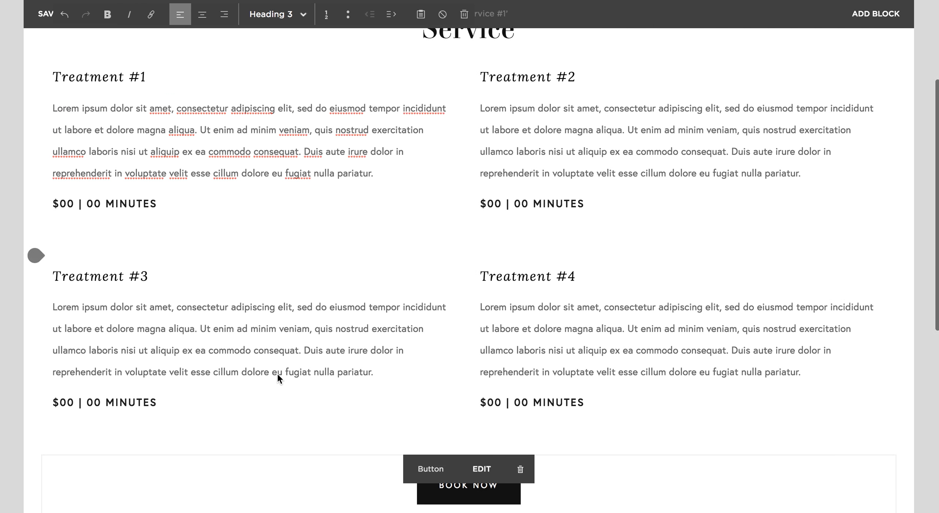
scroll(277, 373, "up", 4)
scroll(278, 373, "down", 1)
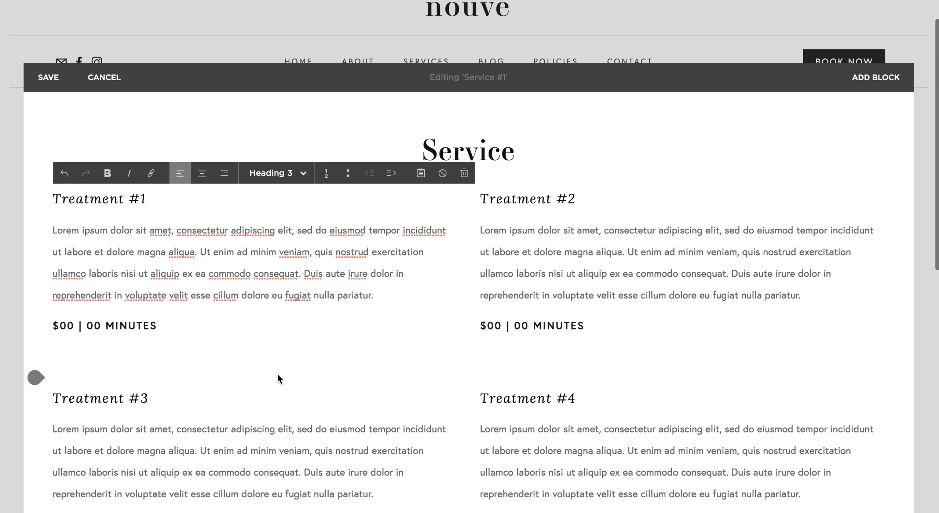
scroll(278, 373, "down", 2)
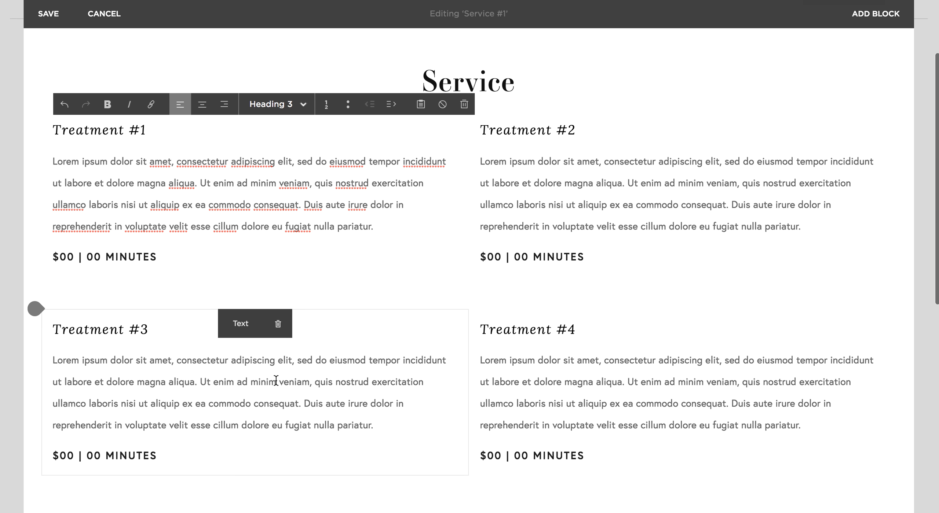
scroll(270, 234, "down", 4)
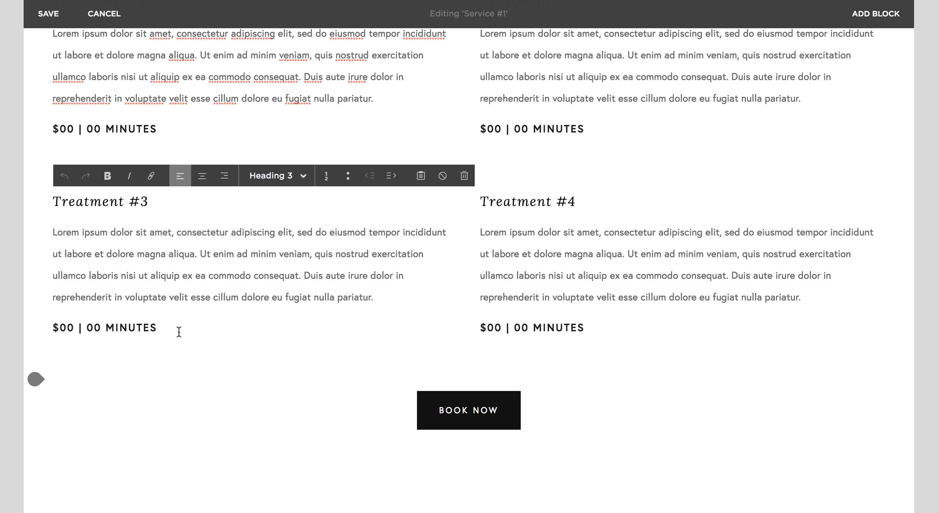
key("Return")
key("Return")
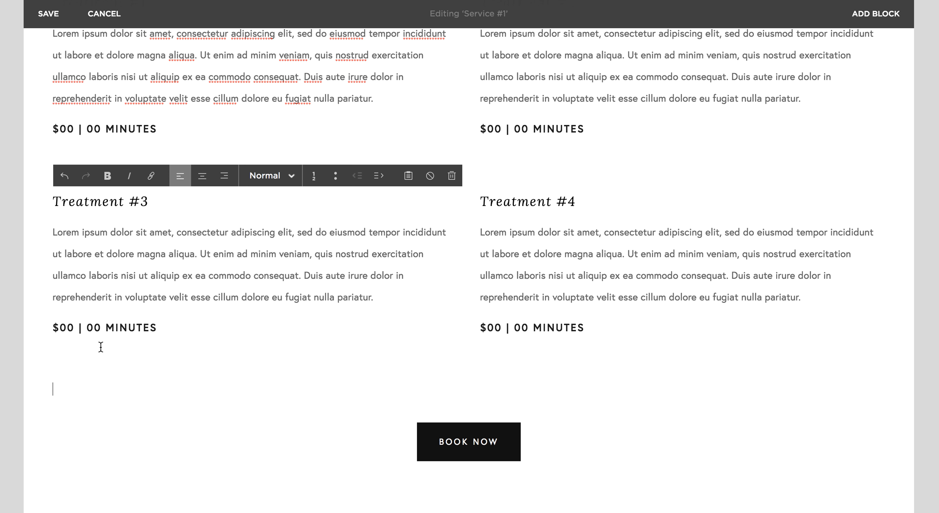
type("name of treatment")
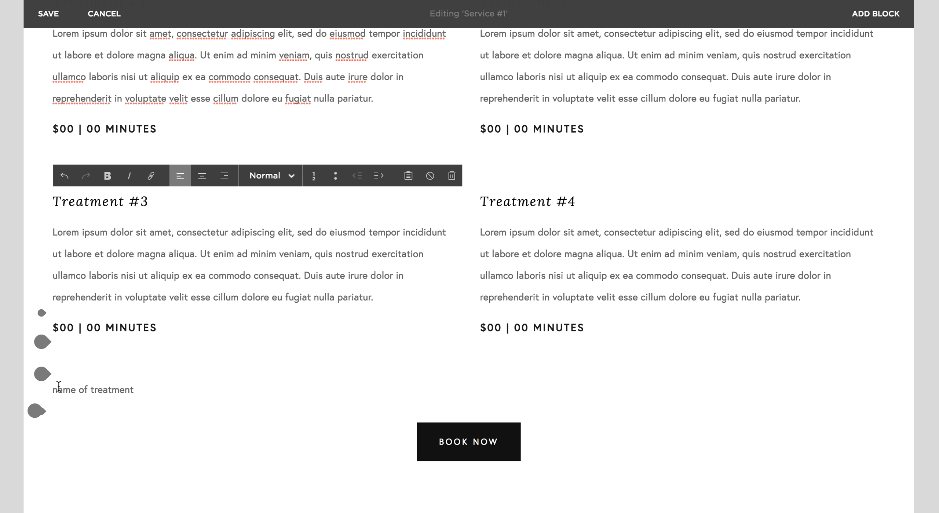
Correct the capitalization of the new line below Treatment #3 to "Name of Treatment".
left_click(59, 386)
key("BackSpace")
type("N")
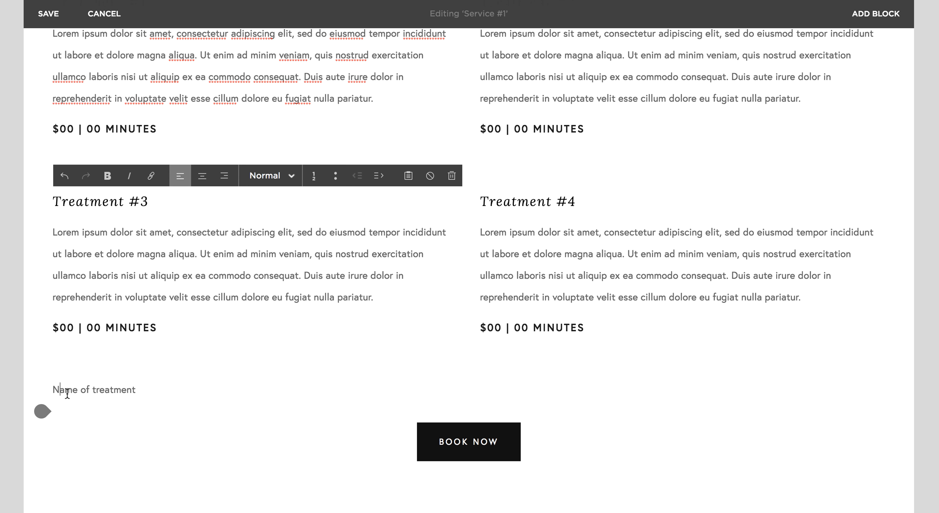
left_click(96, 390)
key("BackSpace")
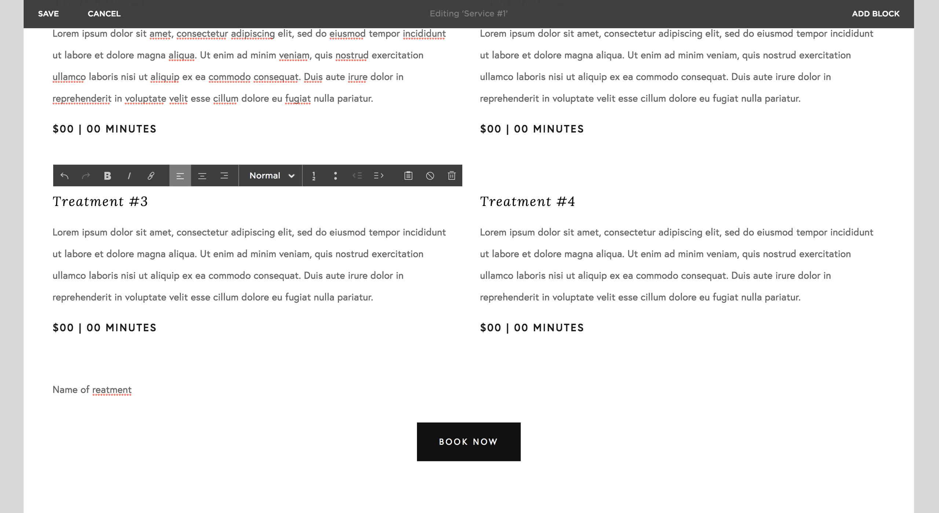
type("T")
key("Home")
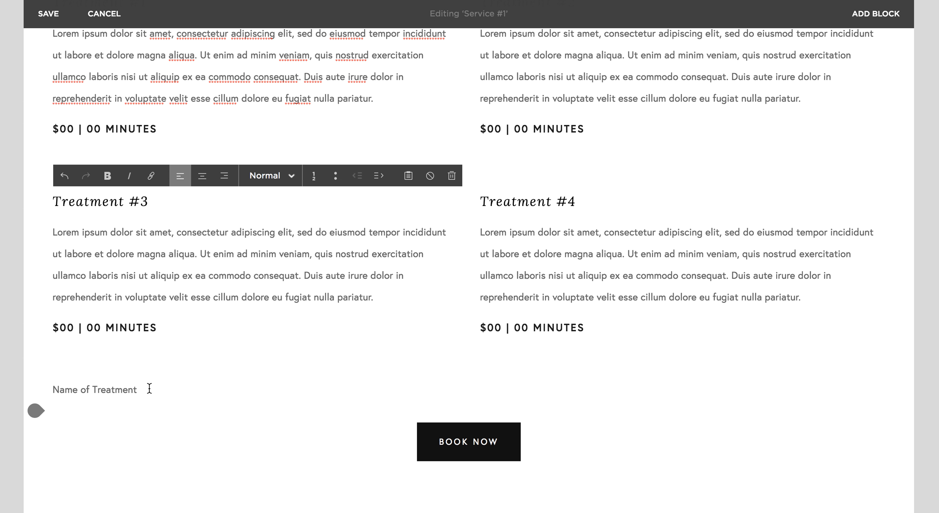
Format the "Name of Treatment" line as Heading 2.
left_click_drag(150, 388, 45, 388)
left_click(293, 179)
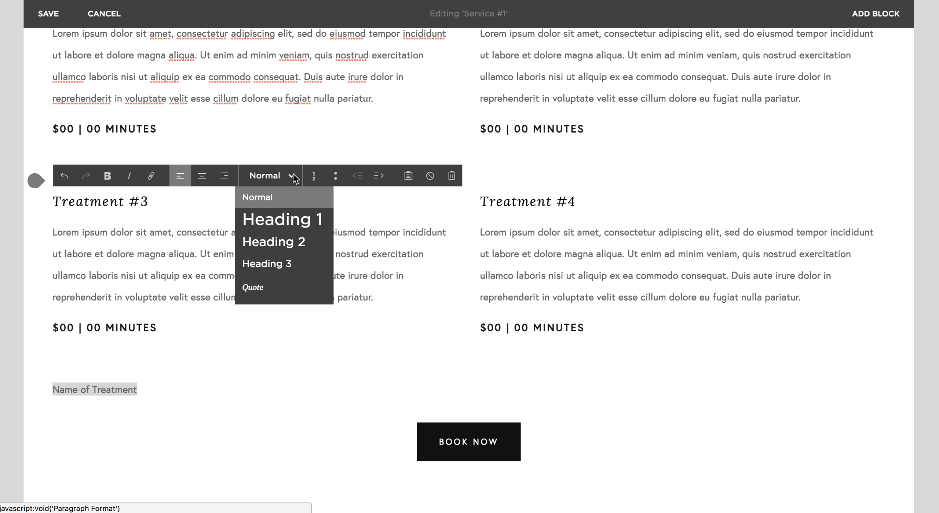
left_click(290, 244)
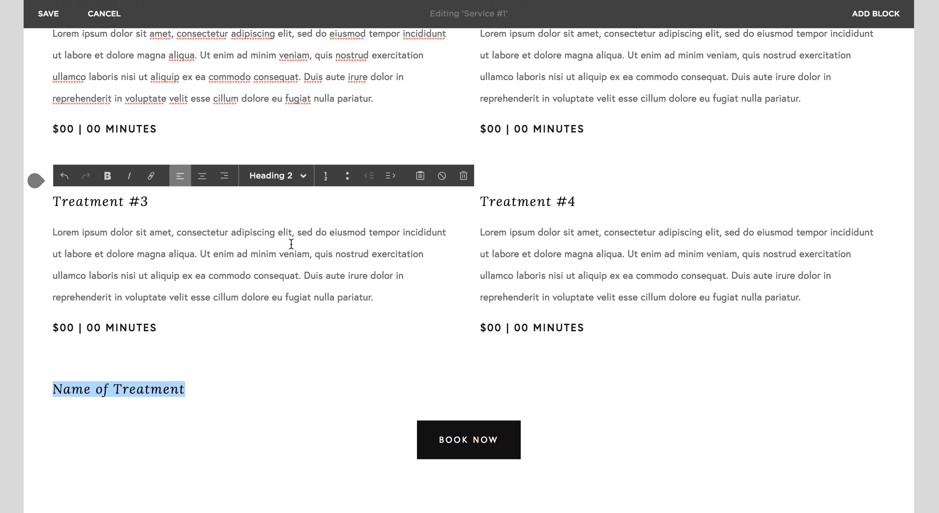
left_click(203, 393)
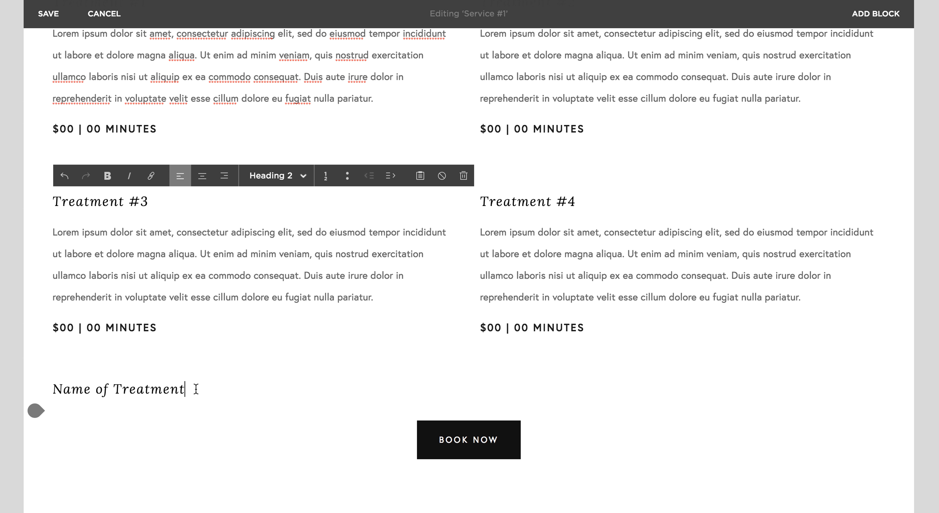
Add a "Description" paragraph and a "$00 | 00 minutes" paragraph below the "Name of Treatment" heading.
key("Return")
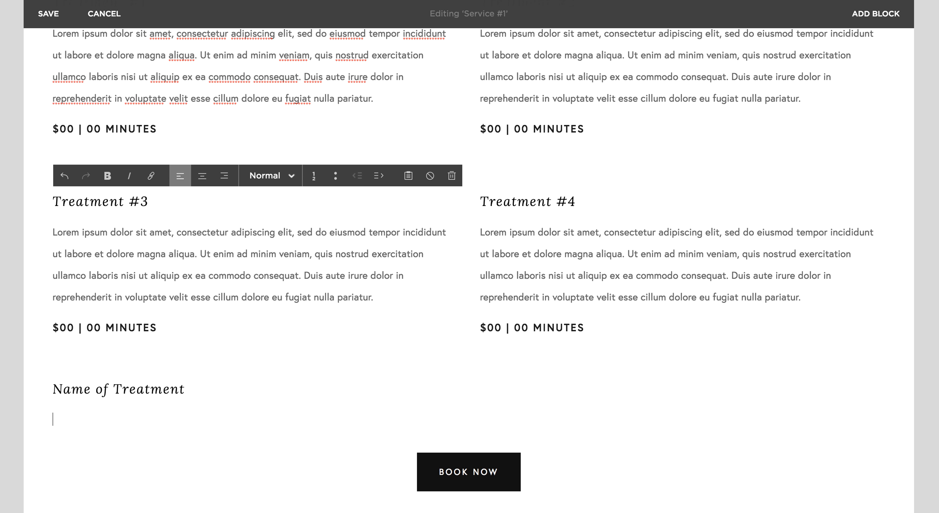
mouse_move(133, 460)
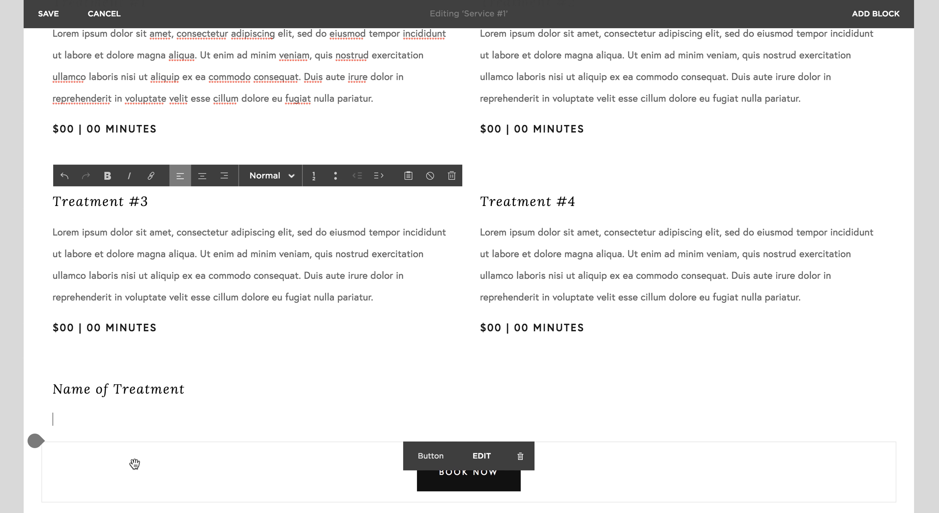
type("Description")
key("Return")
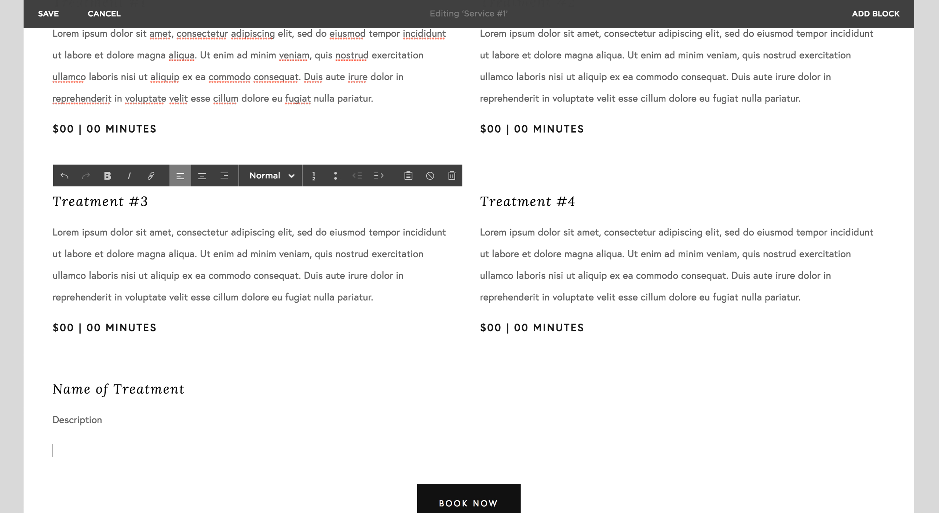
type("$00 | 00 minutes")
Format the "$00 | 00 minutes" line below the new treatment's description as Heading 3.
left_click_drag(149, 457, 31, 452)
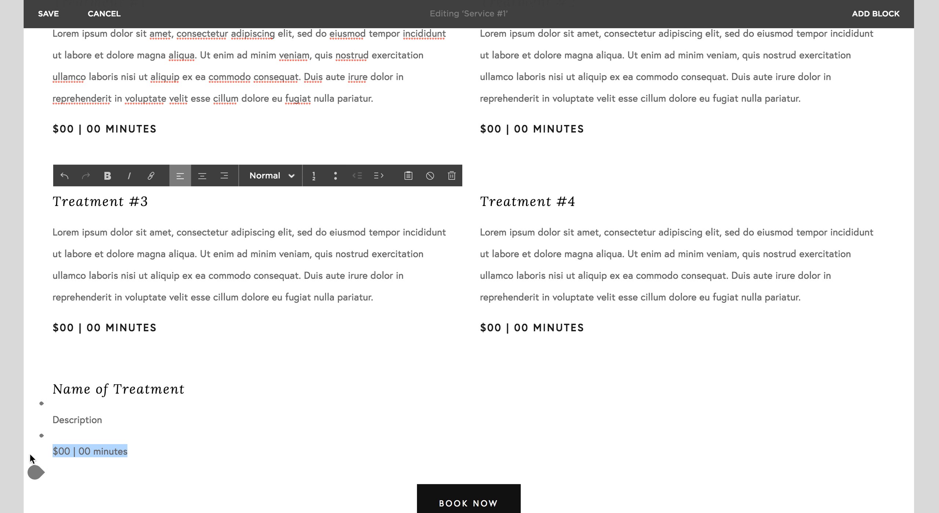
left_click(269, 176)
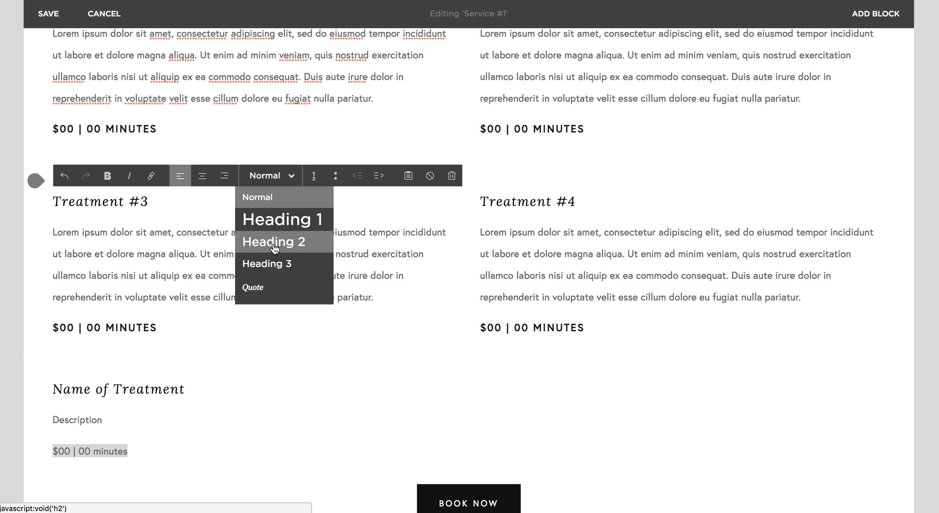
left_click(272, 264)
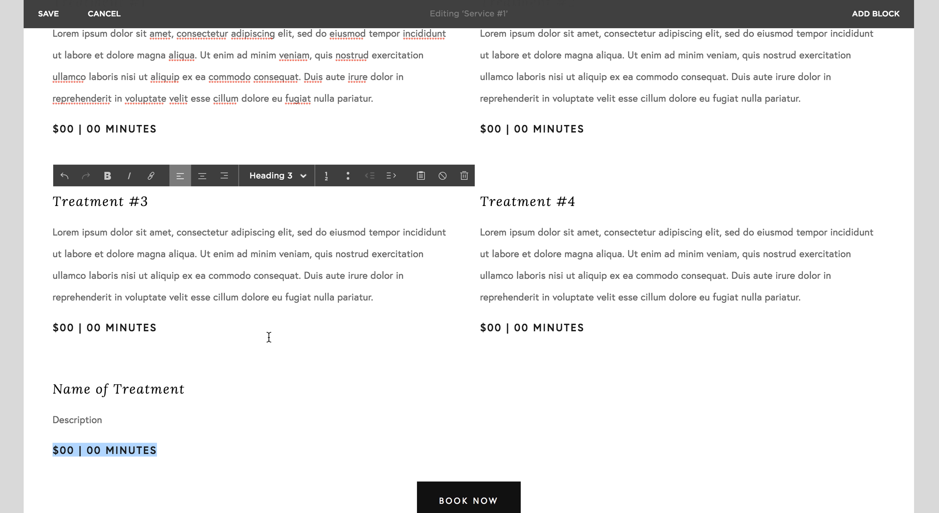
Check the text formats of Treatment #1's title, price line and description, and save the Service #1 page content.
scroll(235, 319, "up", 6)
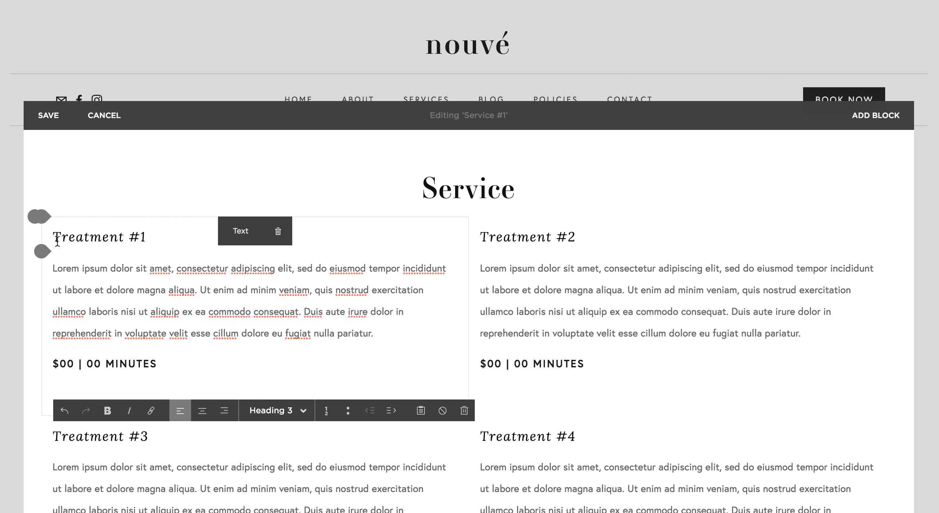
left_click_drag(57, 240, 145, 238)
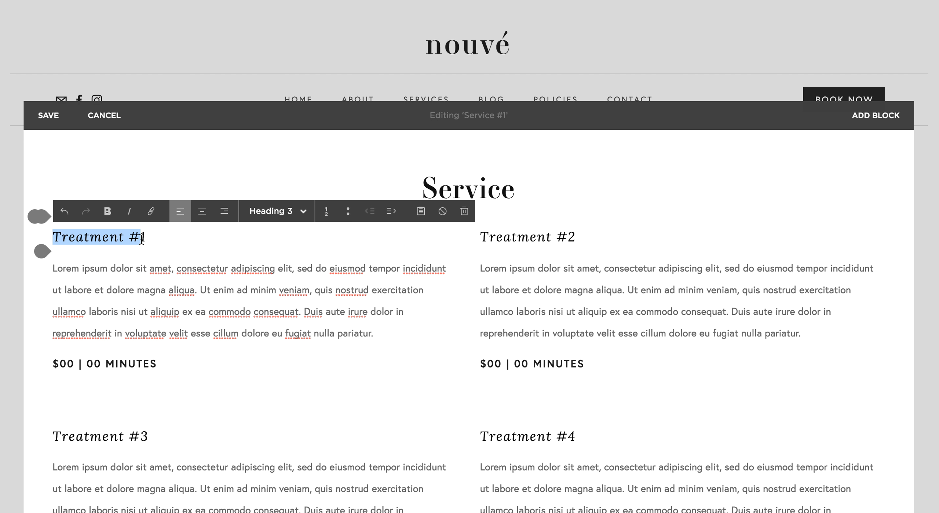
left_click(164, 370)
left_click_drag(164, 370, 17, 367)
left_click_drag(383, 331, 93, 267)
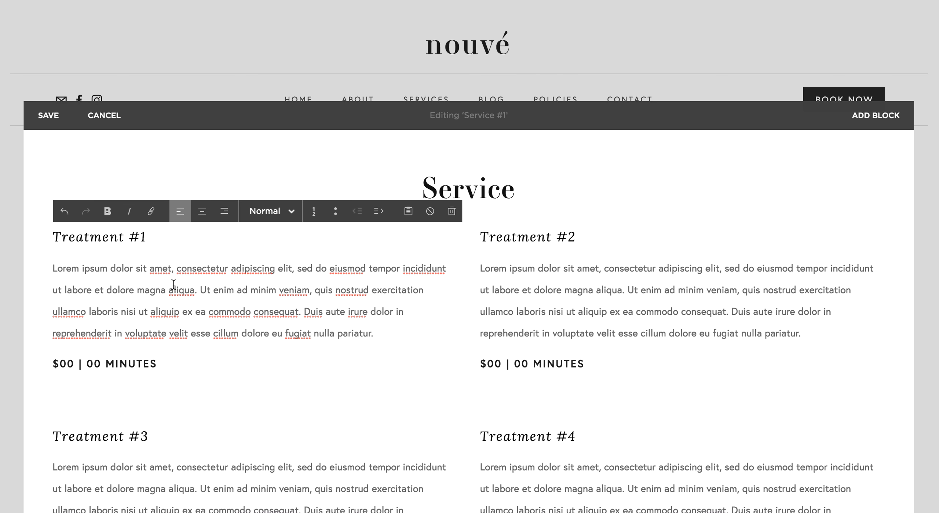
left_click(48, 116)
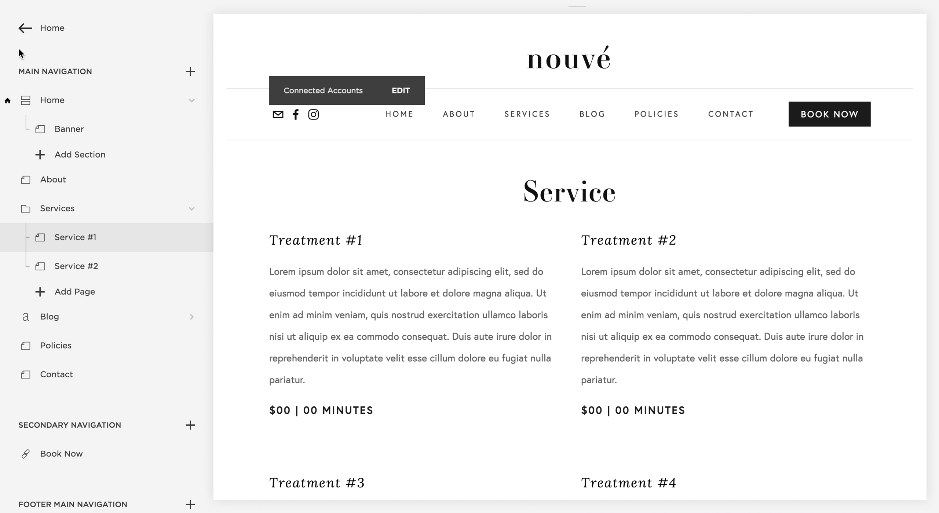
Open the Style Editor and examine the font and color settings for Heading 2, Heading 3, Heading 1 and Body Text.
left_click(25, 37)
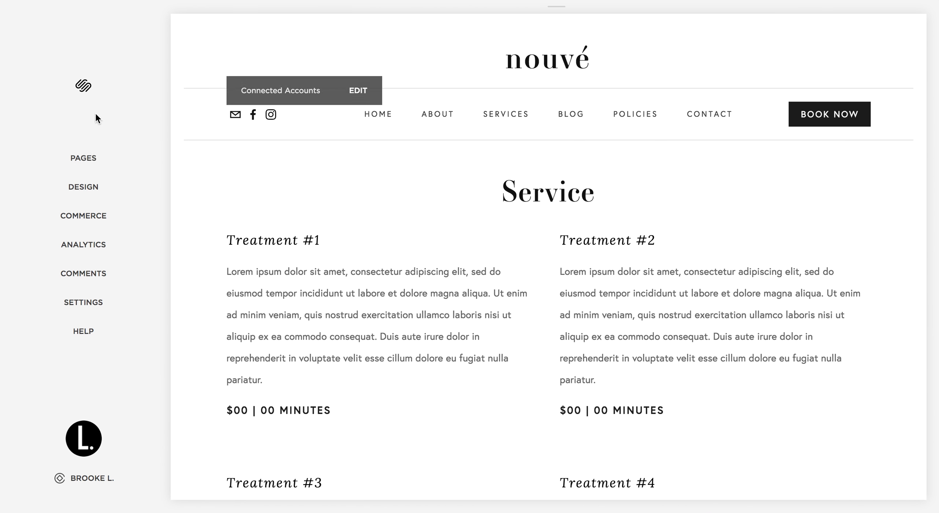
left_click(95, 186)
left_click(95, 186)
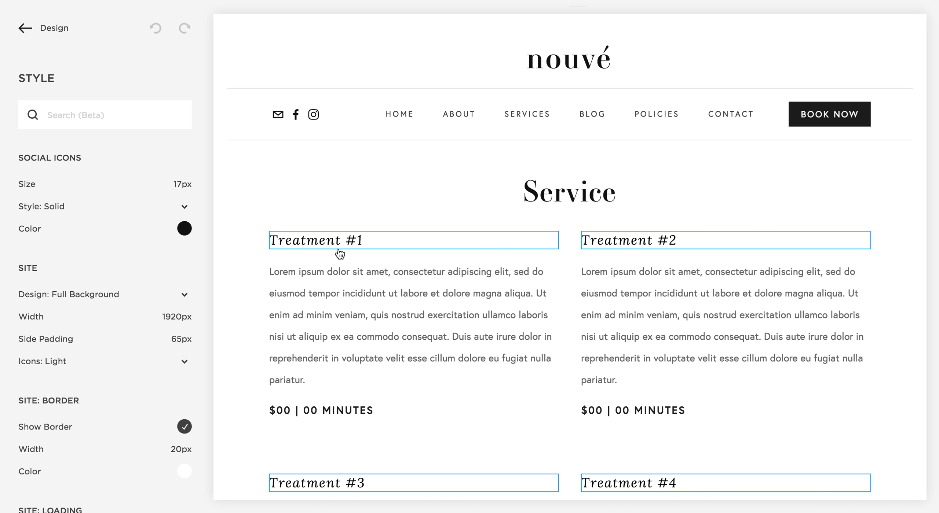
scroll(340, 253, "down", 2)
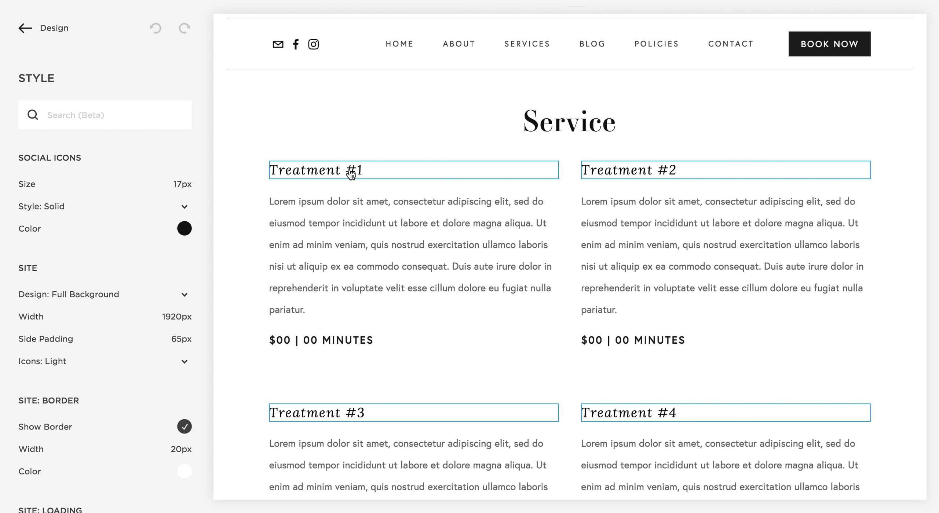
left_click(351, 174)
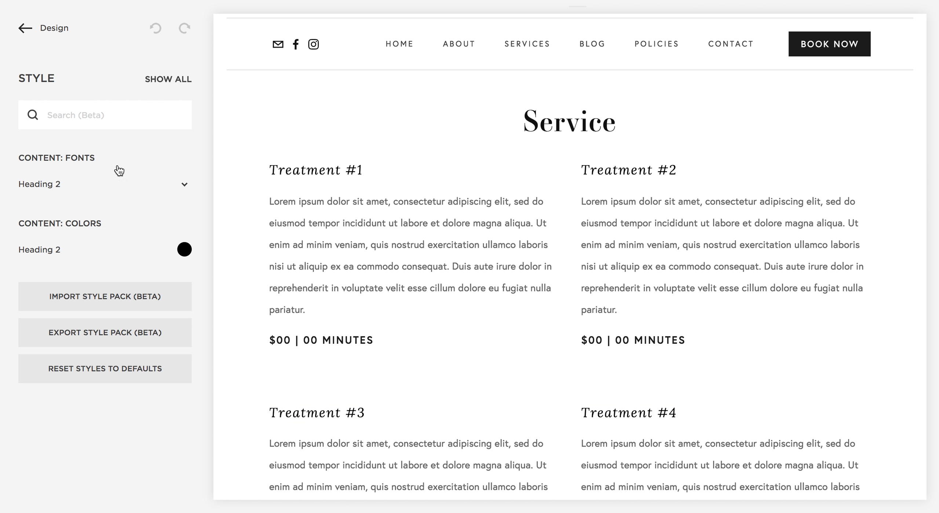
left_click(317, 339)
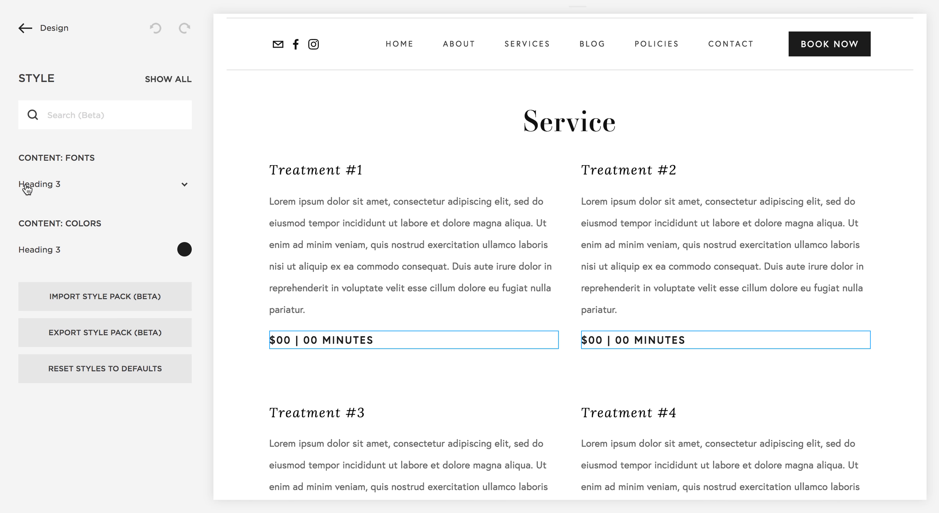
left_click(582, 134)
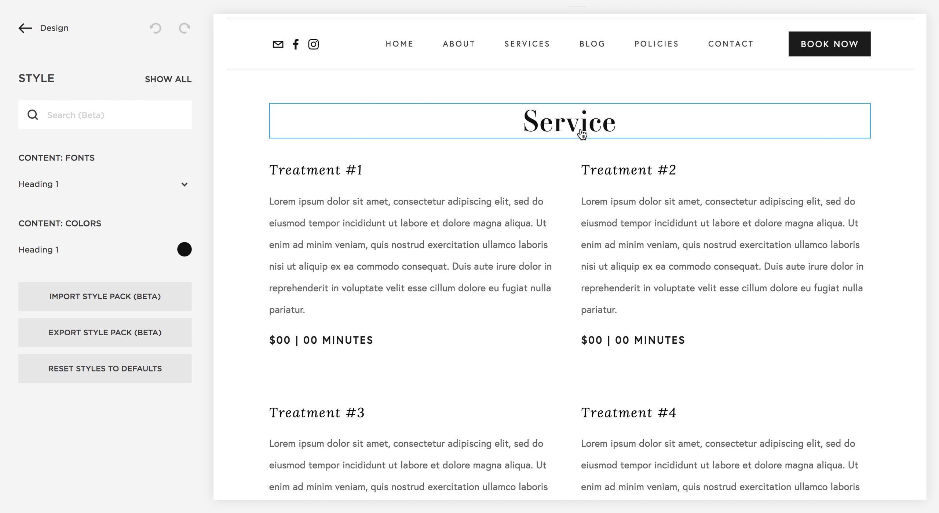
left_click(407, 267)
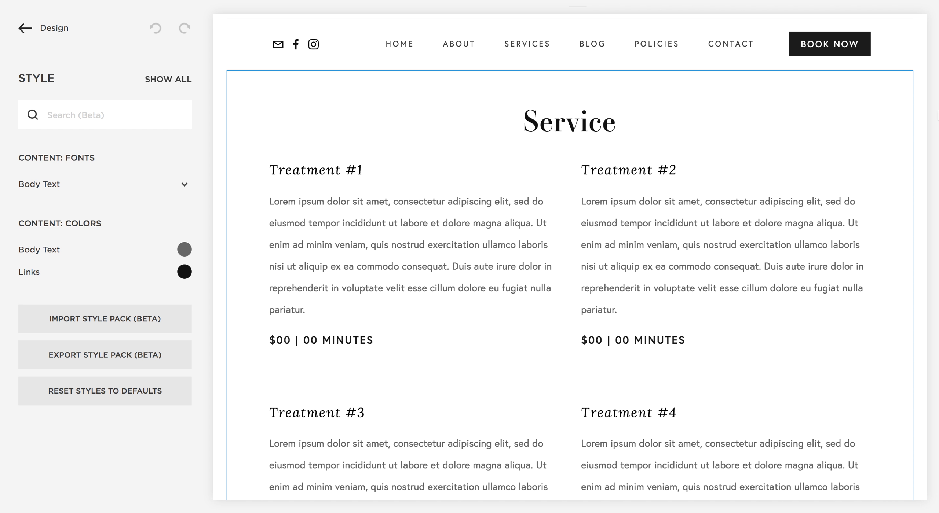
left_click(265, 170)
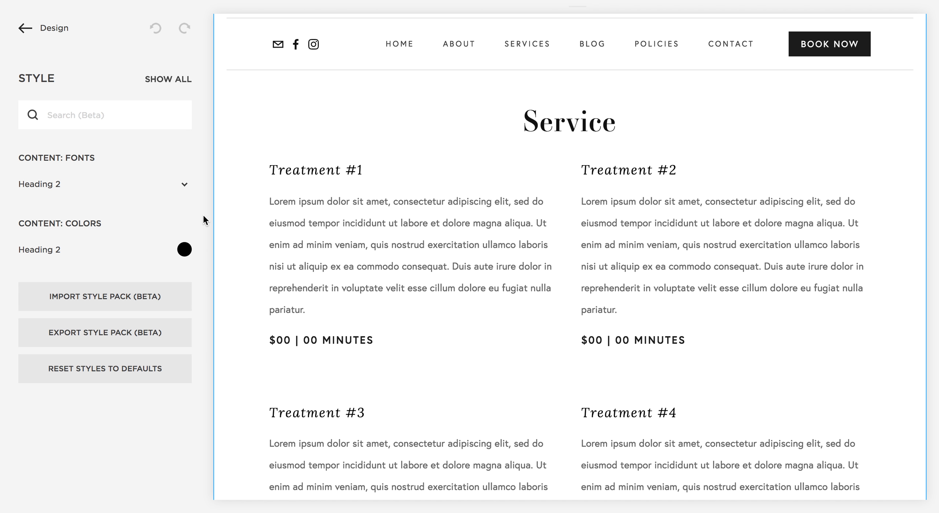
Examine the style settings of the Book Now button below the treatments, and leave the Style Editor.
scroll(463, 281, "down", 12)
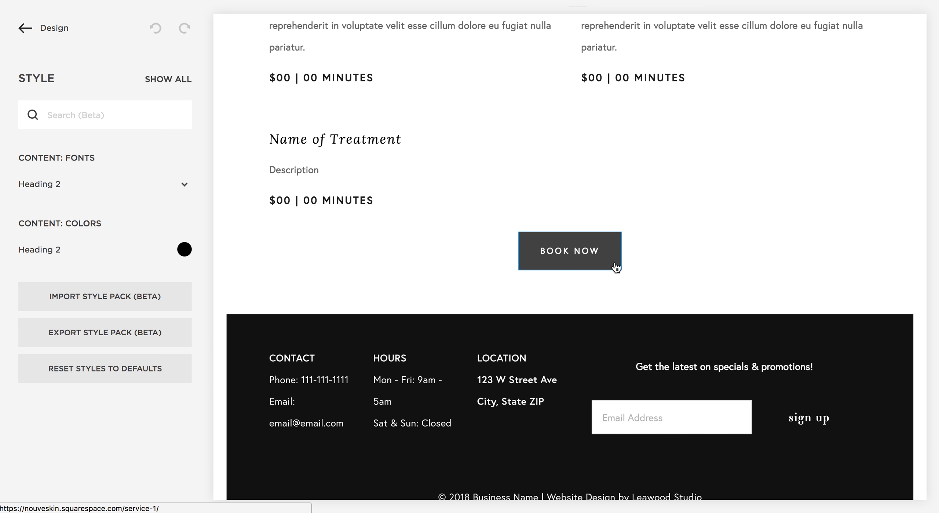
left_click(594, 262)
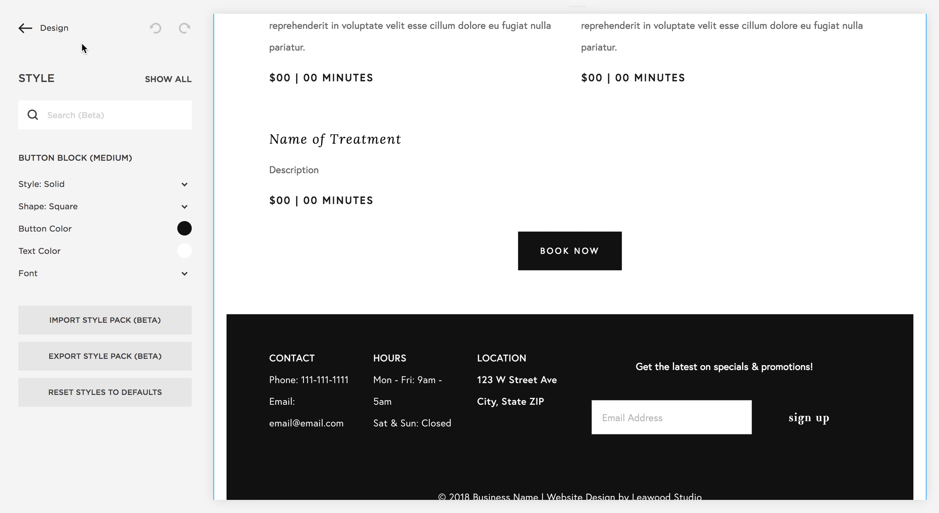
left_click(36, 32)
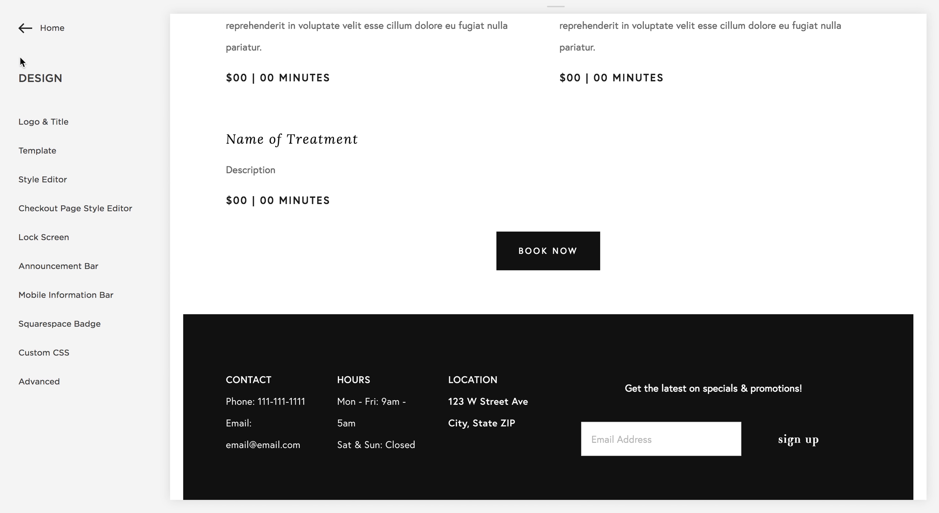
left_click(20, 34)
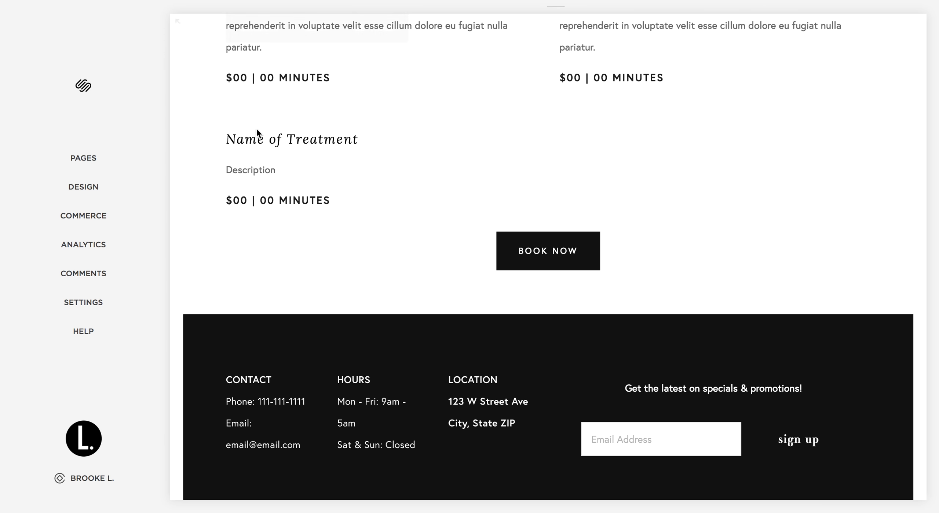
Add Blog Page Pic.jpg as the banner image of the Service #1 page and save the page settings.
scroll(256, 128, "up", 20)
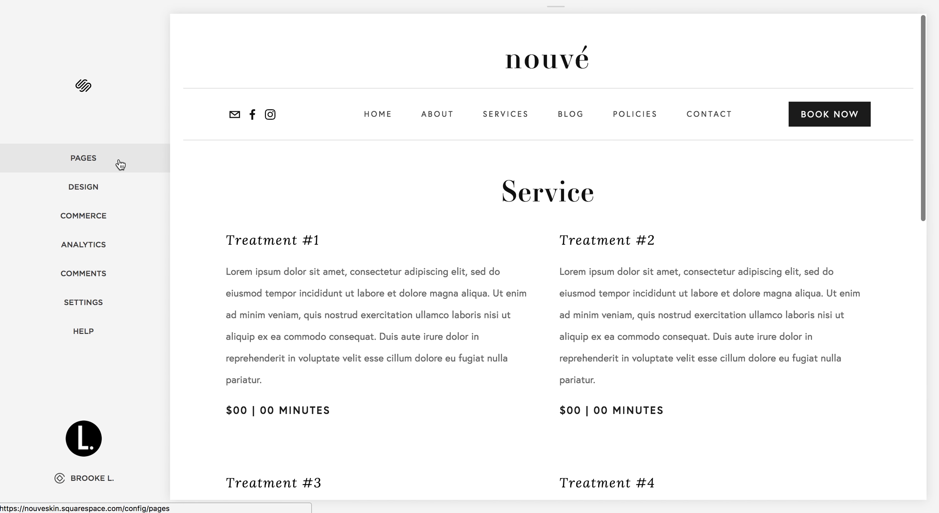
left_click(120, 164)
mouse_move(192, 242)
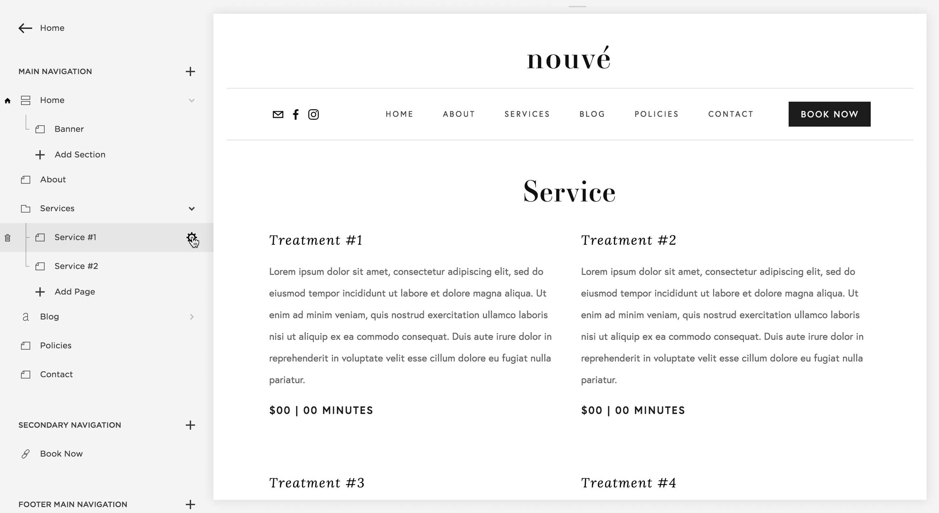
left_click(192, 238)
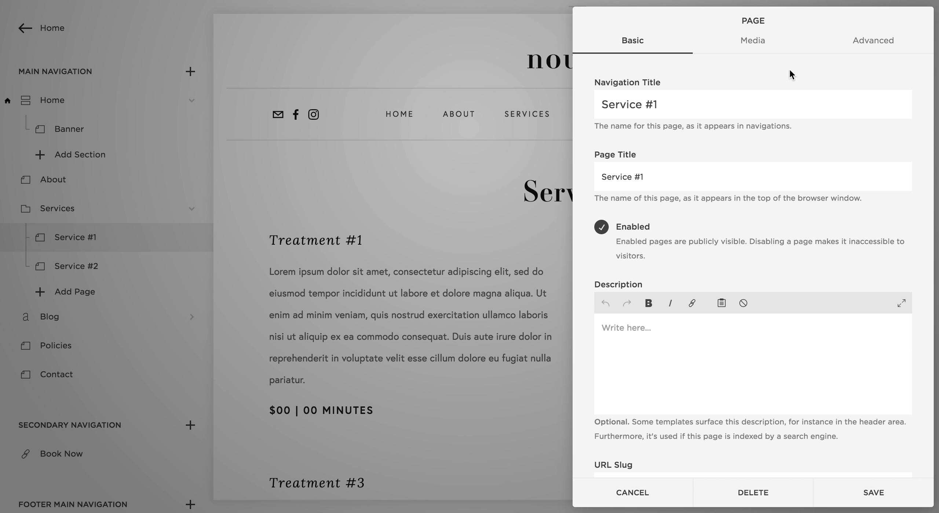
left_click(761, 46)
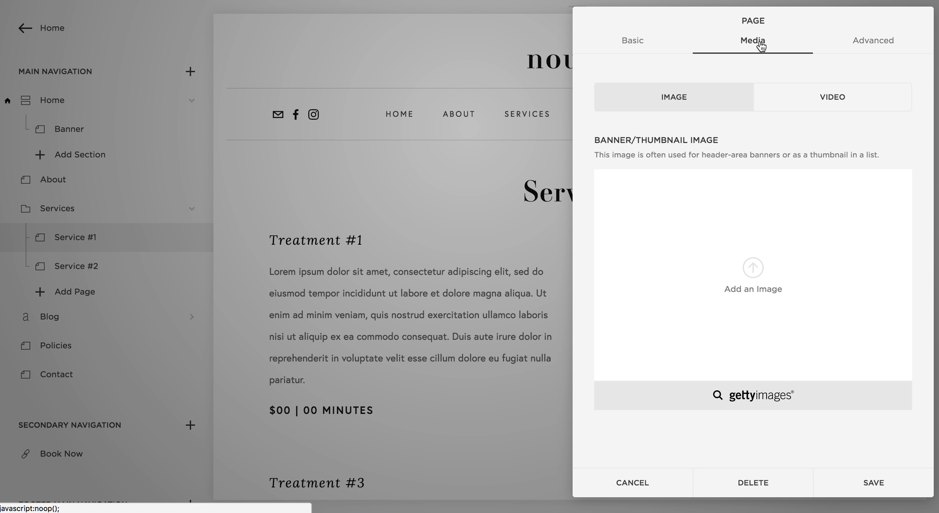
left_click(762, 276)
left_click(250, 46)
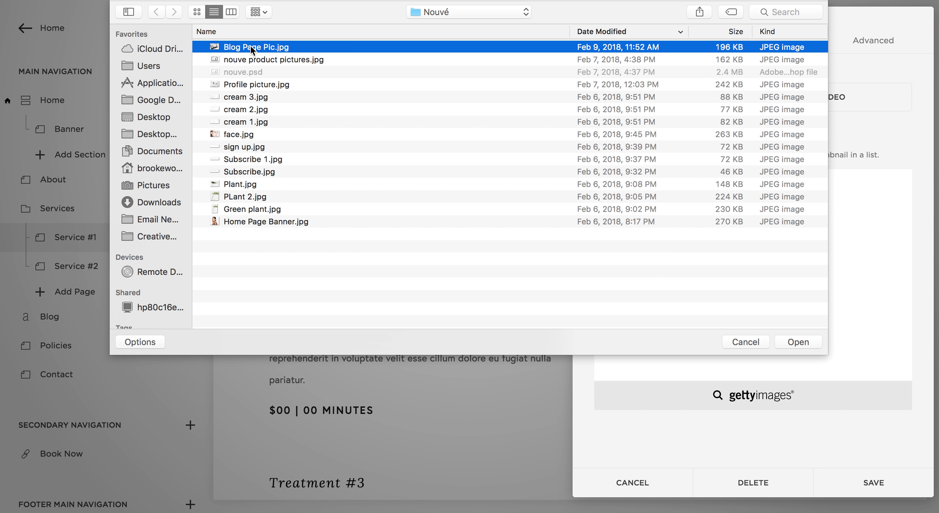
double_click(251, 45)
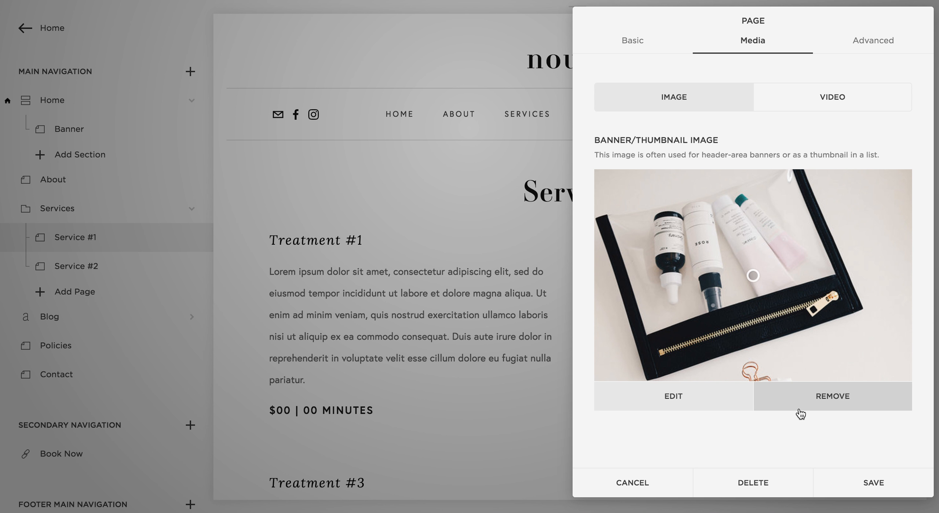
left_click(860, 493)
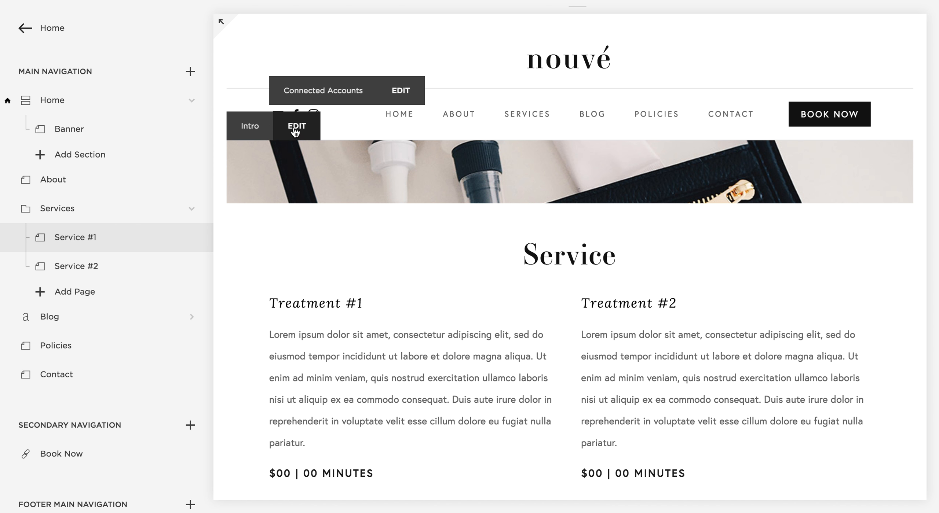
Add the text "title" to the Intro area over the Service #1 banner image.
left_click(295, 129)
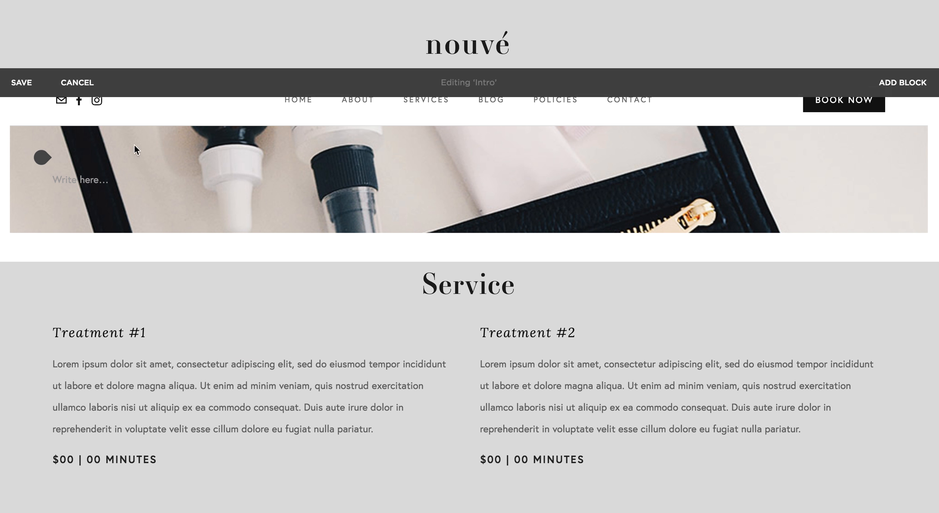
left_click(80, 180)
type("tit")
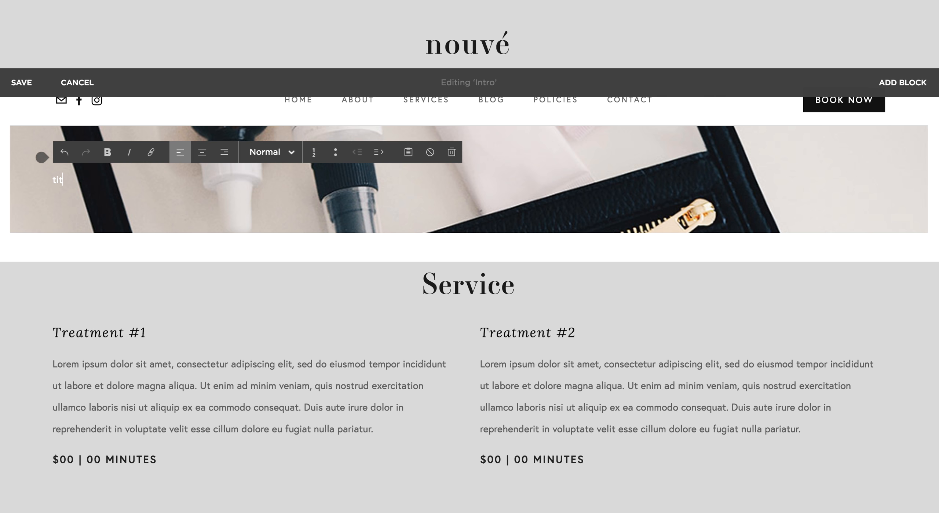
type("le")
Center the banner's "title" text and format it as Heading 1.
left_click_drag(85, 181, 22, 179)
left_click(206, 156)
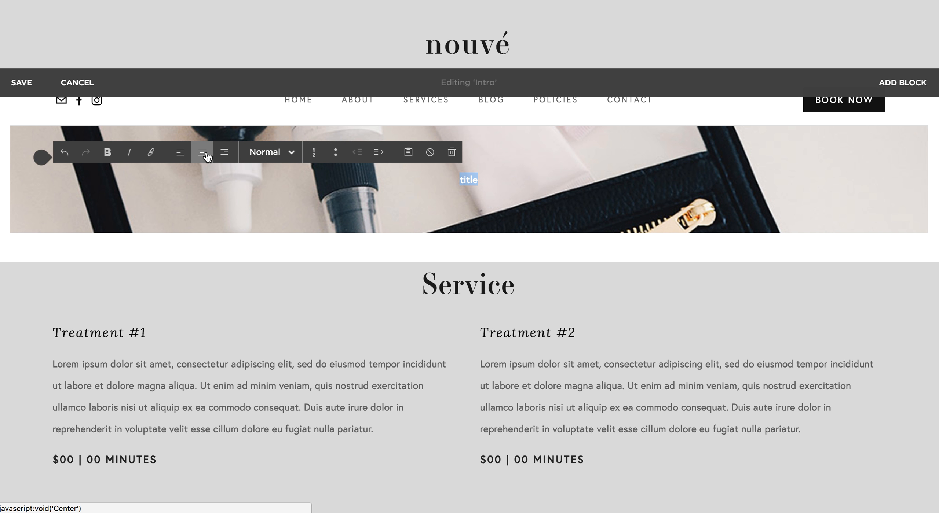
left_click(290, 154)
left_click(286, 195)
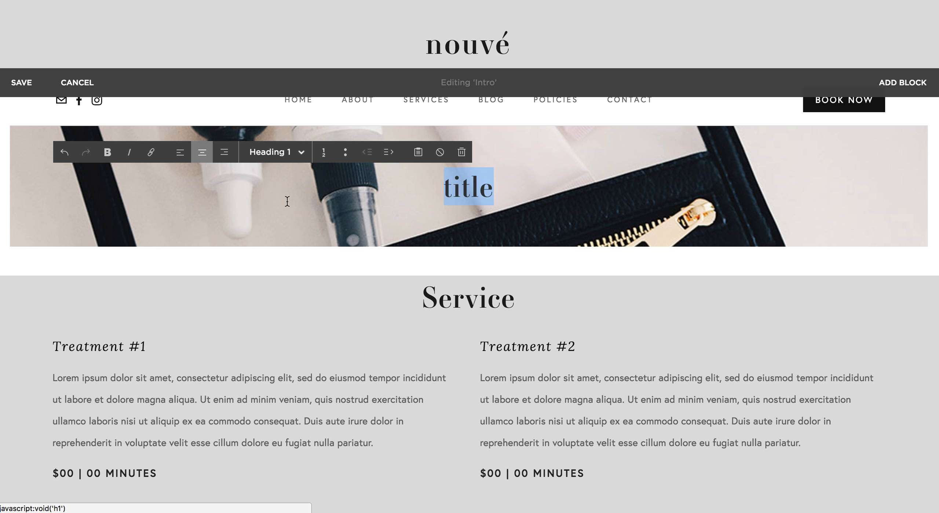
left_click(557, 194)
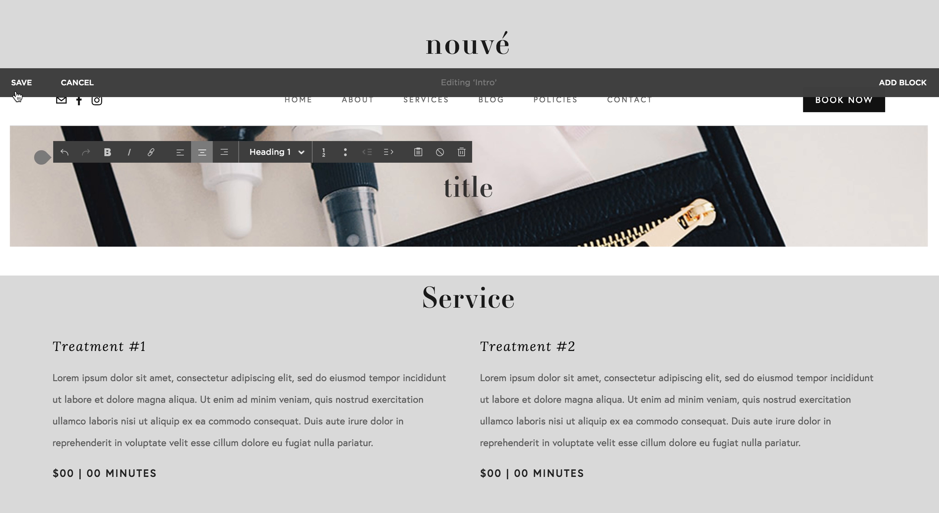
Insert a Spacer block above and another below the "title" heading in the banner.
left_click(40, 157)
left_click(92, 136)
scroll(78, 157, "down", 3)
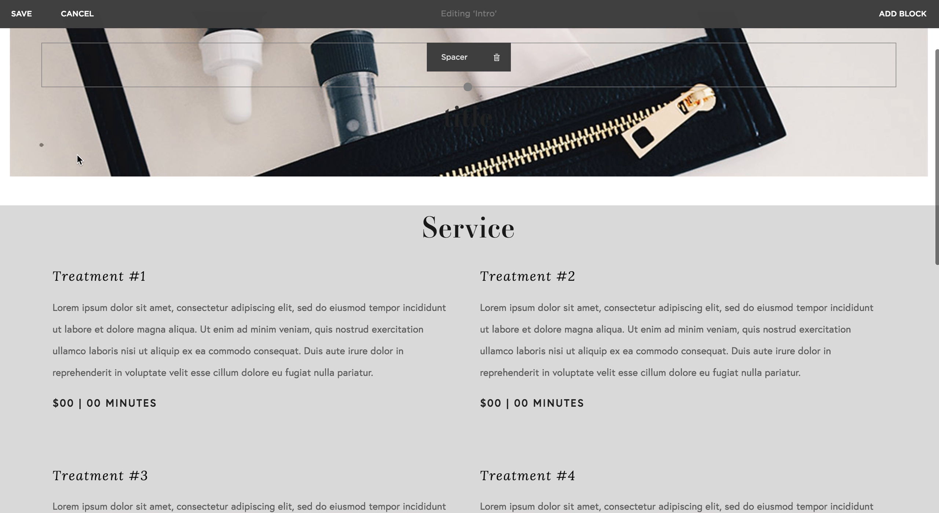
left_click(40, 145)
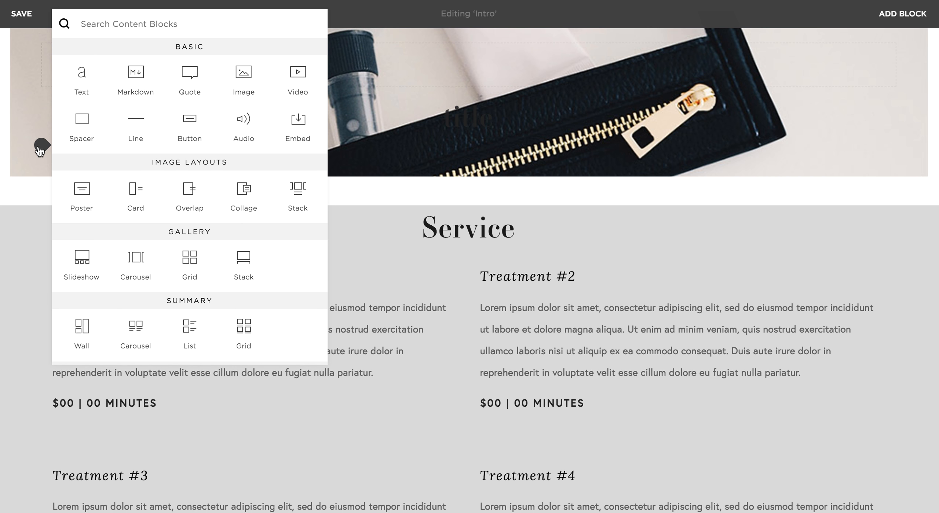
left_click(84, 129)
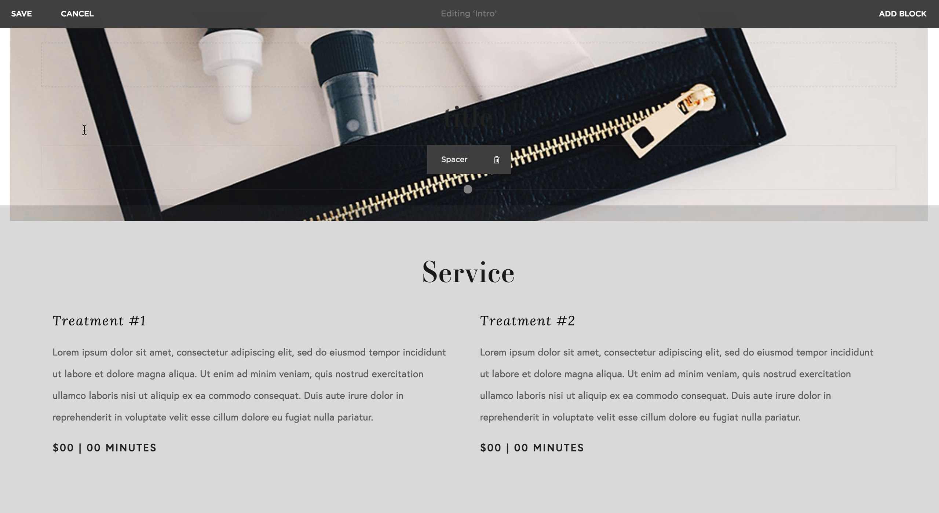
scroll(534, 220, "down", 3)
scroll(536, 224, "up", 5)
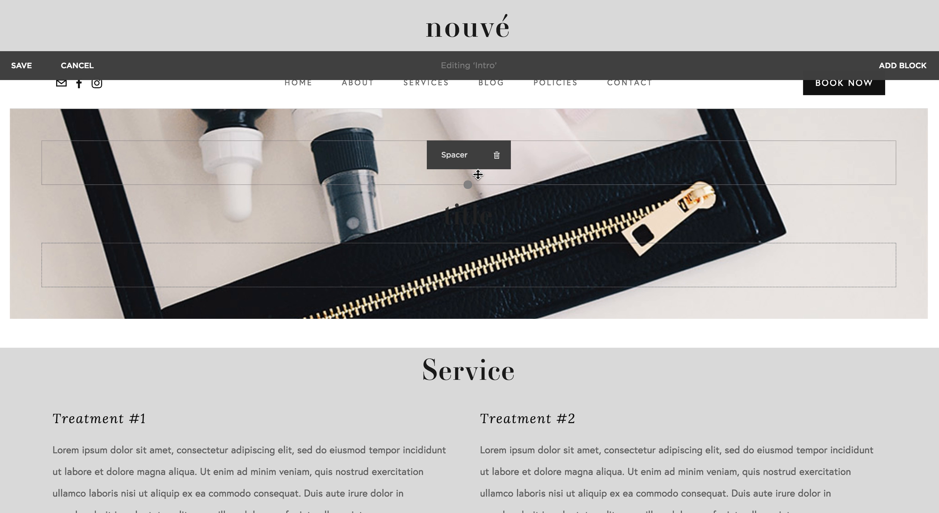
Increase the height of the Spacer blocks above and below the banner's "title" heading and save the Intro area.
left_click_drag(468, 185, 468, 248)
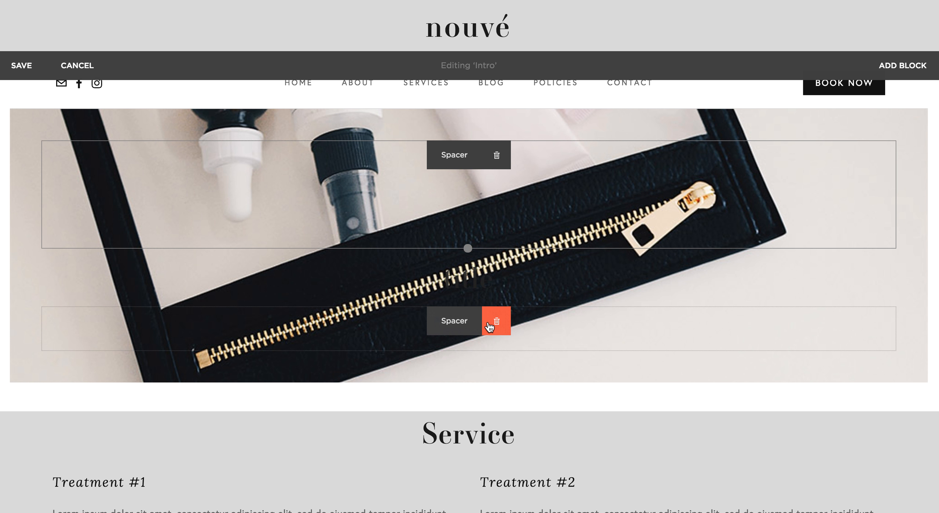
left_click(489, 327)
left_click(436, 360)
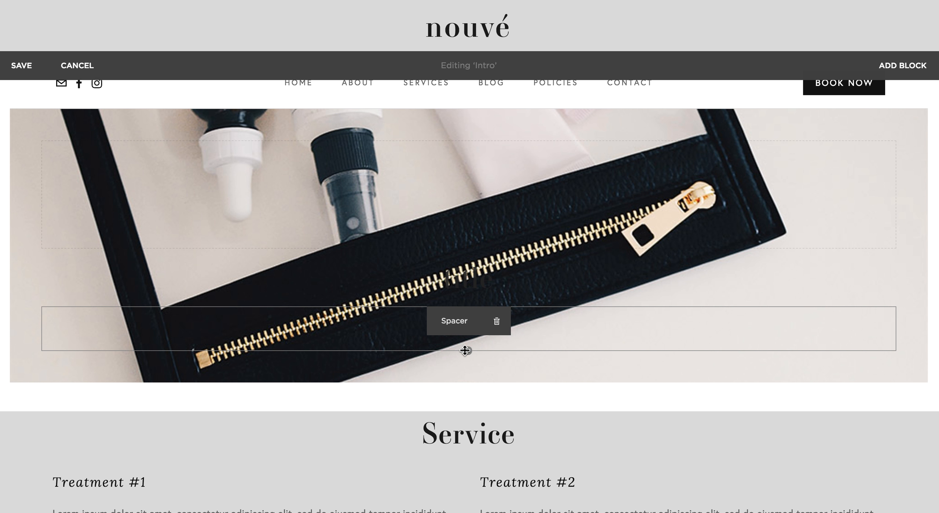
left_click_drag(465, 351, 460, 454)
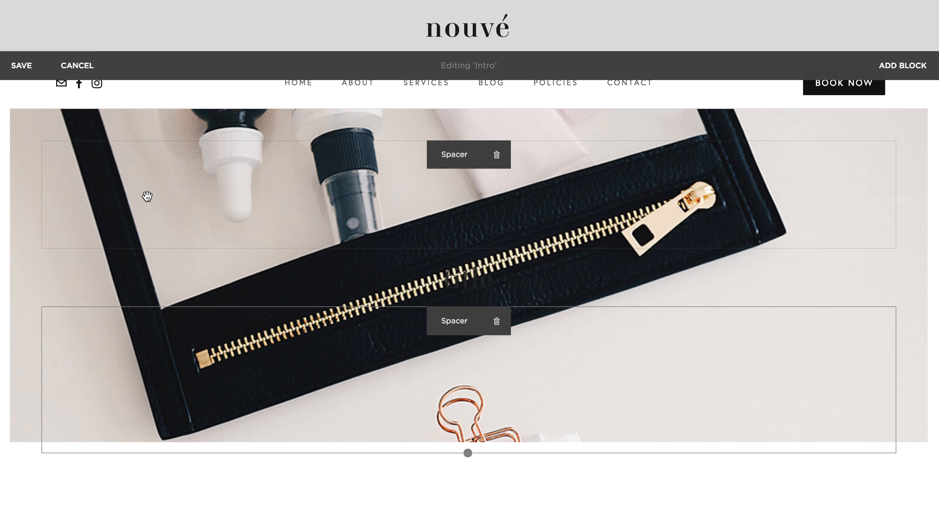
left_click(21, 66)
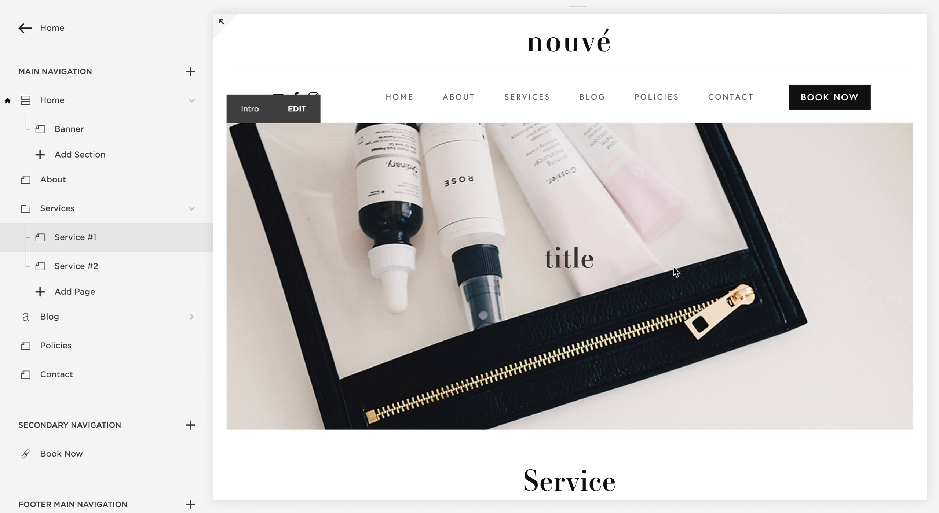
Preview the Service #1 page in the mobile device view.
left_click(26, 27)
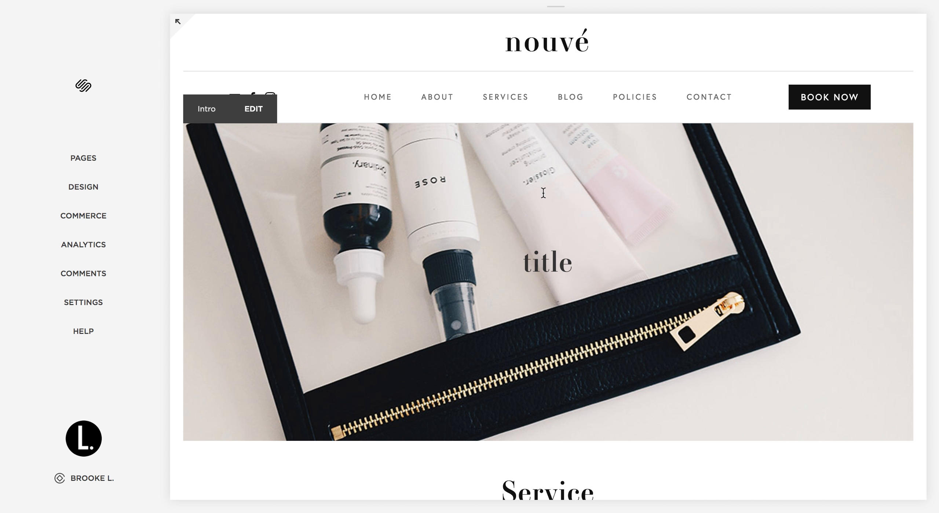
left_click(564, 10)
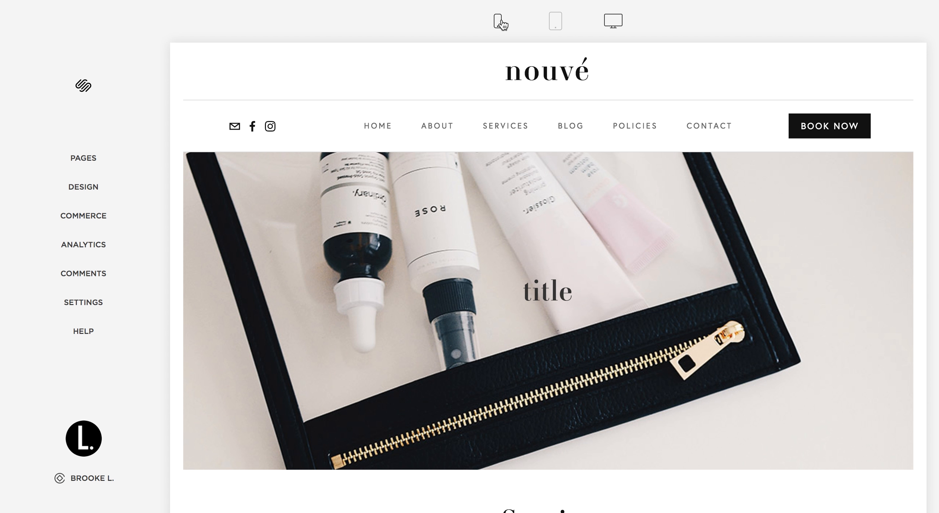
left_click(499, 21)
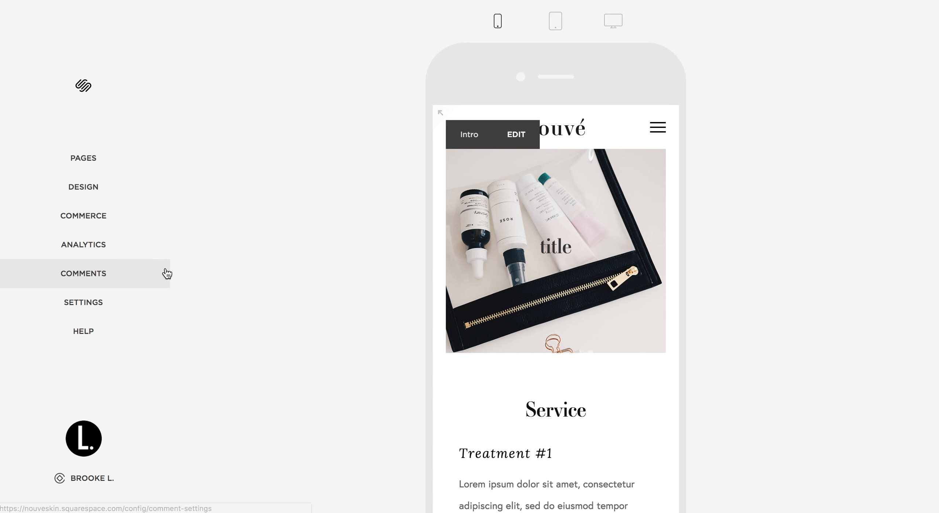
Set the Heading 1 (Overlay) color to fully opaque black, hsl(0, 100%, 0%), in the Style Editor and save the style.
left_click(121, 198)
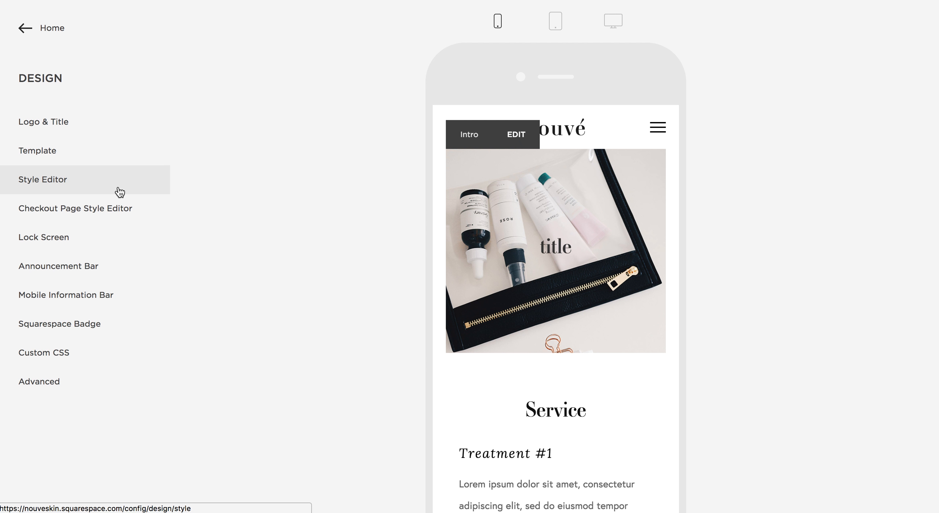
left_click(119, 189)
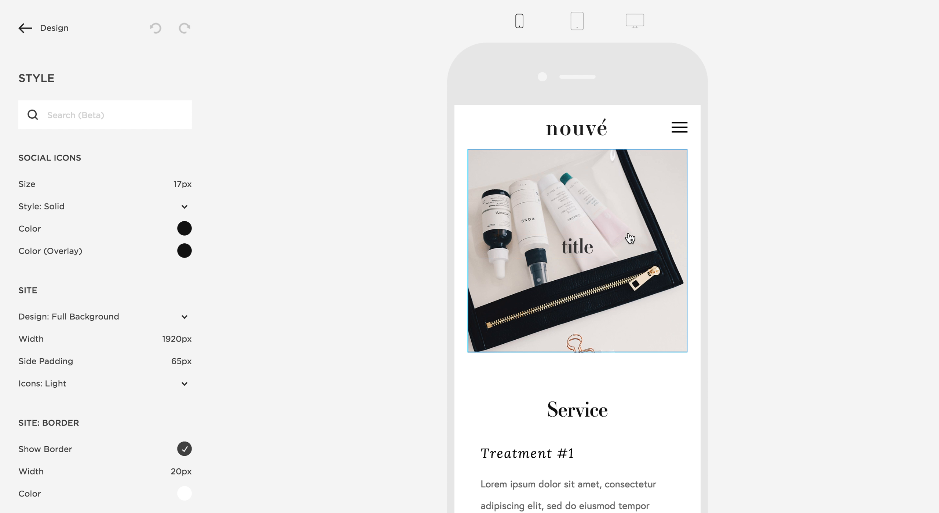
left_click(597, 253)
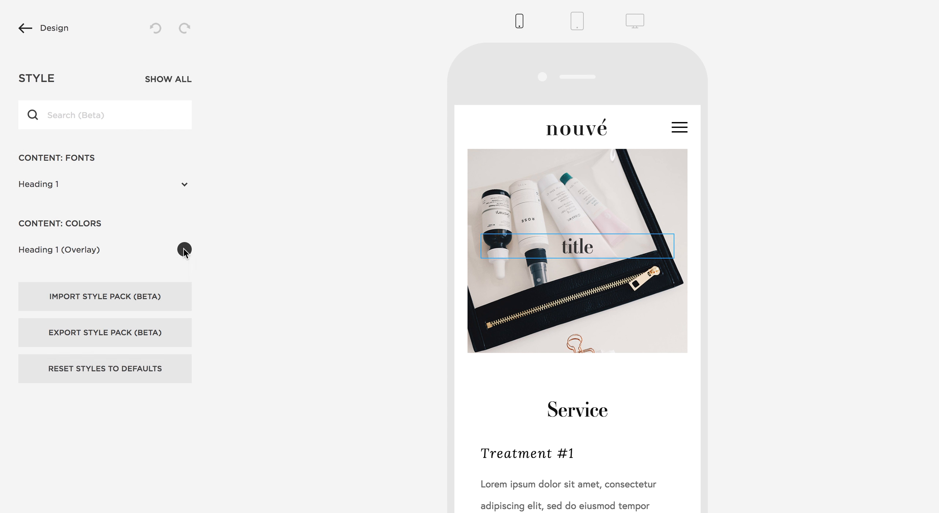
left_click(185, 251)
left_click_drag(57, 218, 27, 170)
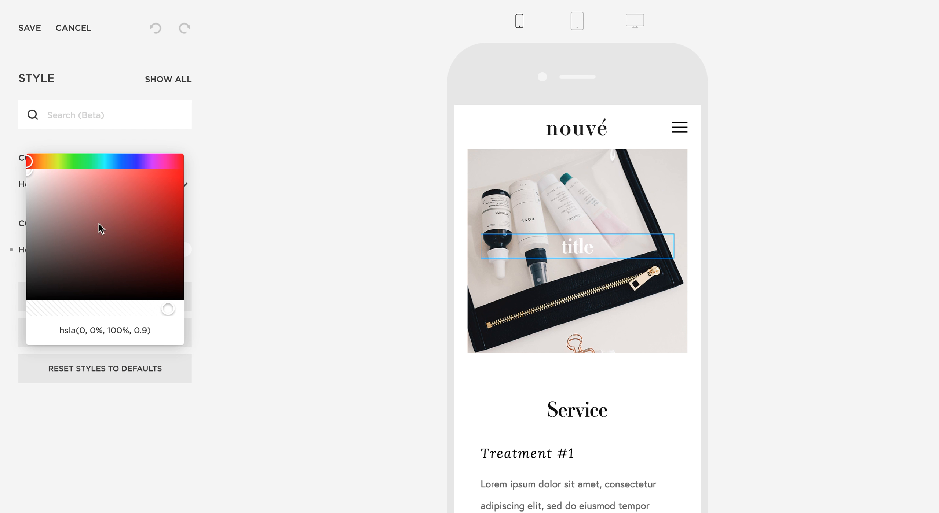
left_click_drag(95, 254, 219, 336)
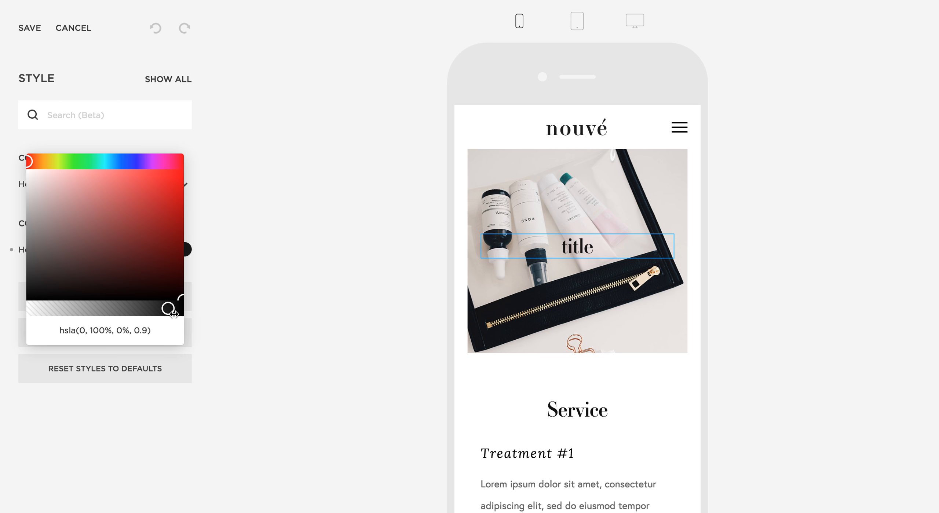
left_click_drag(175, 315, 225, 318)
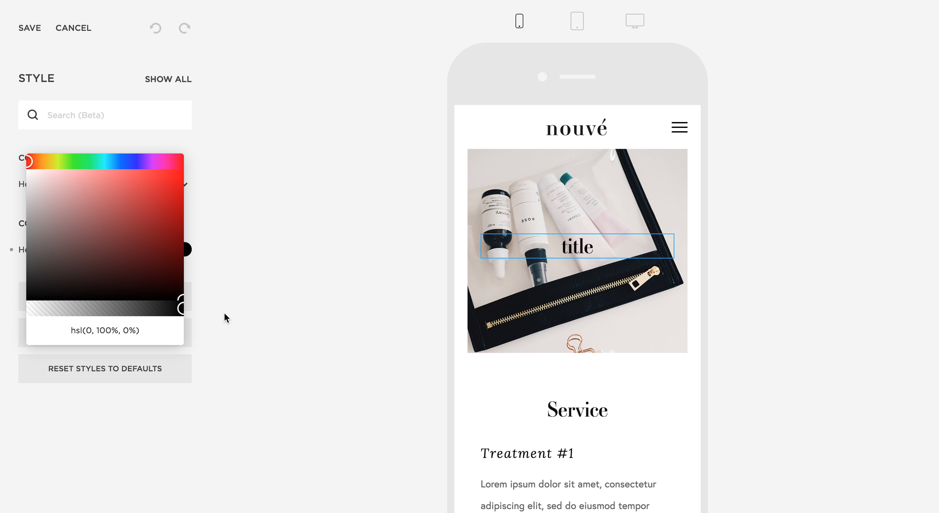
left_click(196, 229)
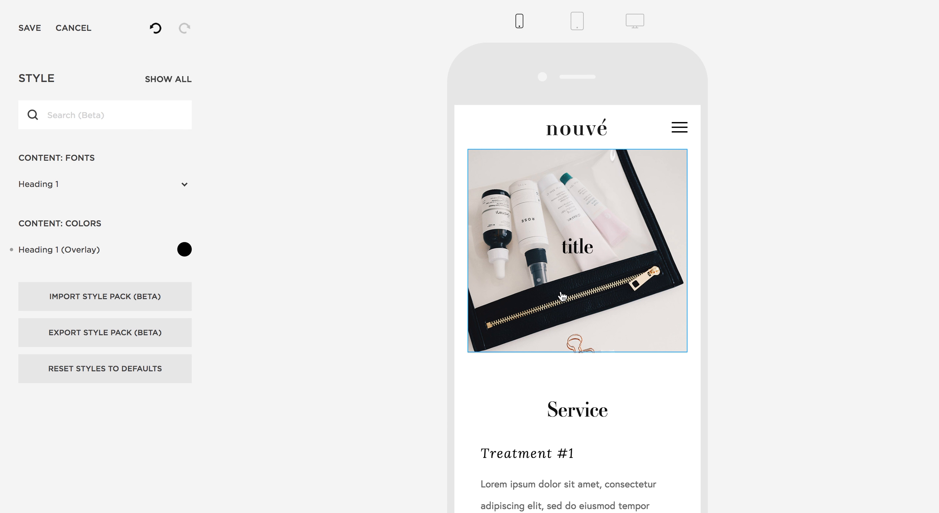
left_click(28, 34)
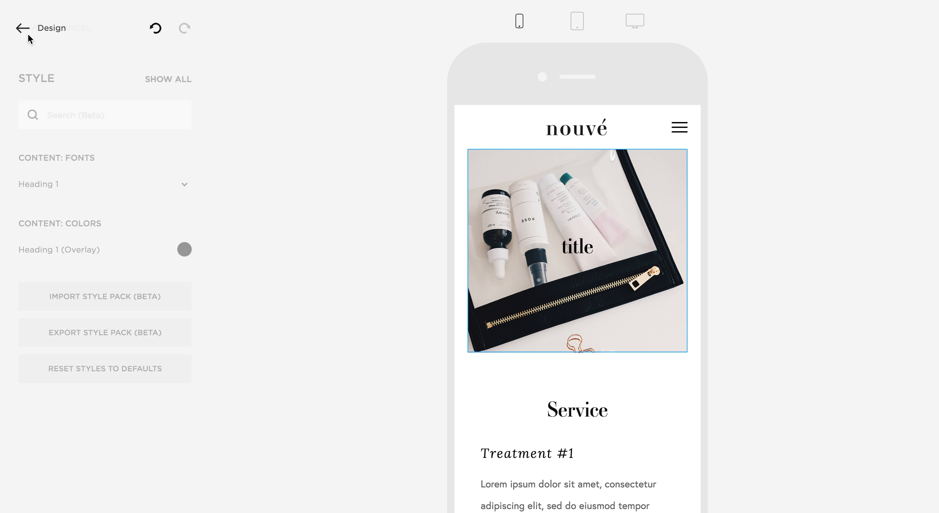
Return to the desktop view, delete the "title" text block from the Service #1 banner's Intro area, and save.
left_click(613, 21)
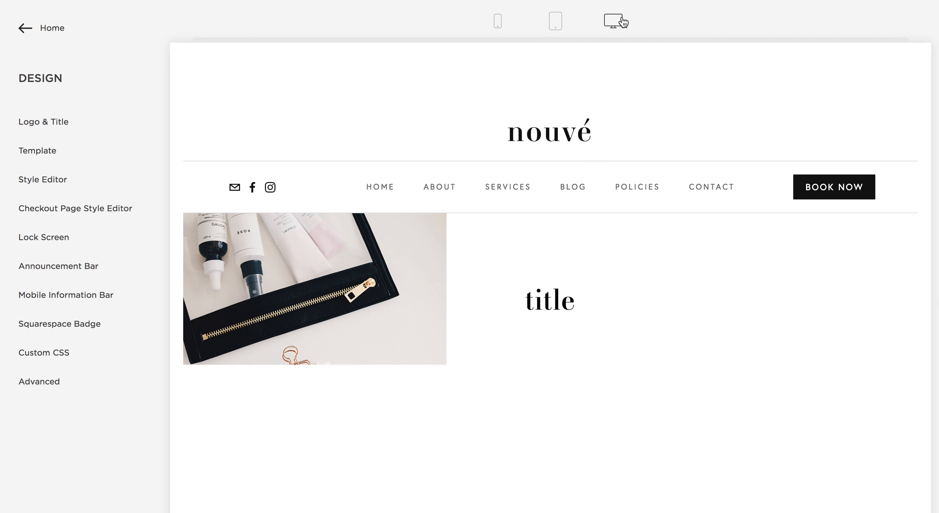
scroll(315, 217, "down", 1)
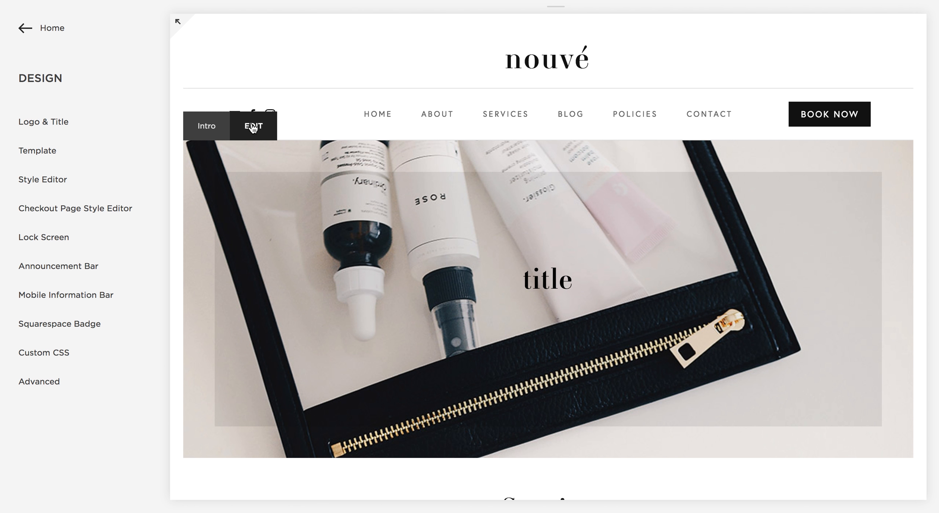
left_click(253, 128)
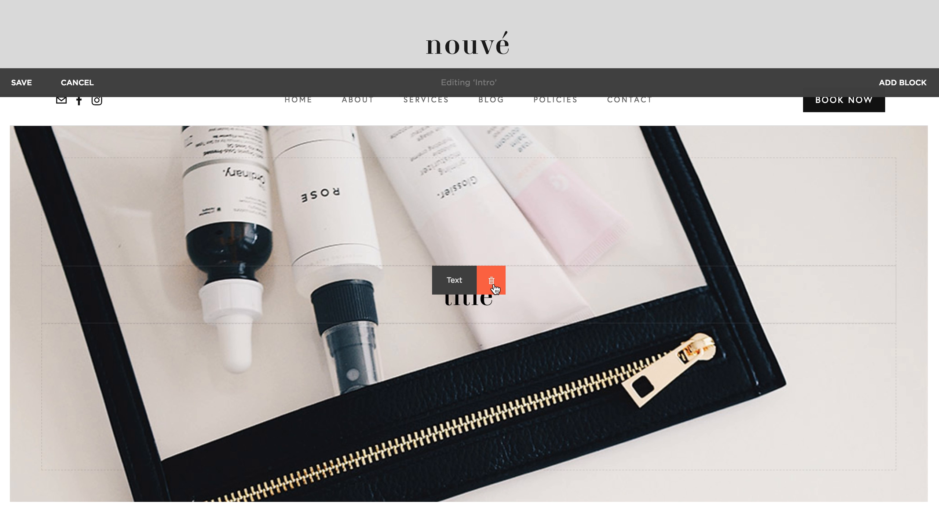
left_click(494, 284)
left_click(550, 324)
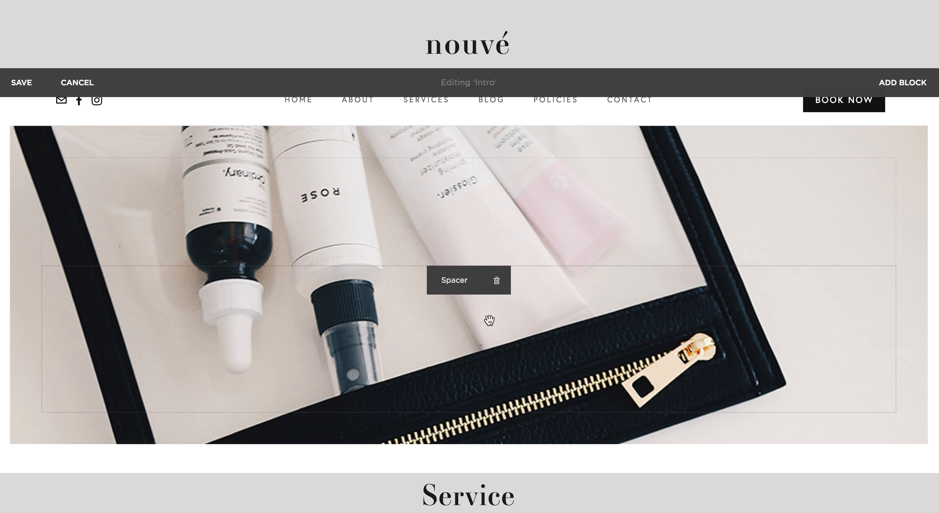
left_click(30, 84)
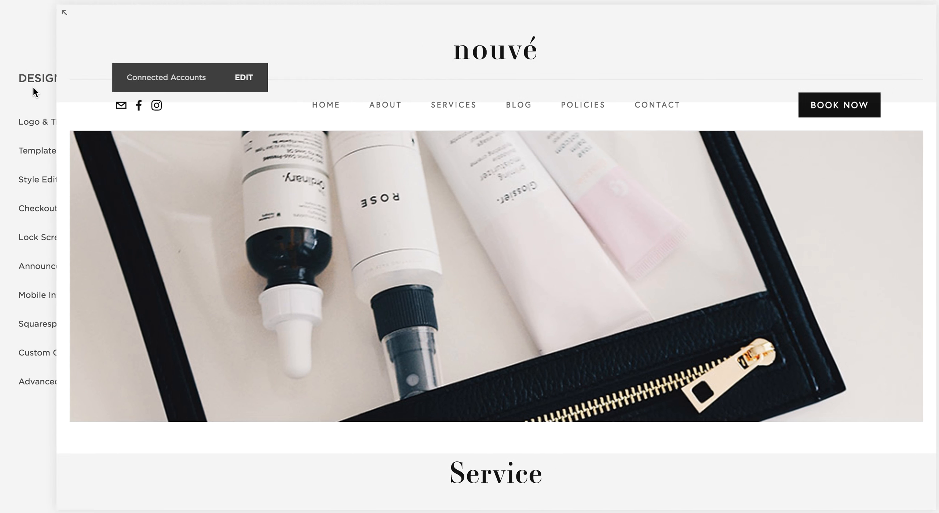
Review the whole Service #1 page in the full-screen preview, including the banner and the treatment entries.
left_click(177, 22)
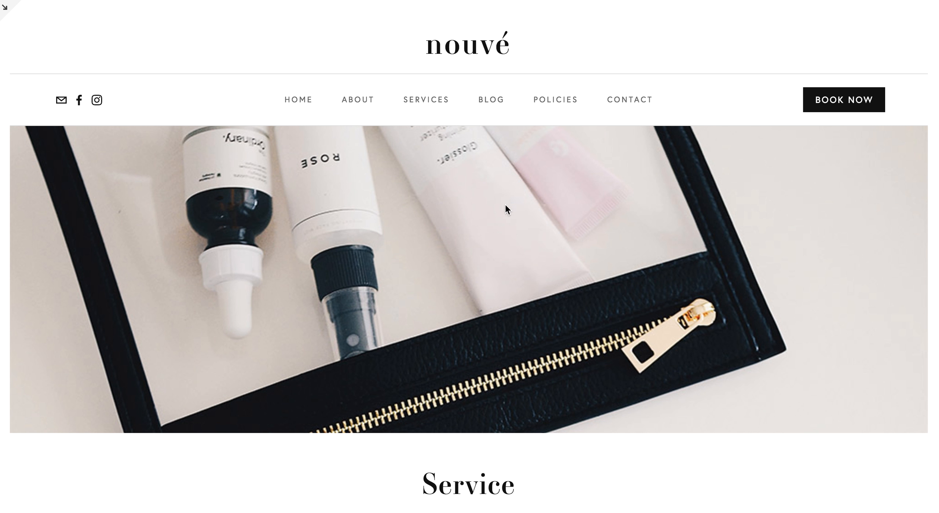
scroll(496, 255, "down", 7)
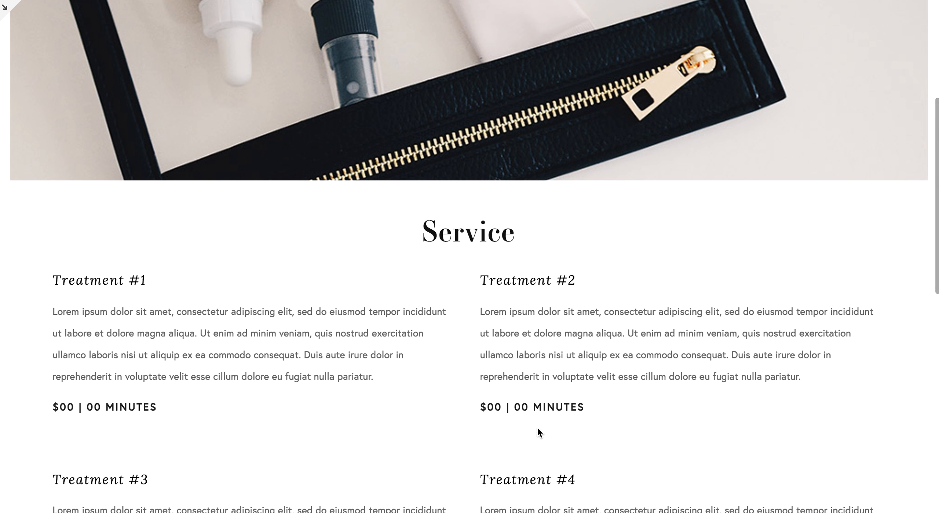
scroll(406, 366, "down", 9)
scroll(406, 366, "up", 17)
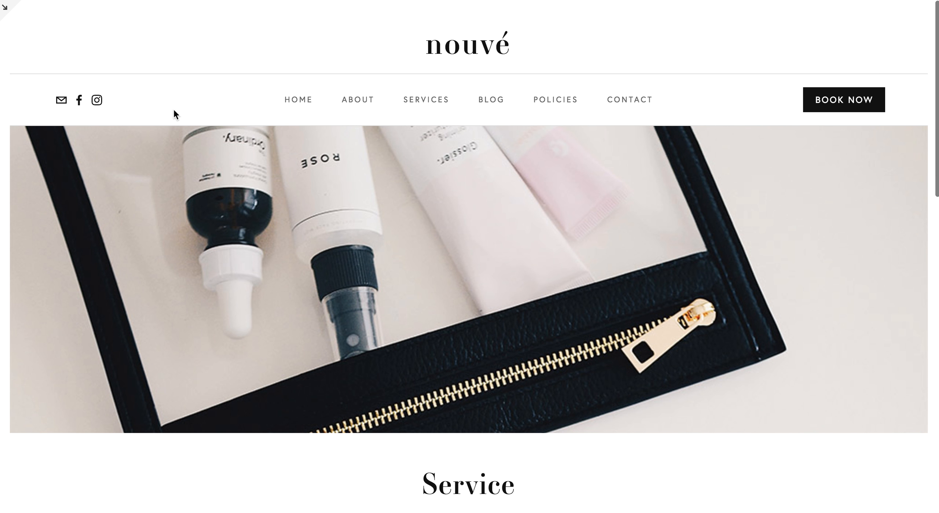
left_click(3, 8)
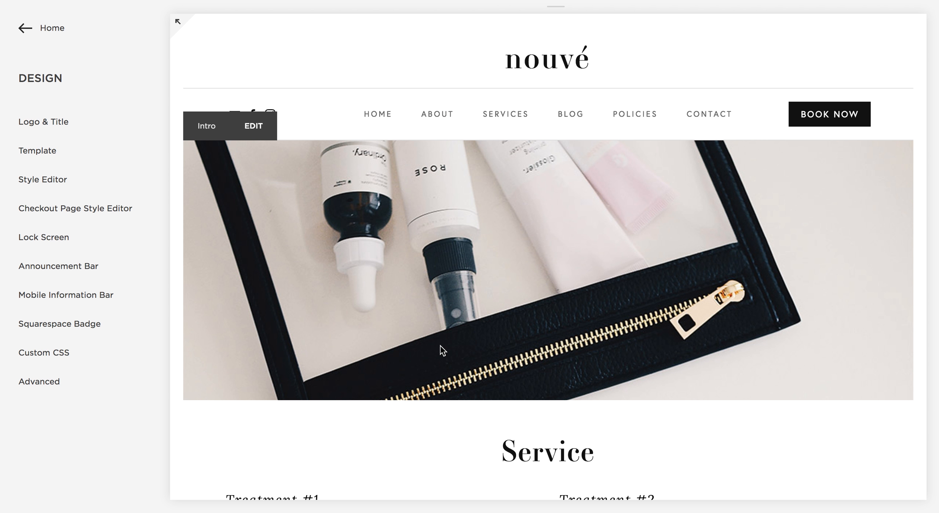
Go to the Service #2 page and open its content for editing.
mouse_move(505, 114)
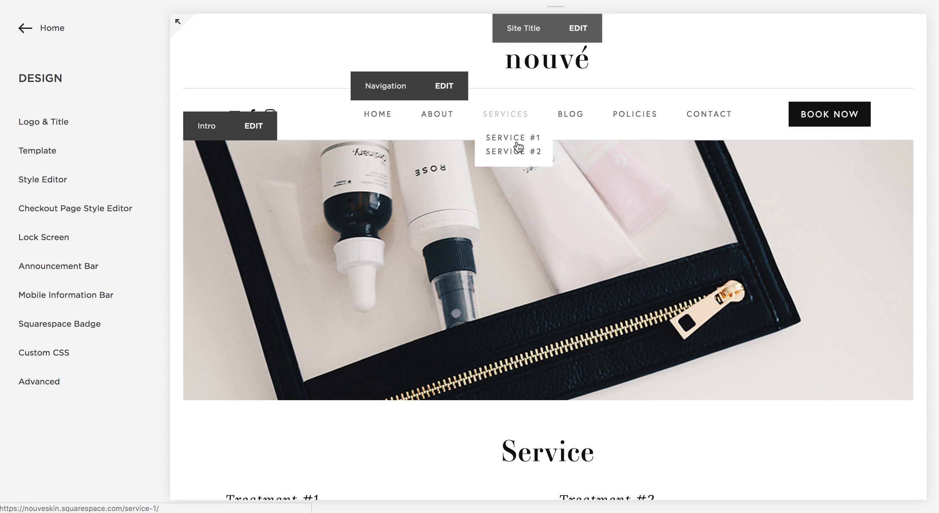
left_click(517, 151)
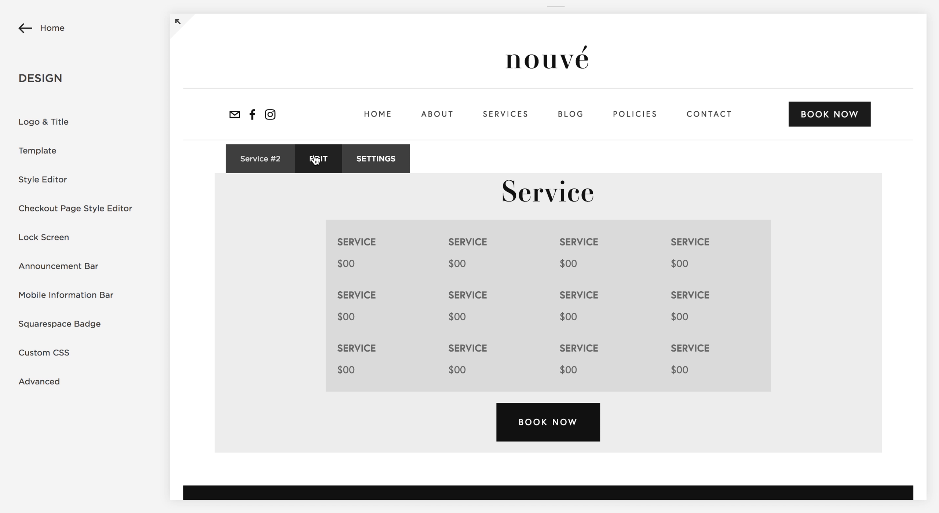
left_click(315, 160)
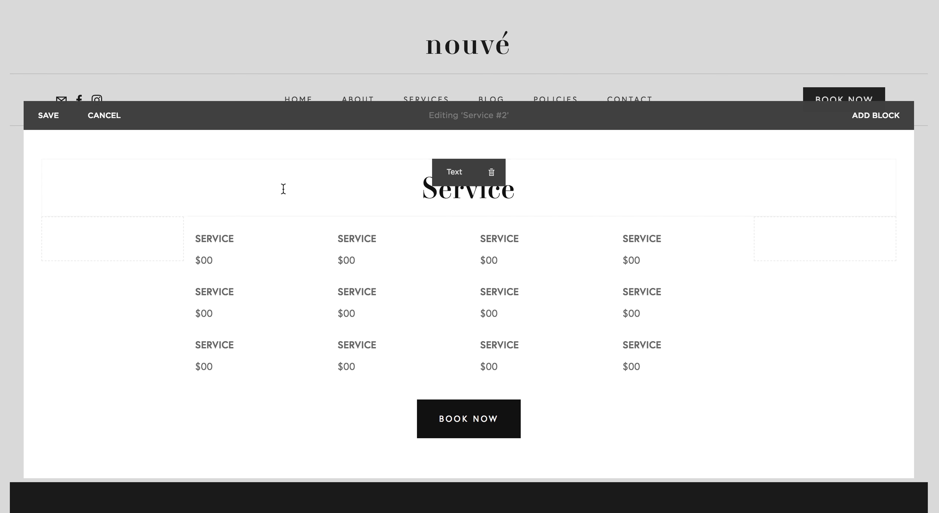
left_click(205, 242)
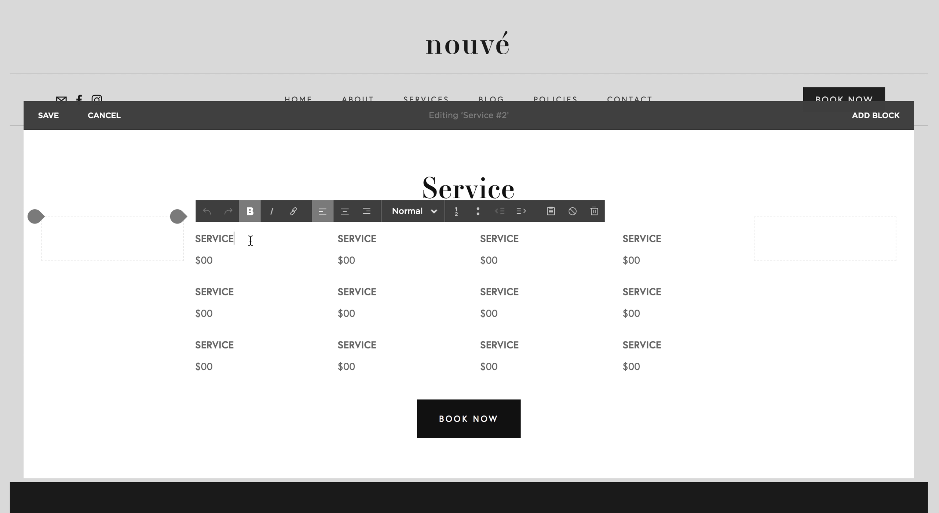
left_click_drag(250, 240, 161, 241)
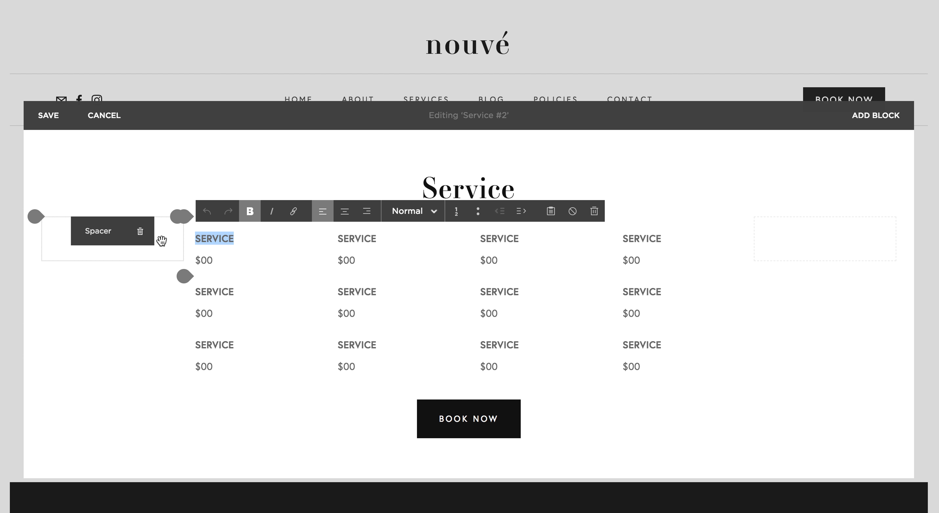
left_click(348, 400)
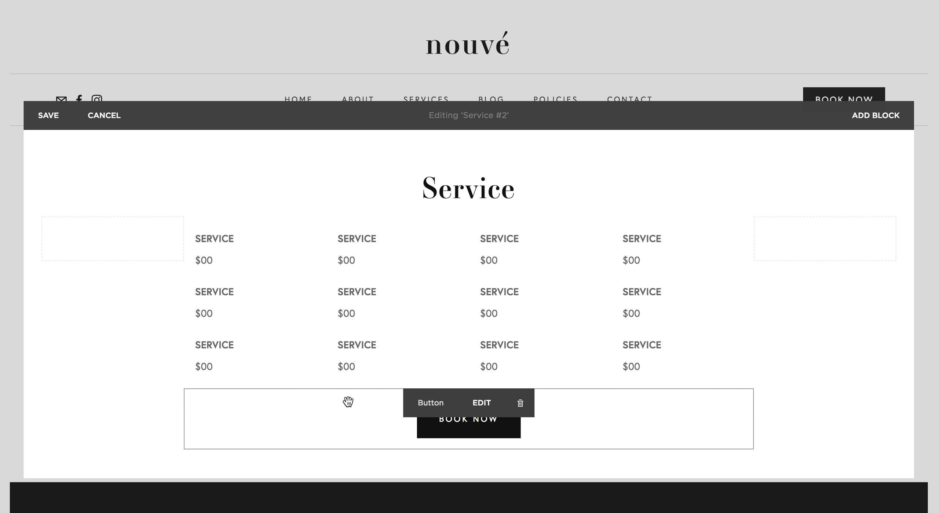
left_click_drag(237, 282, 182, 221)
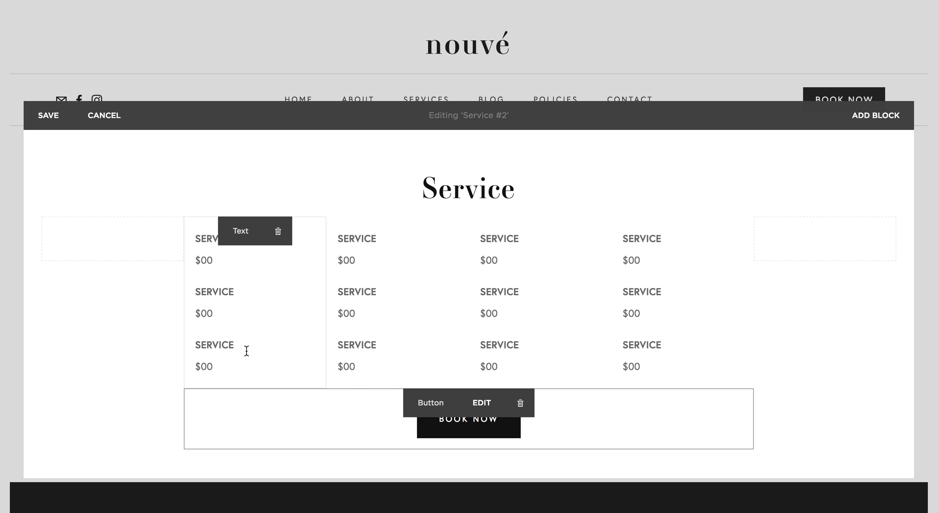
Copy all the SERVICE and $00 lines in the first column of the Service #2 price list.
left_click(235, 369)
left_click_drag(211, 368, 197, 234)
key("ctrl+c")
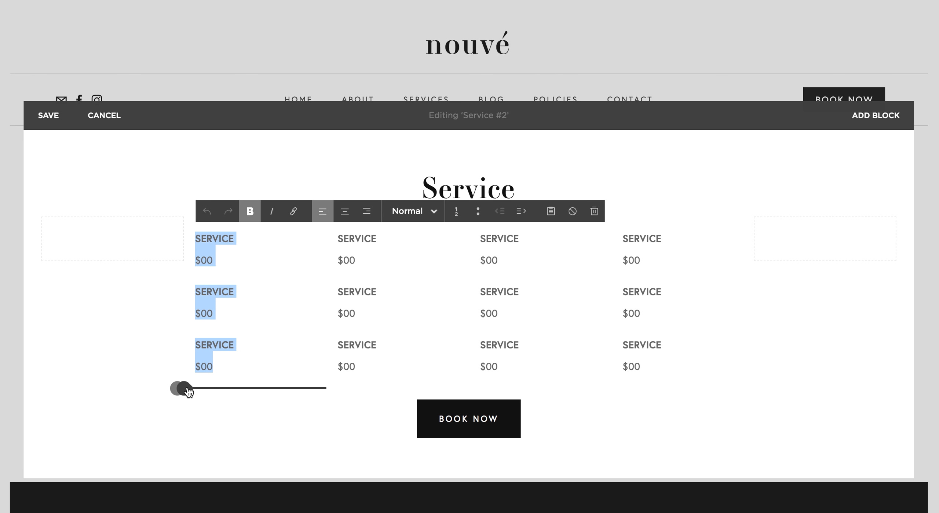
Add a text block reading "Body" between the price list and the BOOK NOW button, centered and styled as Heading 2.
left_click(175, 389)
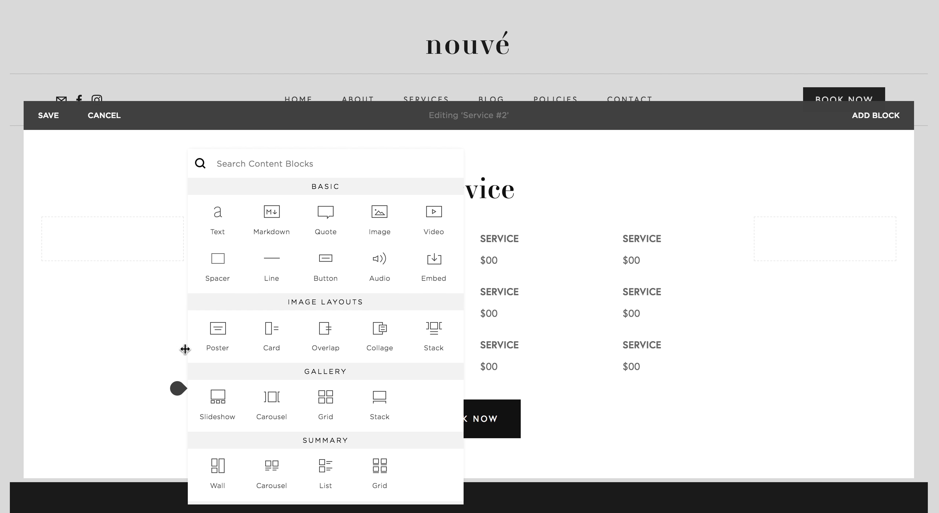
left_click(221, 217)
scroll(324, 220, "down", 5)
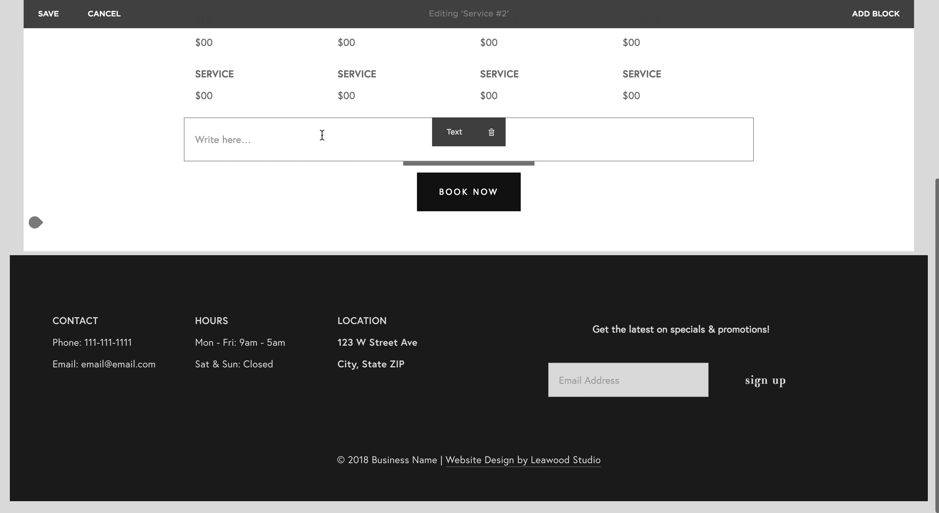
left_click(298, 136)
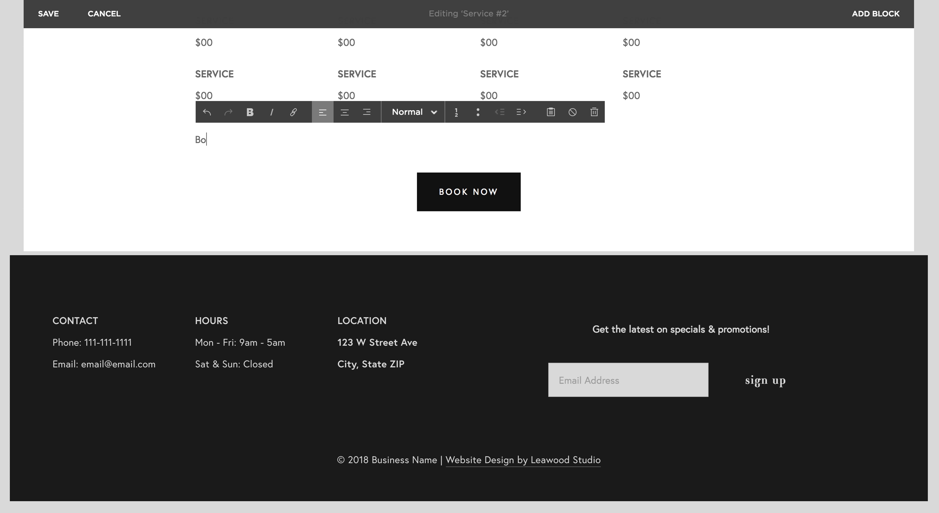
left_click_drag(253, 145, 163, 146)
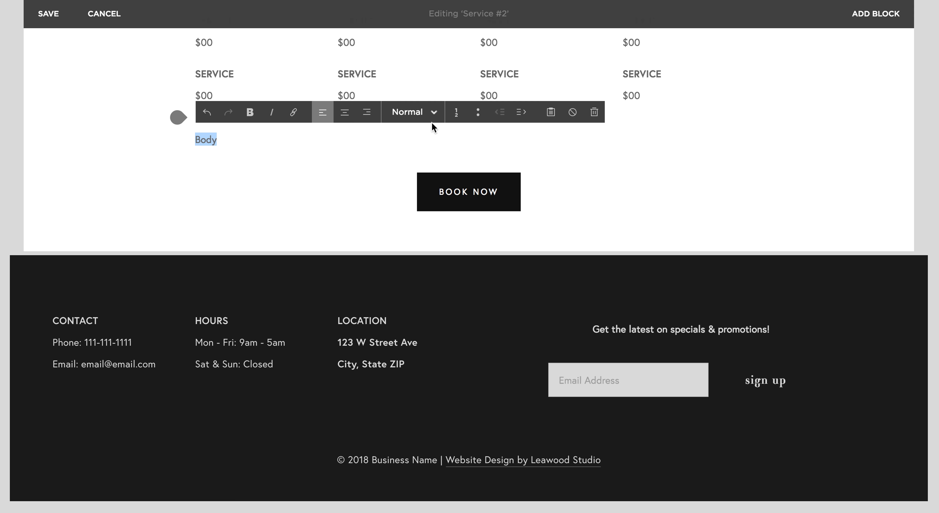
left_click(344, 117)
left_click(413, 112)
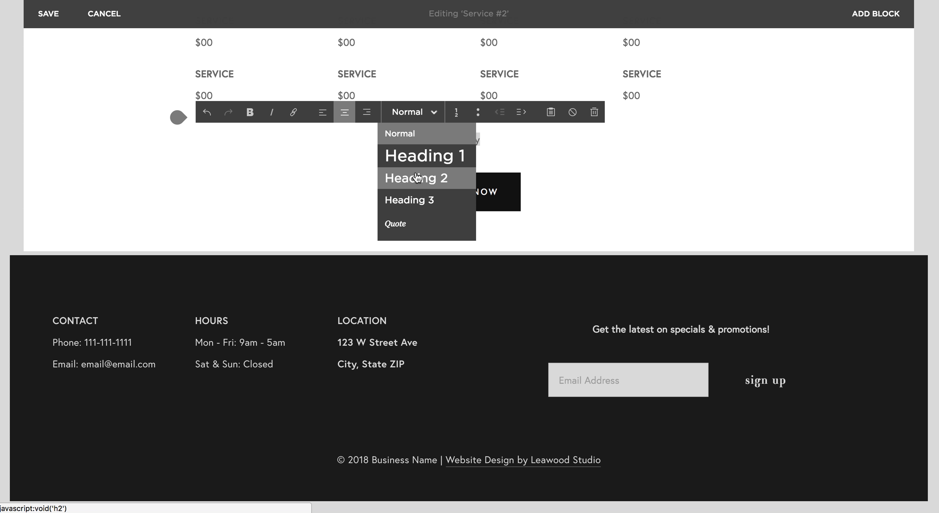
left_click(419, 178)
Insert a text block below the "Body" heading and paste the copied SERVICE and $00 lines into it.
scroll(573, 150, "up", 3)
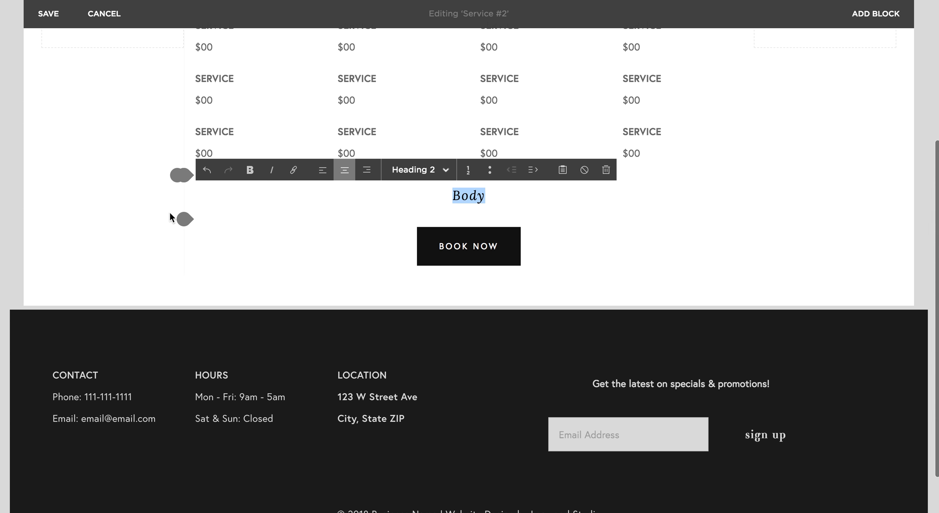
left_click(184, 218)
left_click(230, 121)
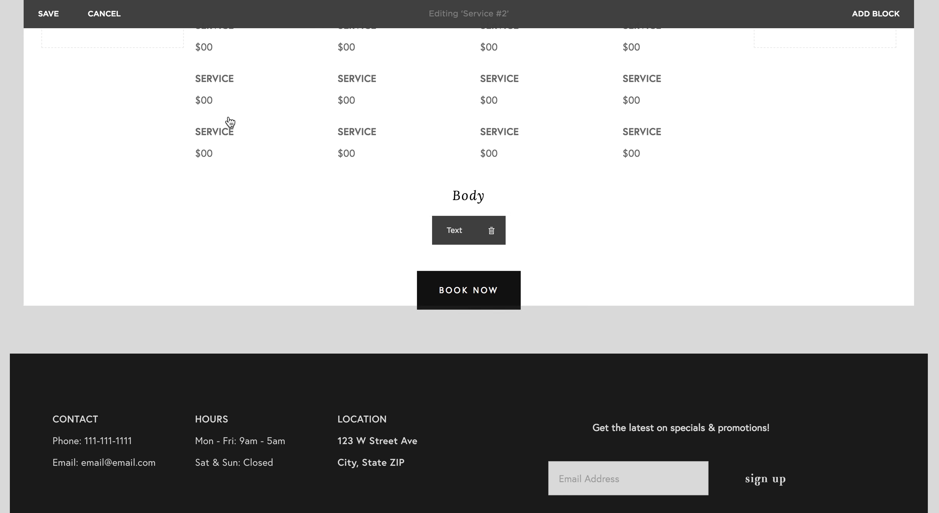
left_click(220, 143)
key("ctrl+v")
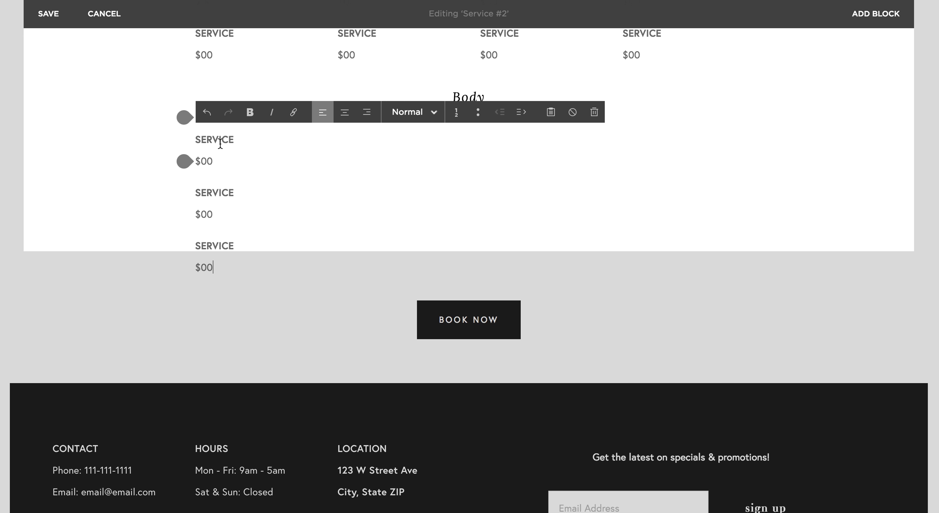
Replace the second column of the upper price list with the pasted service lines and copy all of its SERVICE and $00 lines.
scroll(304, 178, "up", 6)
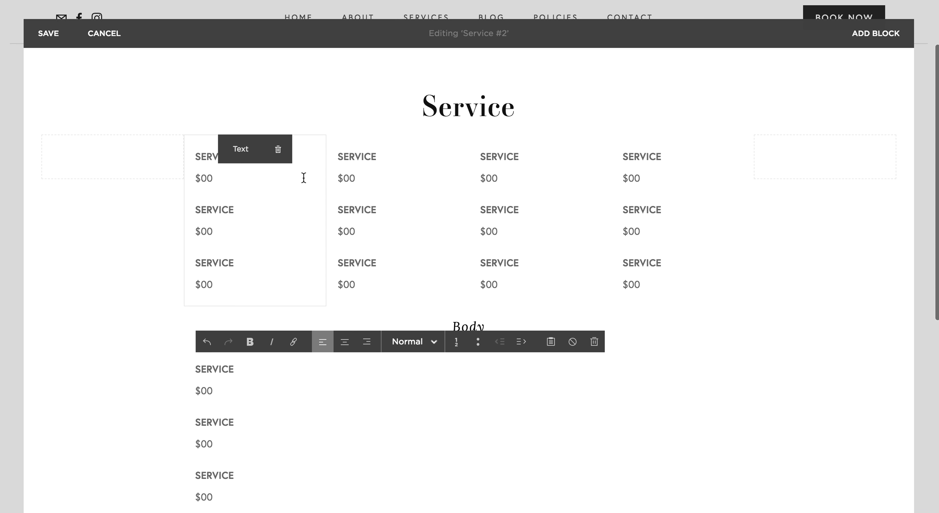
left_click(377, 285)
left_click_drag(377, 285, 330, 149)
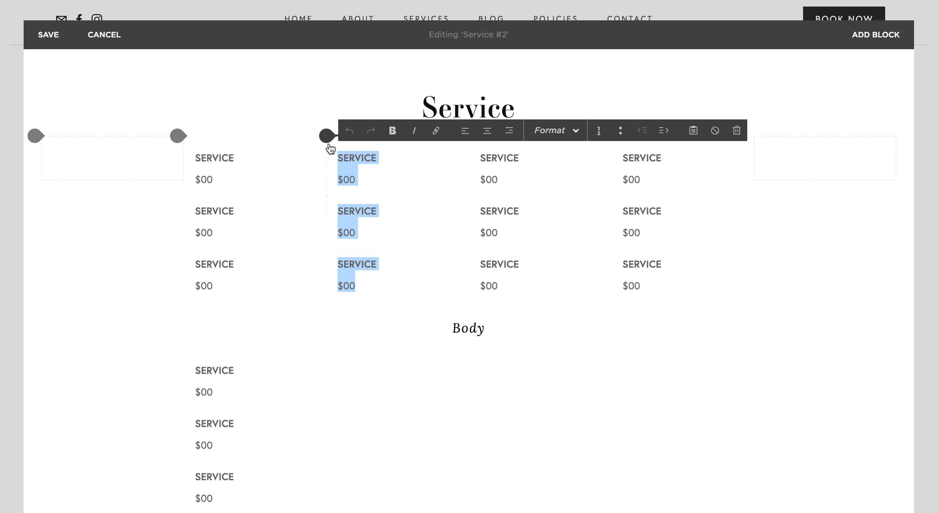
key("ctrl+v")
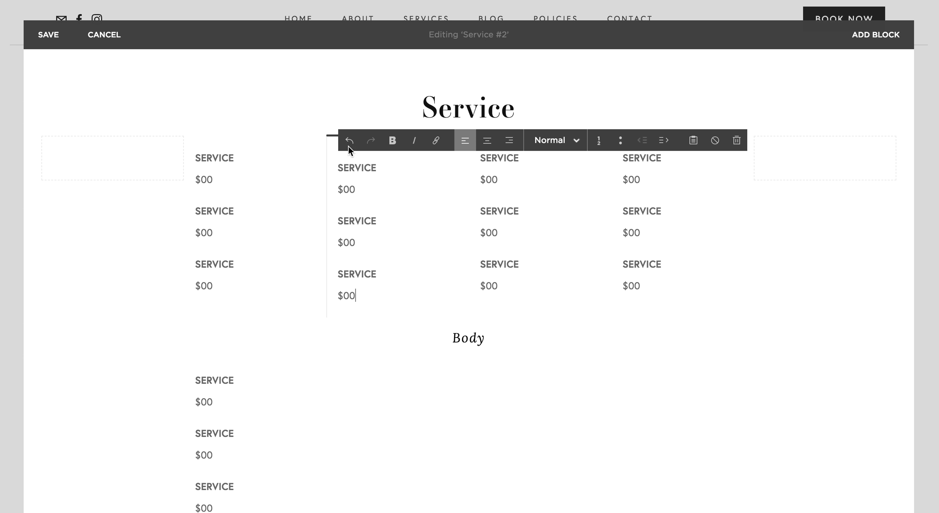
left_click_drag(371, 295, 331, 162)
key("ctrl+c")
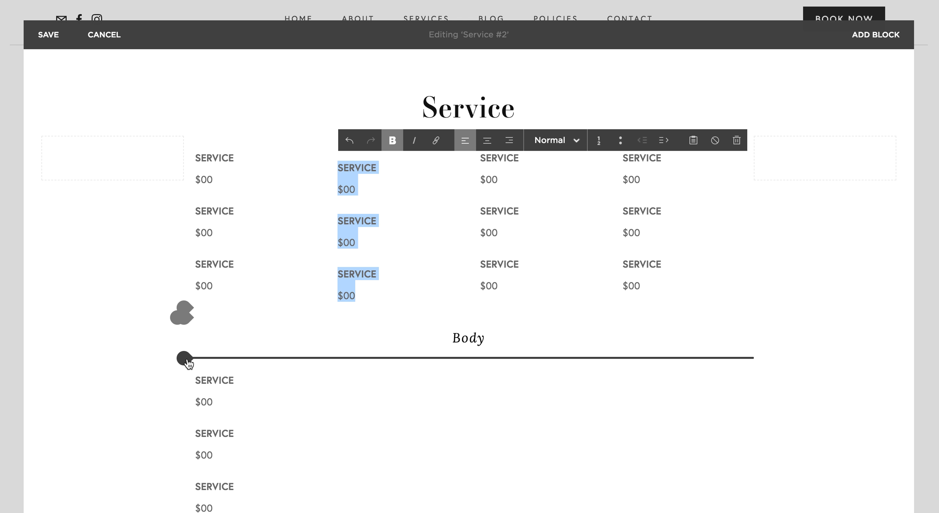
Add another text block directly below the "Body" heading and paste the copied SERVICE and $00 lines.
left_click(185, 359)
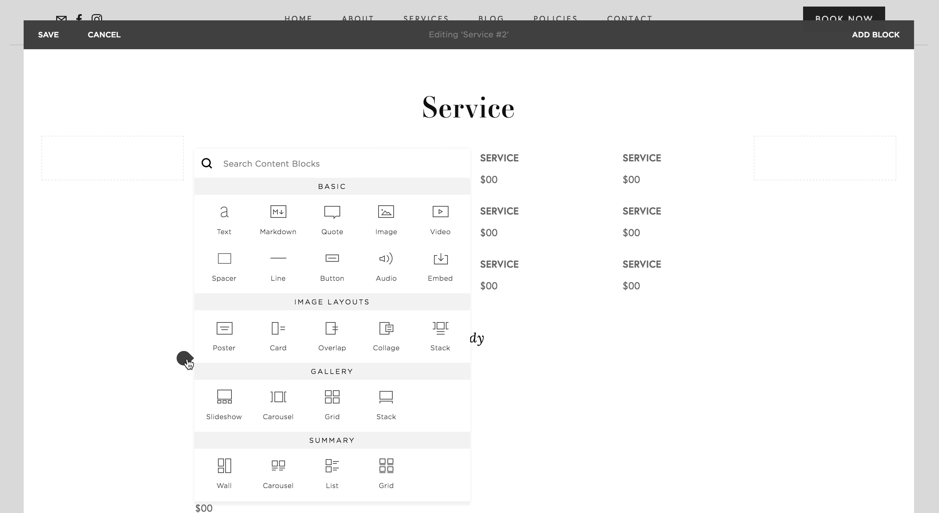
left_click(230, 228)
left_click(227, 68)
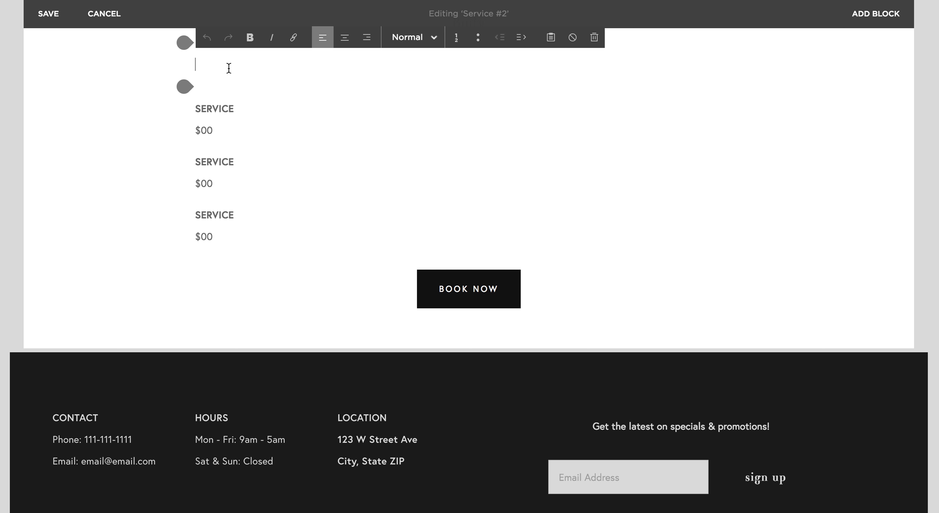
key("ctrl+v")
Place the lower service block beside the other one under "Body" and narrow the first column to match the price list above.
scroll(247, 142, "up", 3)
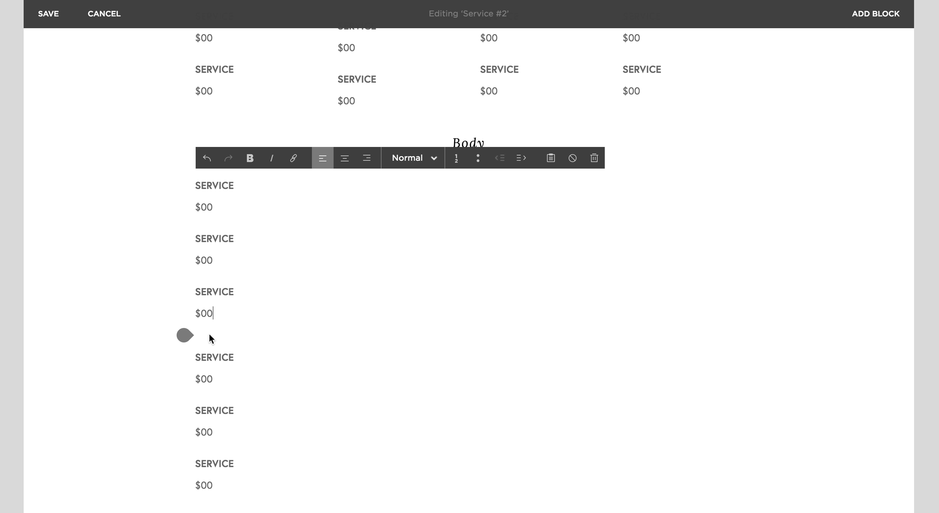
mouse_move(261, 341)
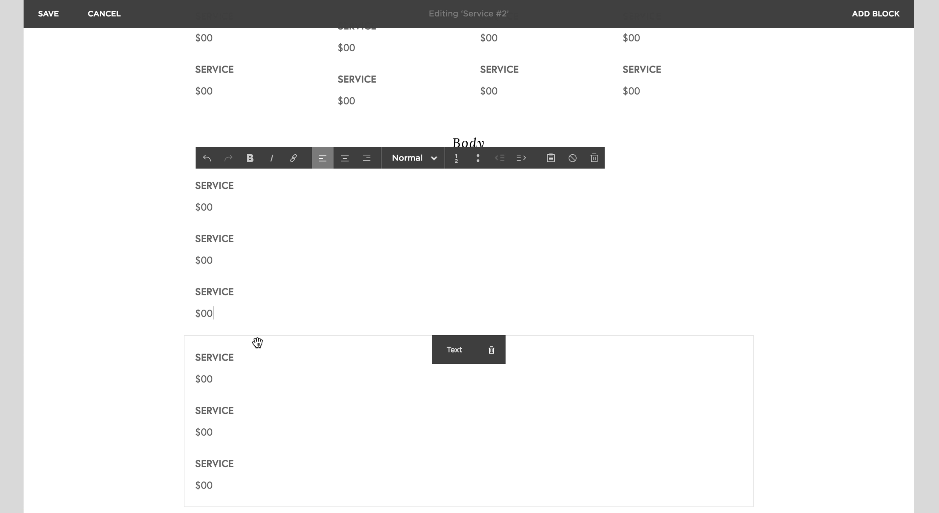
left_click_drag(258, 343, 742, 231)
mouse_move(467, 241)
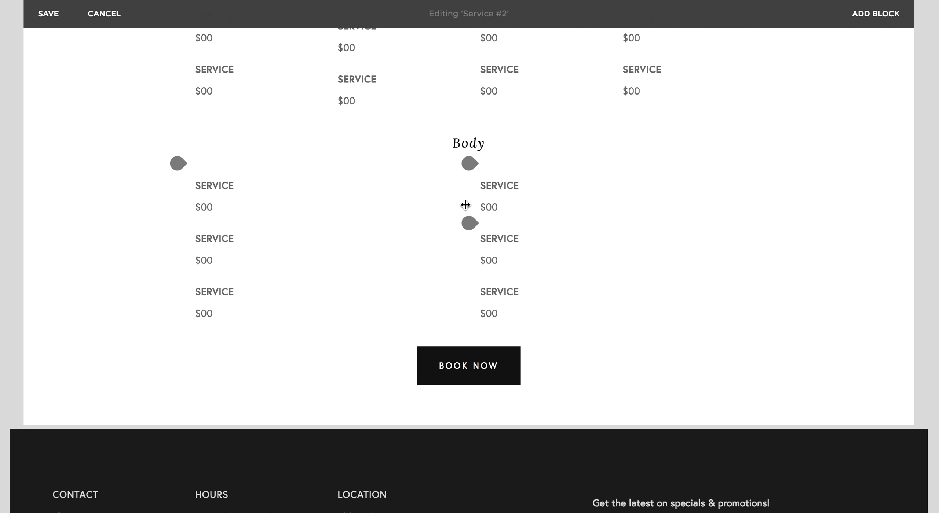
left_click_drag(467, 206, 334, 207)
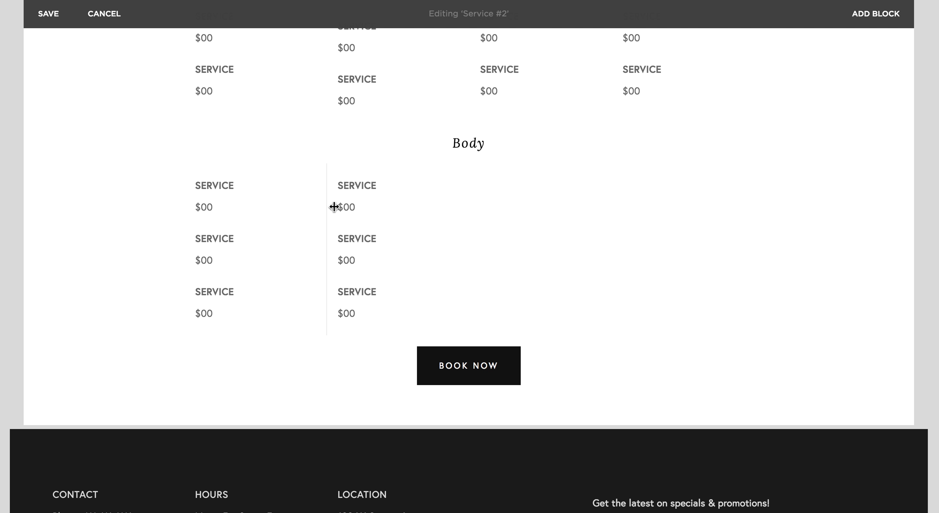
Copy all the SERVICE and $00 lines in the third column of the upper price list and clear them there.
scroll(334, 207, "up", 3)
left_click(531, 215)
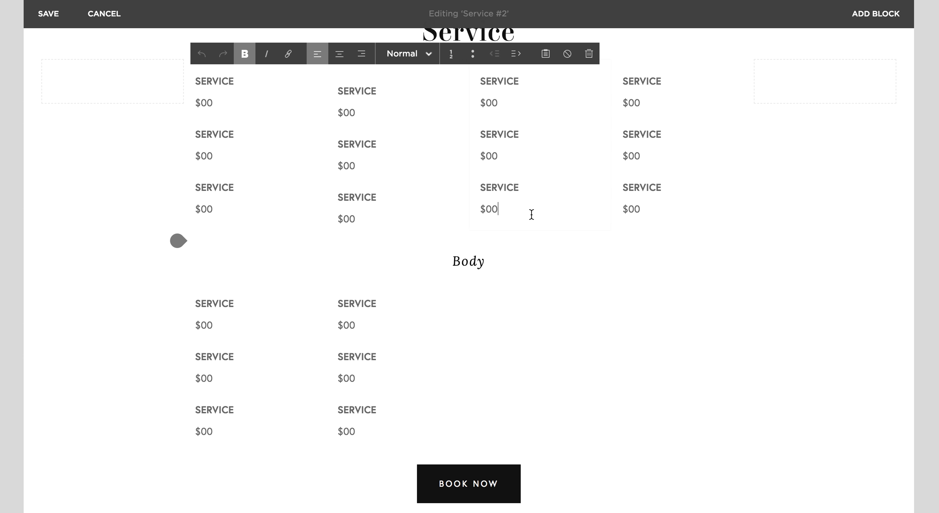
left_click_drag(532, 215, 457, 79)
key("ctrl+c")
key("BackSpace")
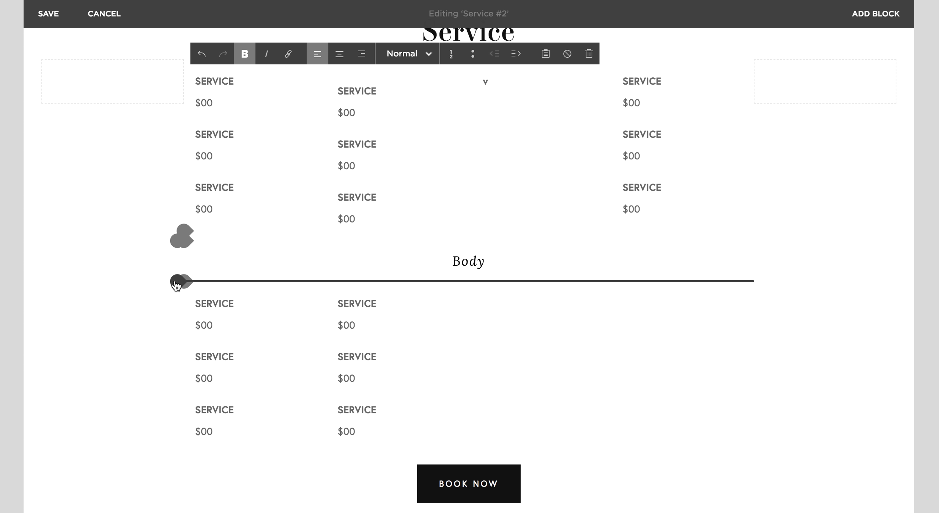
Insert a full-width text block between the "Body" heading and its two service columns, and paste the copied lines into it.
left_click(186, 288)
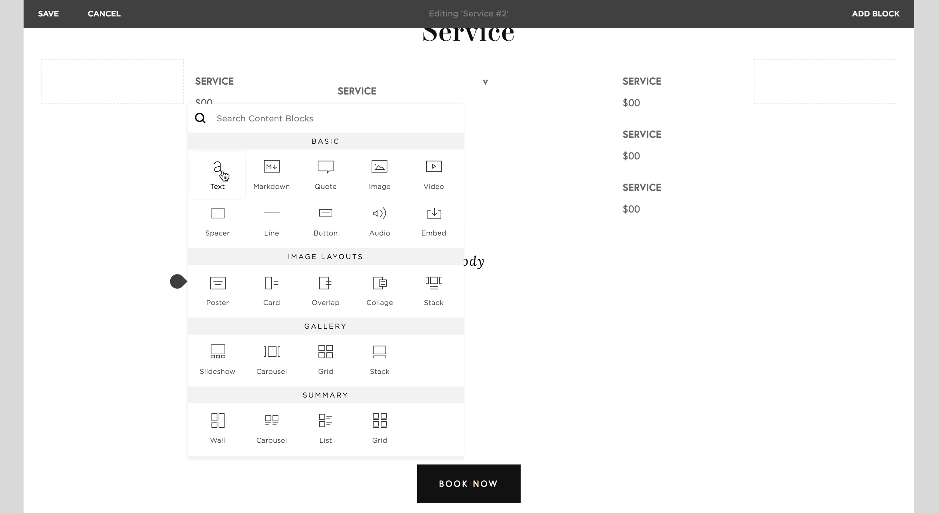
left_click(503, 280)
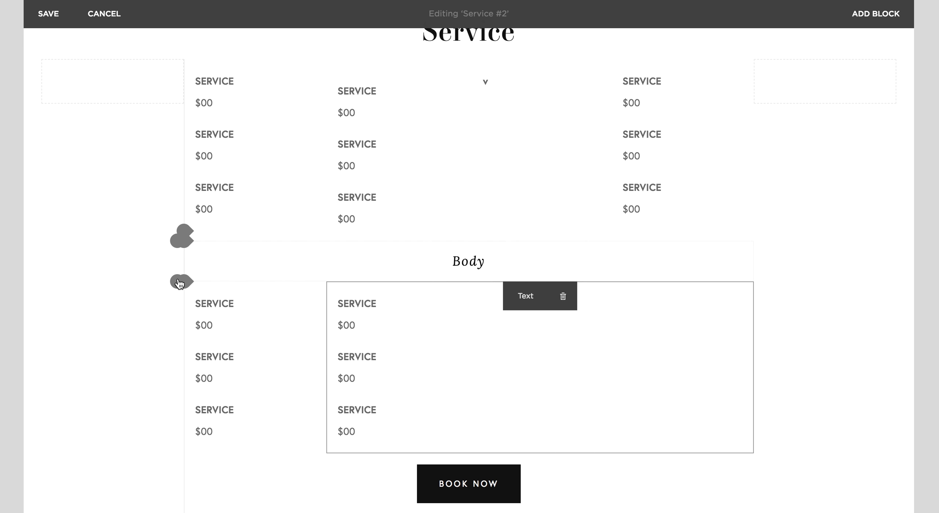
left_click(176, 281)
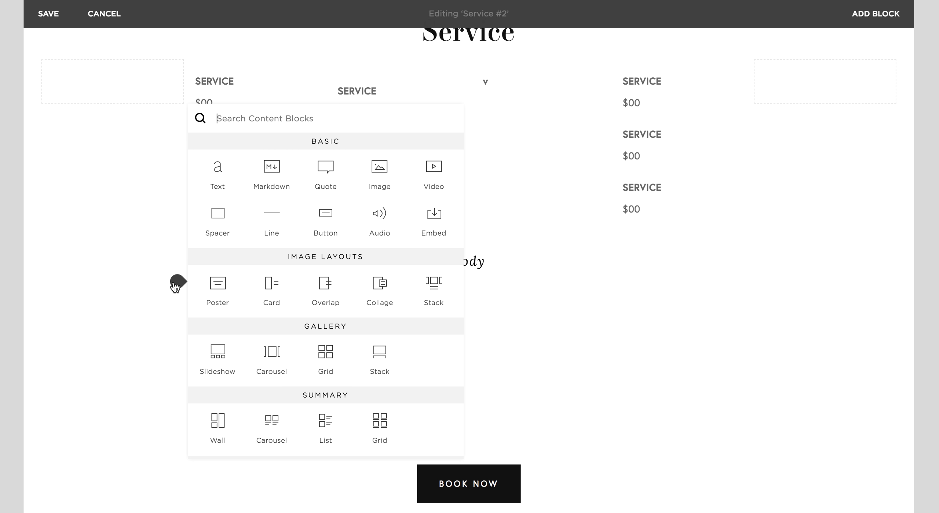
left_click(220, 166)
scroll(271, 220, "down", 6)
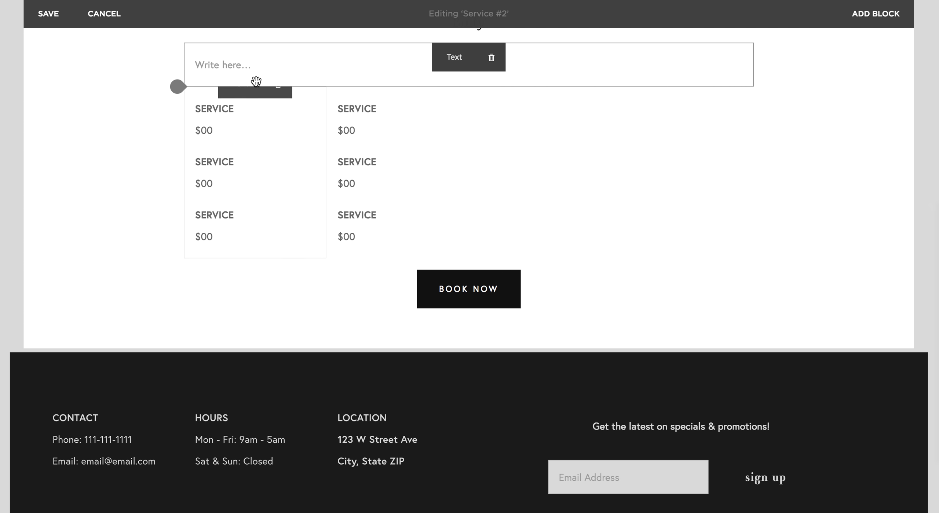
left_click(254, 68)
key("ctrl+v")
Move the full-width service block into the row below it and resize the three columns to align with the upper price list.
scroll(253, 67, "up", 2)
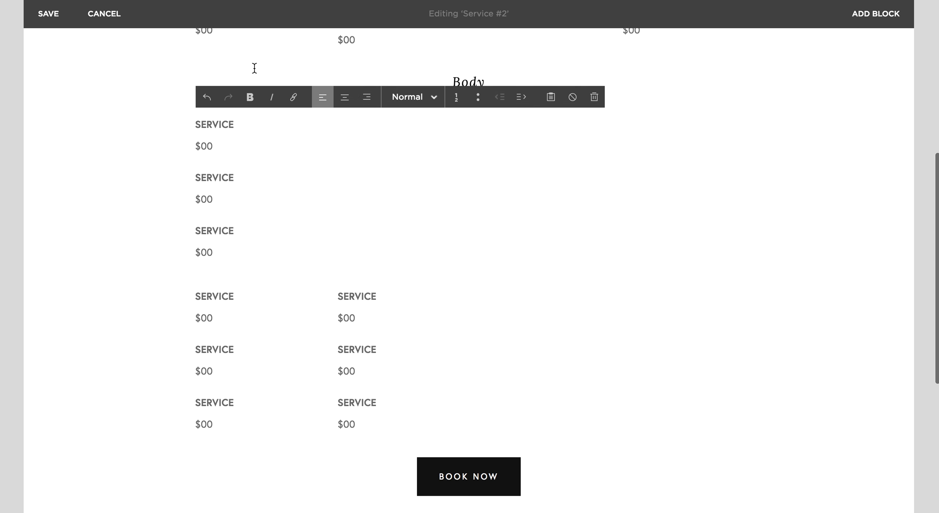
left_click(180, 141)
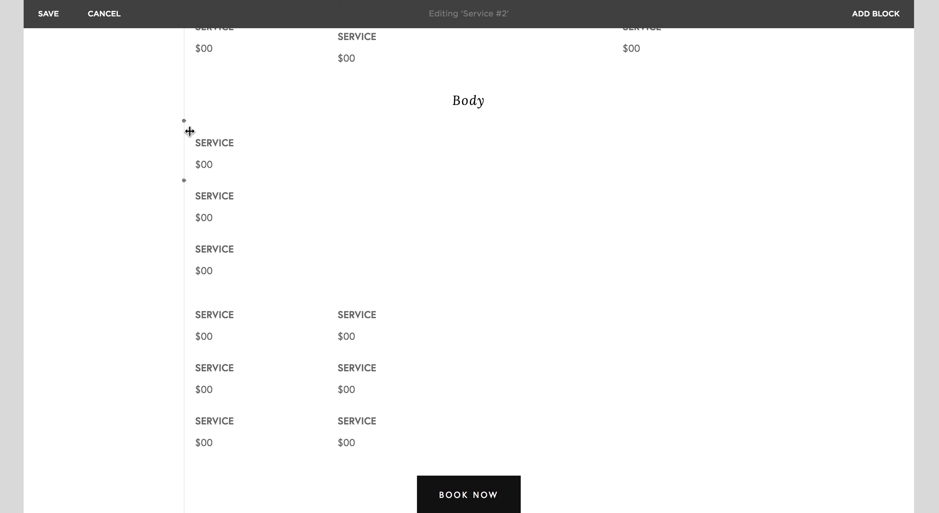
left_click_drag(213, 126, 745, 324)
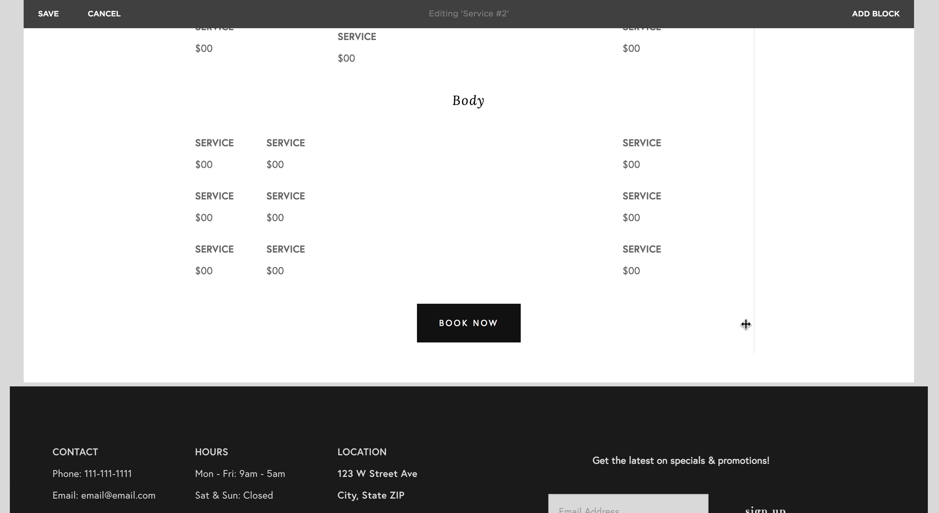
left_click_drag(616, 149, 488, 150)
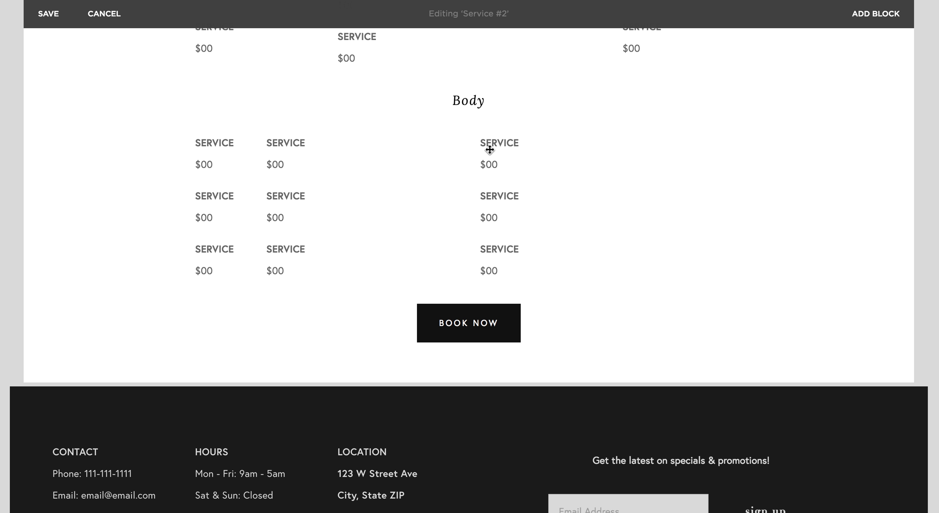
left_click_drag(256, 155, 319, 155)
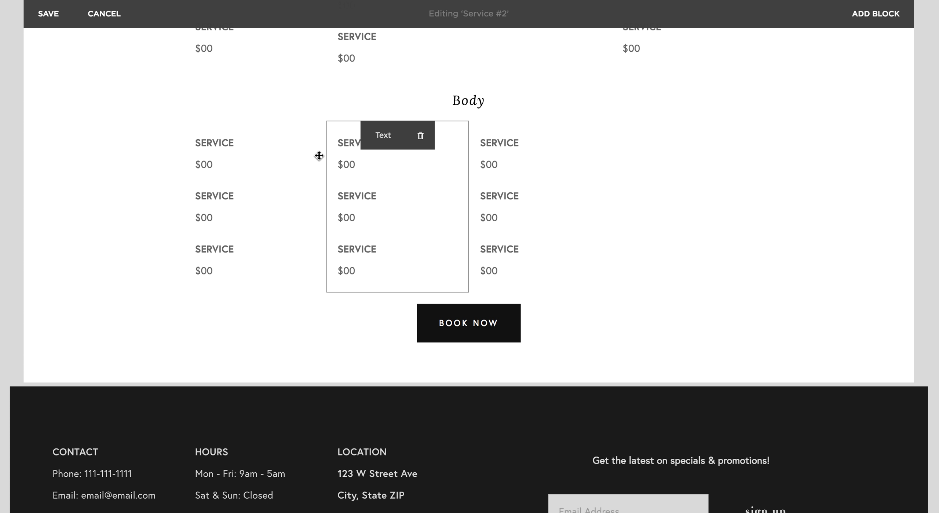
Paste the SERVICE and $00 lines back into the upper list's third column and remove the stray "v" and extra line.
scroll(570, 195, "up", 5)
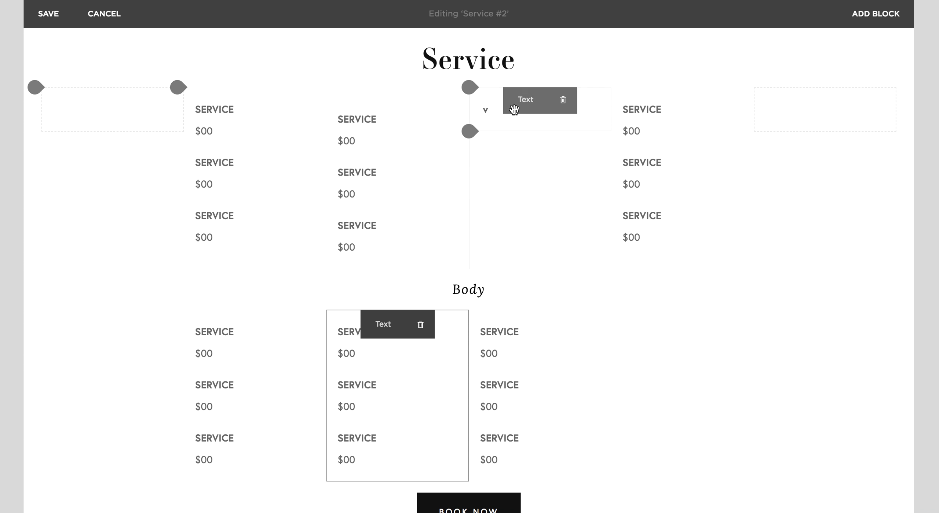
left_click(494, 110)
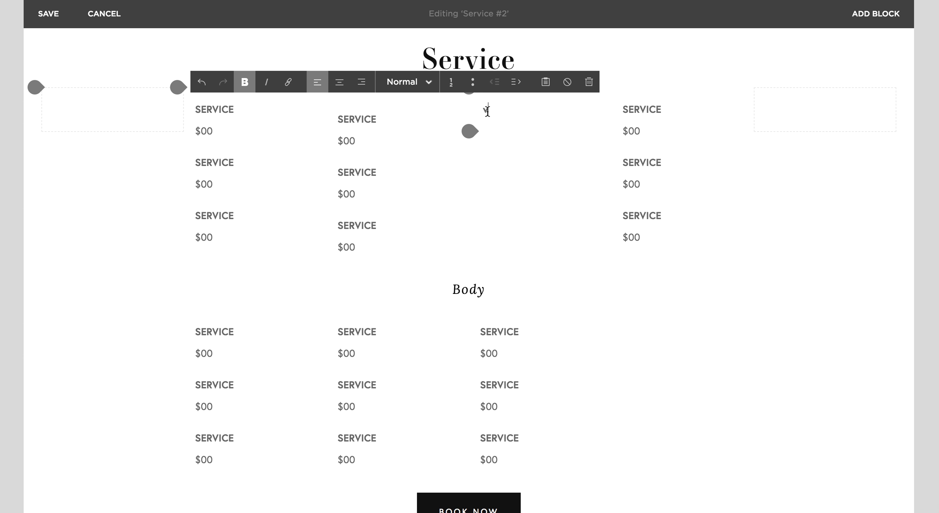
key("ctrl+v")
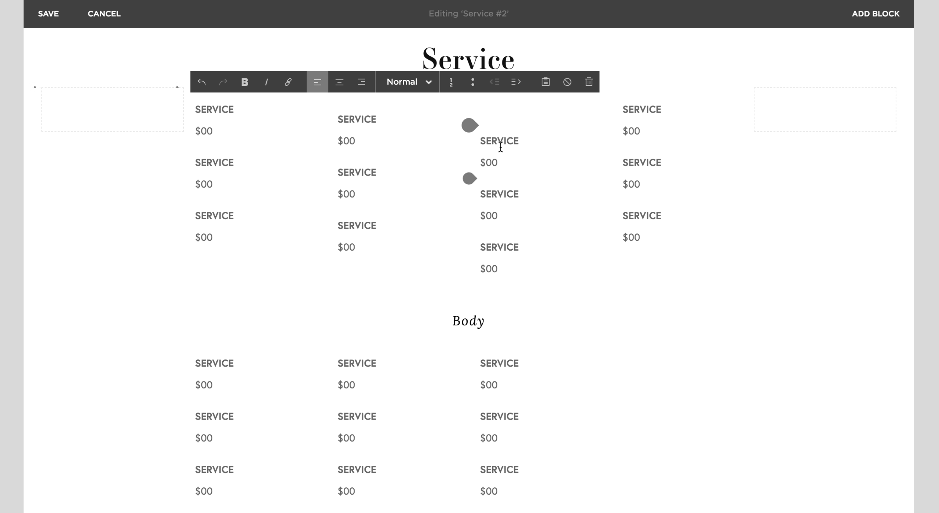
left_click(483, 140)
key("BackSpace")
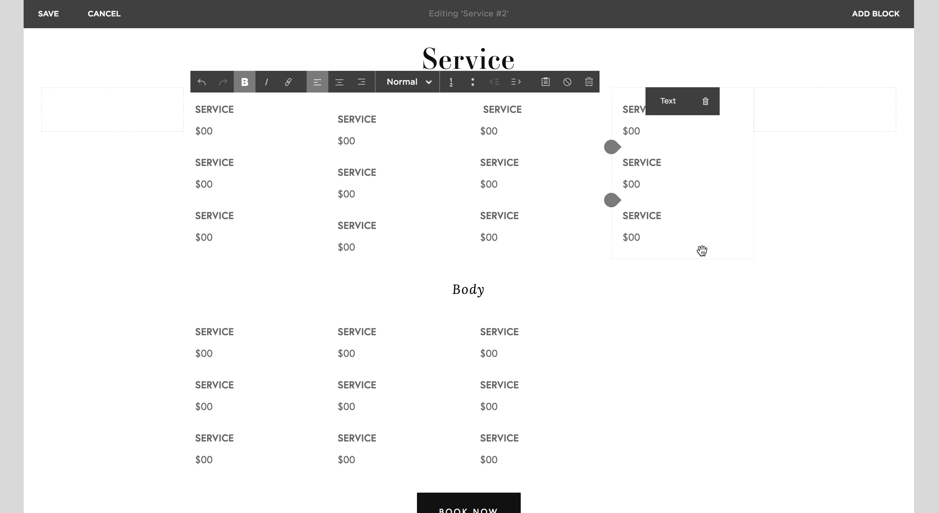
Add a text block above the third service column under "Body" and paste the SERVICE and $00 lines into it.
left_click(470, 310)
left_click(519, 200)
scroll(514, 191, "down", 5)
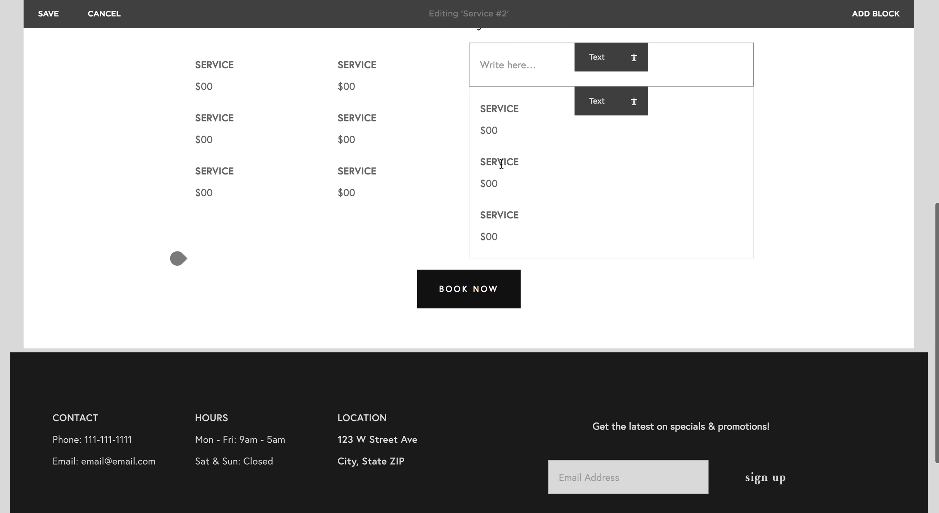
left_click(503, 68)
key("ctrl+v")
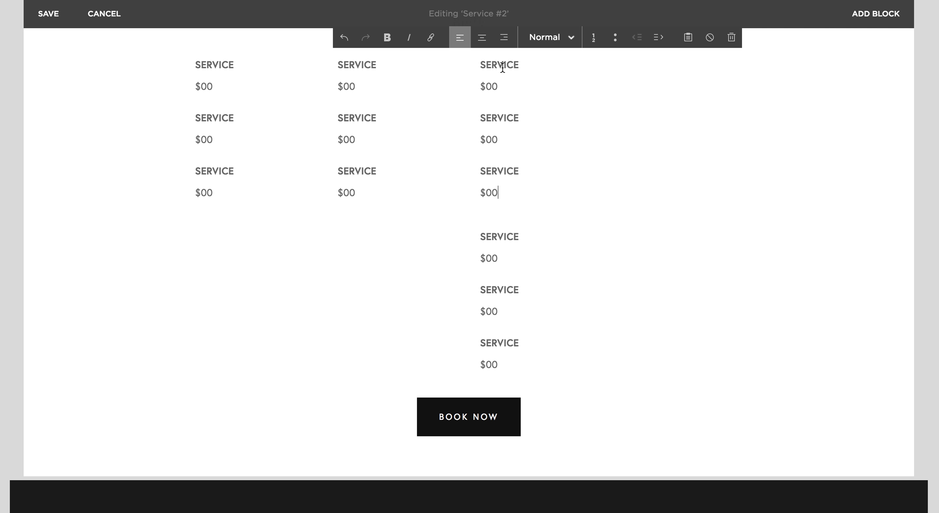
Move the extra SERVICE and $00 text block beside the third column as the fourth column under "Body".
scroll(501, 72, "up", 4)
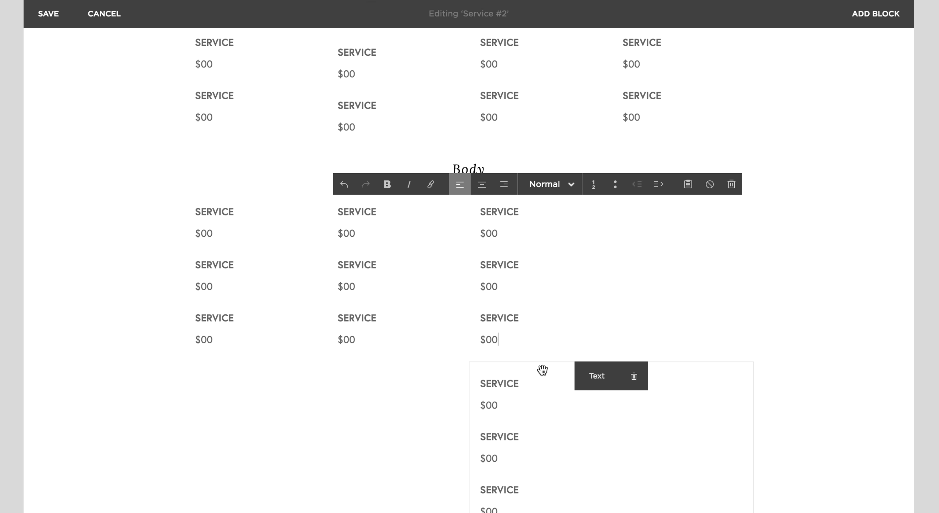
left_click_drag(658, 333, 741, 245)
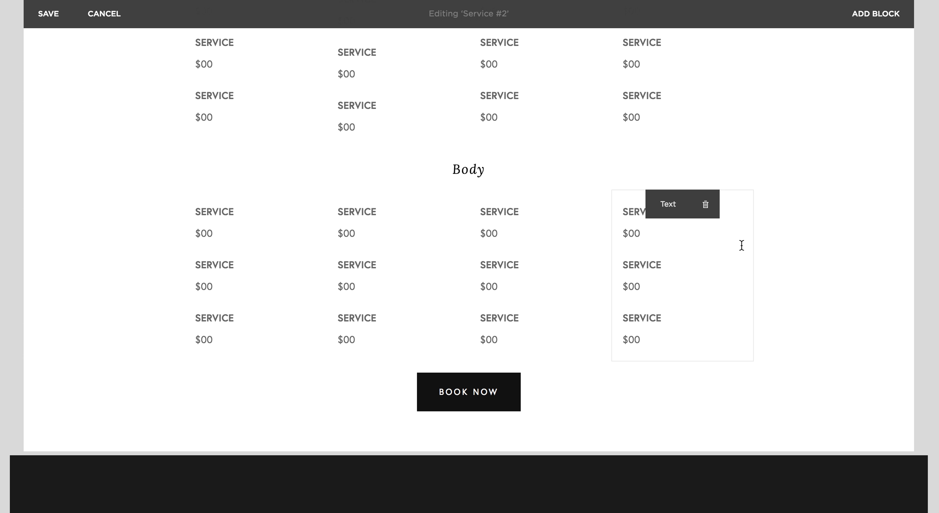
Insert a full-width text block between the "Service" title and the upper price list, and enter "Face" in it.
scroll(741, 246, "up", 4)
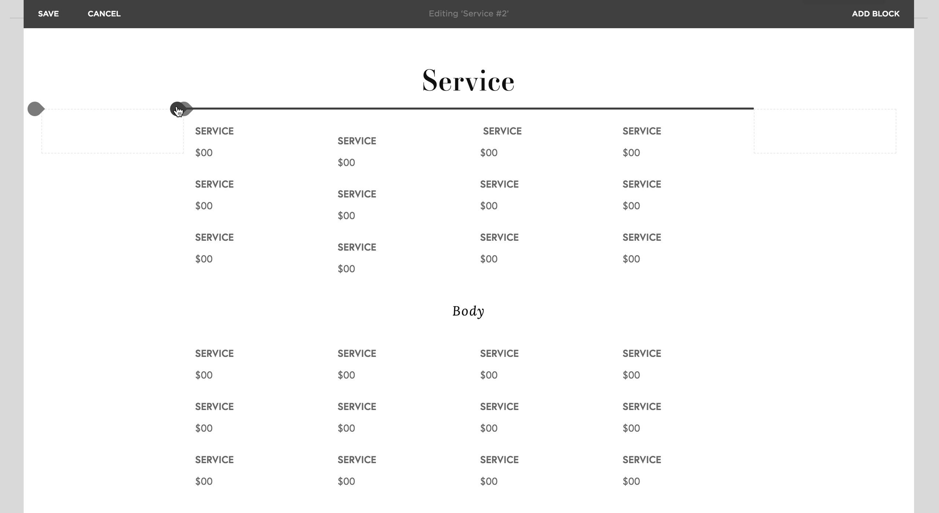
left_click(177, 110)
left_click(220, 75)
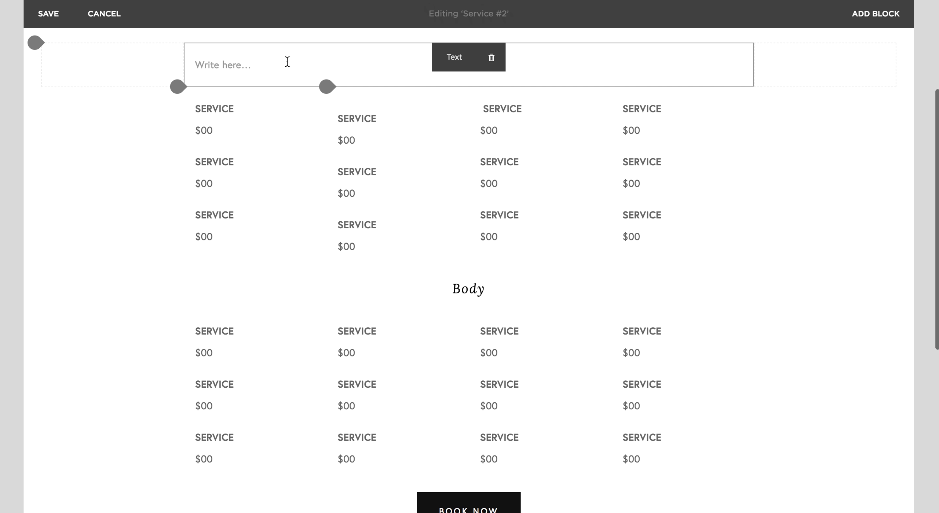
type("Fac")
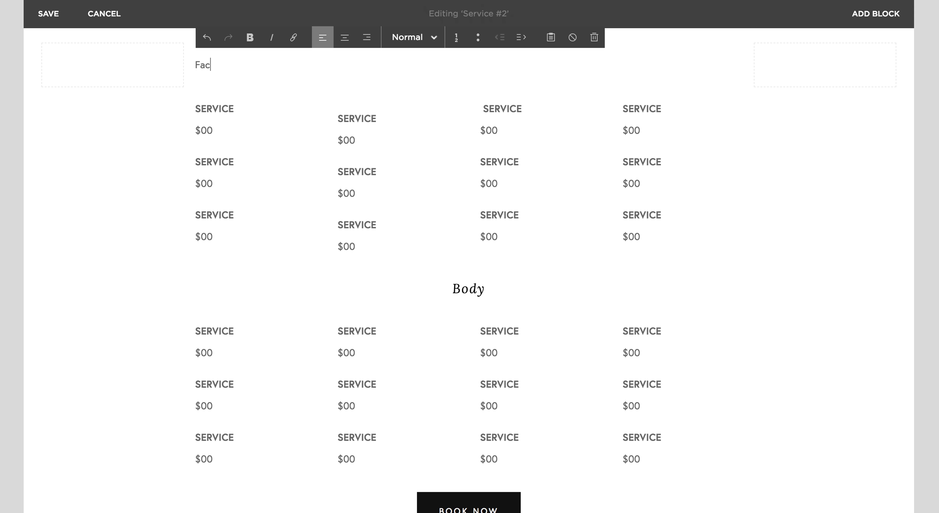
type("e")
Format the "Face" text as a centered Heading 2.
left_click_drag(222, 65, 154, 66)
left_click(410, 37)
left_click(402, 103)
left_click(349, 43)
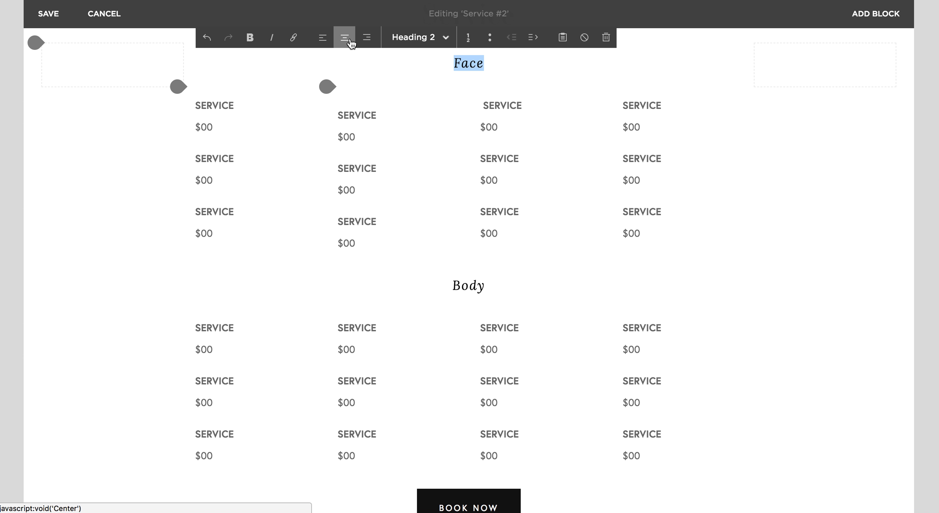
left_click(499, 59)
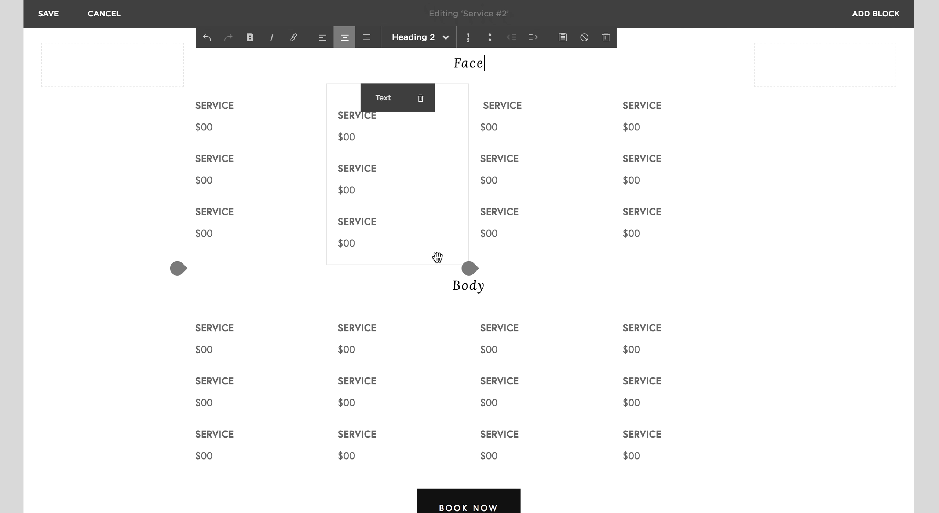
scroll(435, 258, "up", 2)
scroll(539, 400, "down", 5)
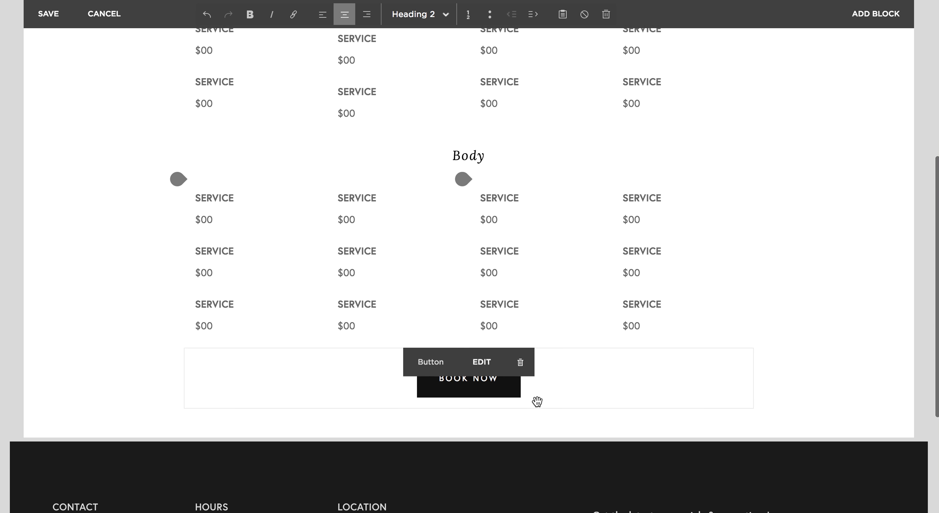
scroll(536, 316, "up", 4)
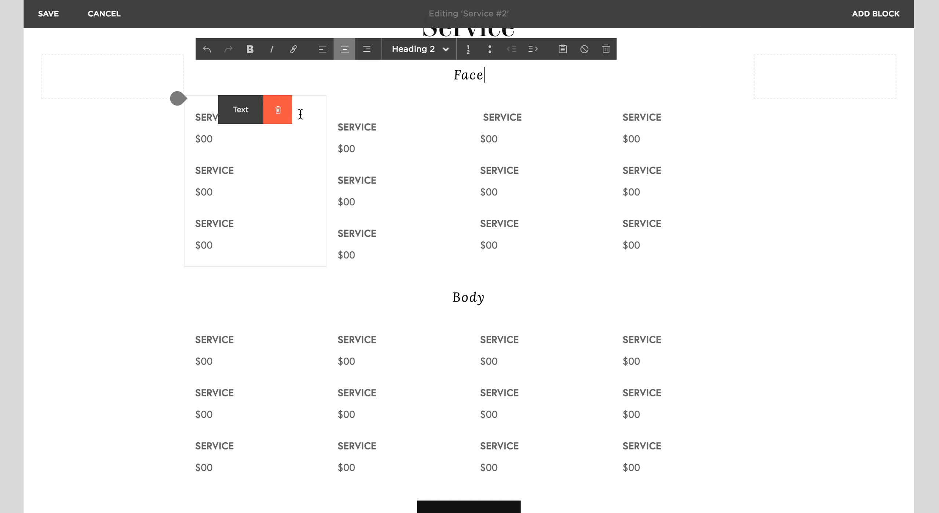
left_click(337, 125)
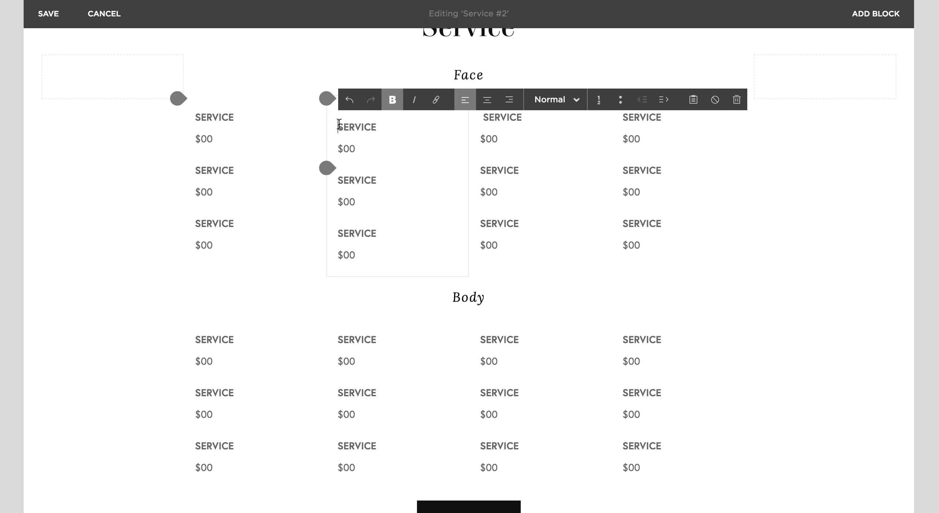
left_click(438, 139)
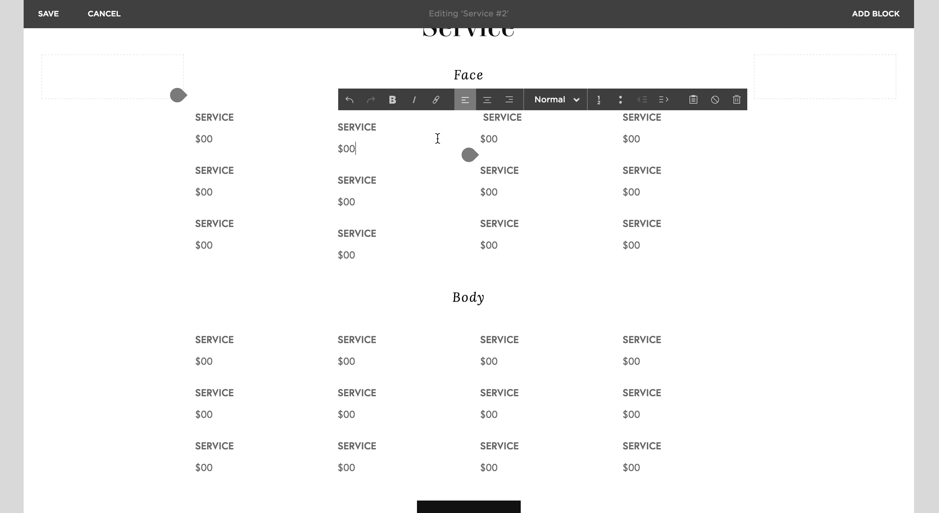
scroll(620, 247, "down", 1)
scroll(620, 247, "down", 2)
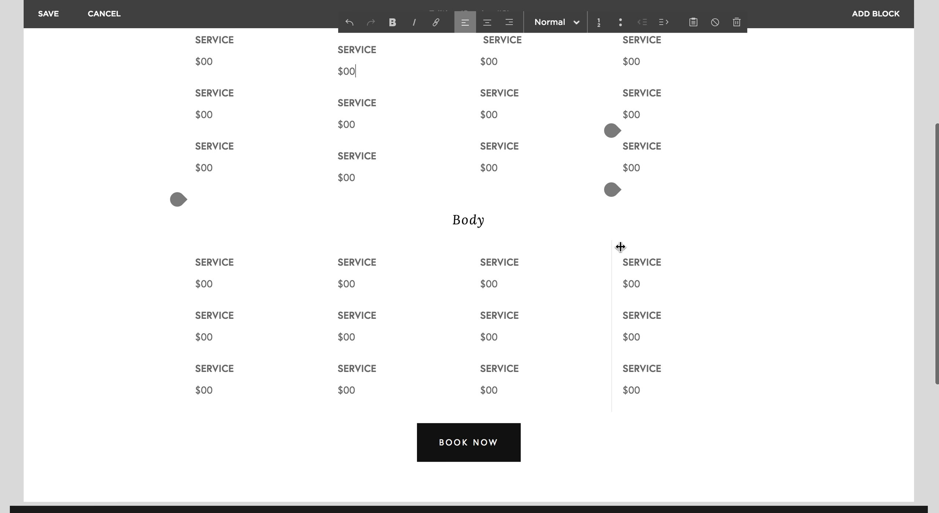
Add a bold "SERVICE" line at the end of the first column under "Body".
scroll(620, 246, "up", 2)
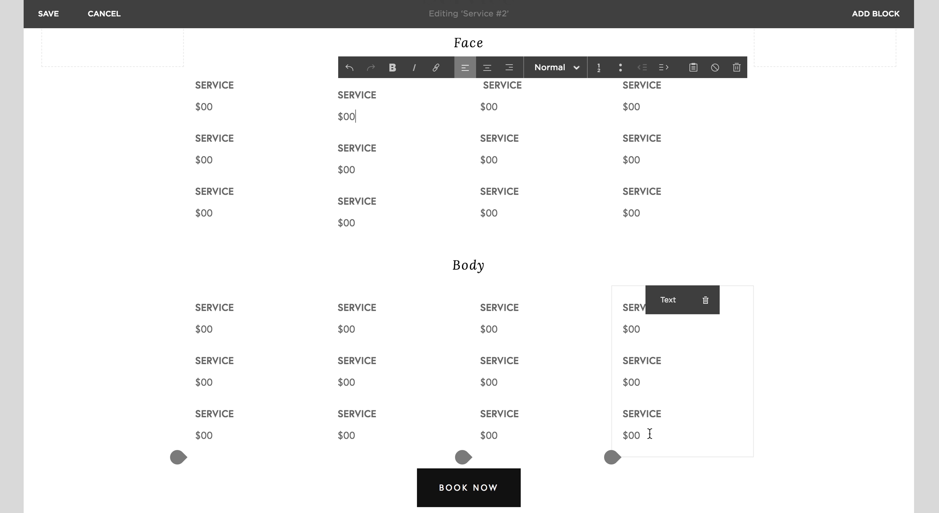
left_click(228, 440)
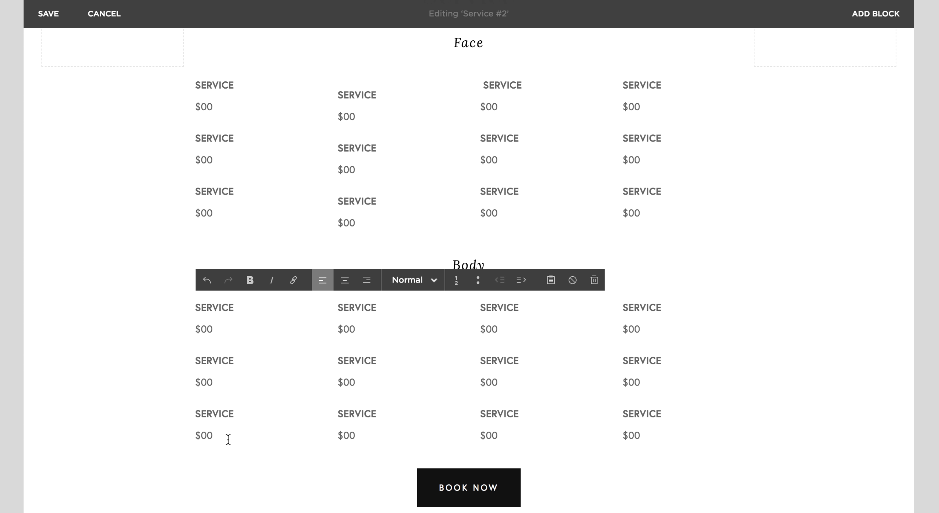
key("Return")
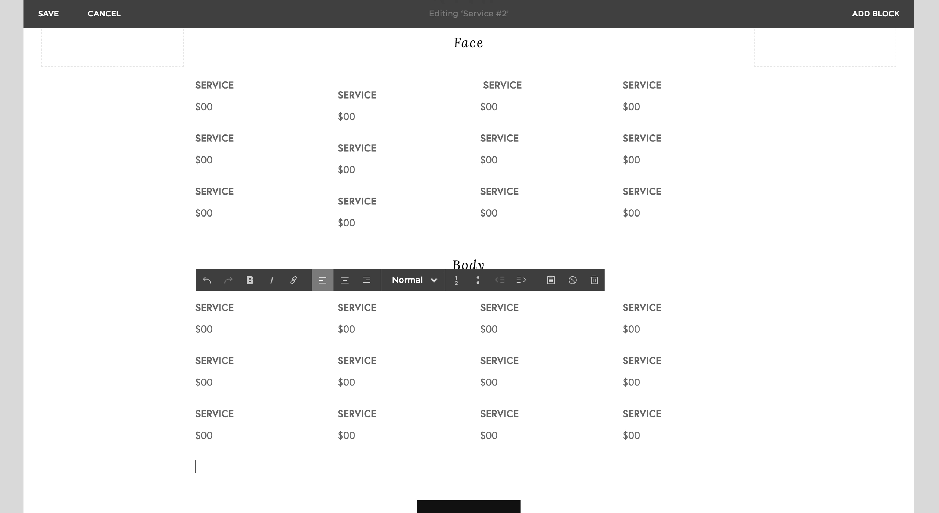
type("SE")
type("RIVE")
type("CE")
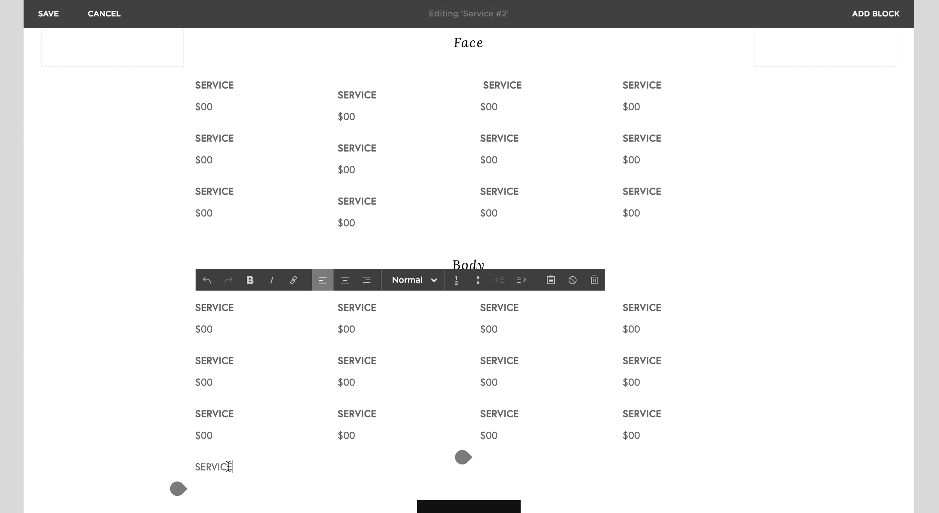
left_click_drag(231, 467, 192, 469)
left_click(248, 292)
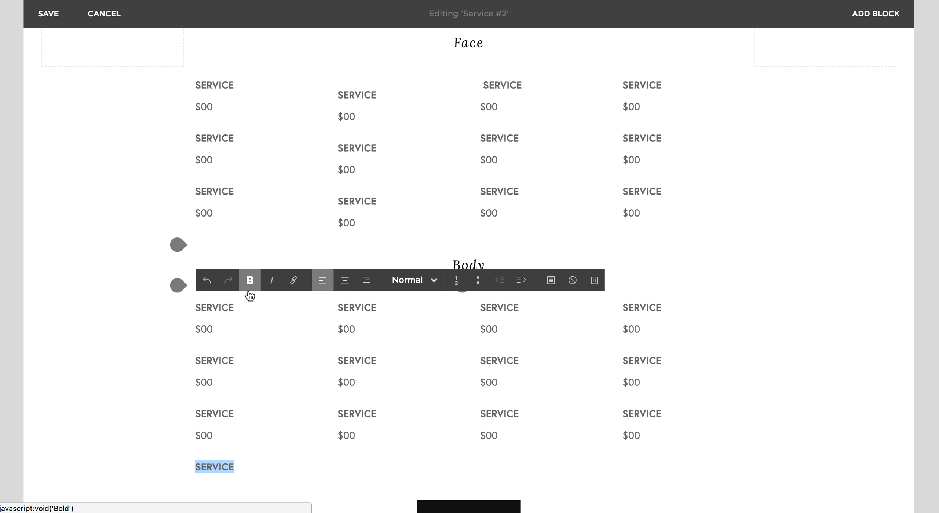
Add a non-bold "$00" price line directly below the new SERVICE line in the first "Body" column.
left_click(242, 468)
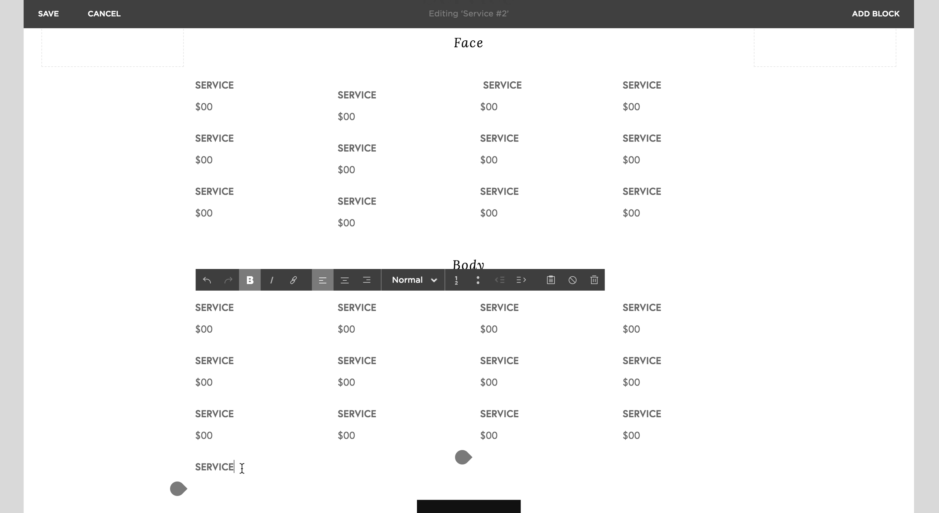
key("Return")
key("BackSpace")
key("Return")
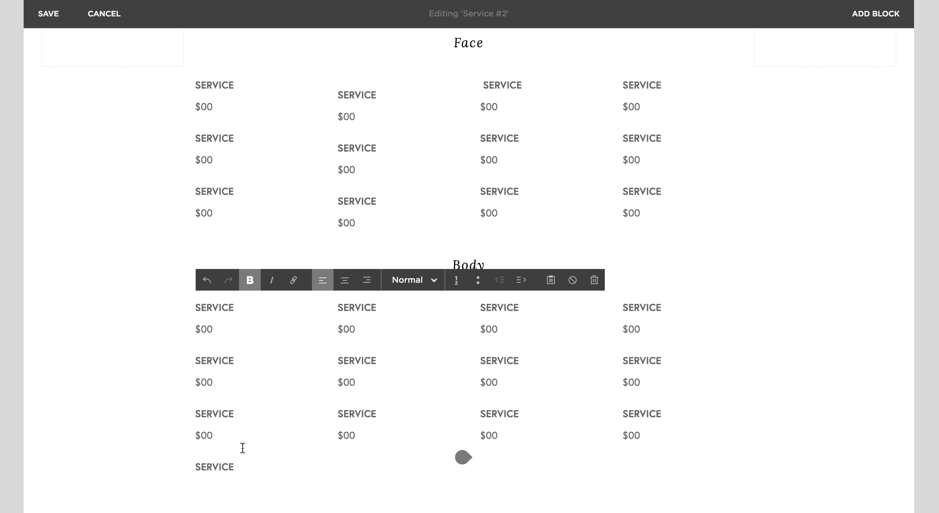
scroll(242, 449, "down", 2)
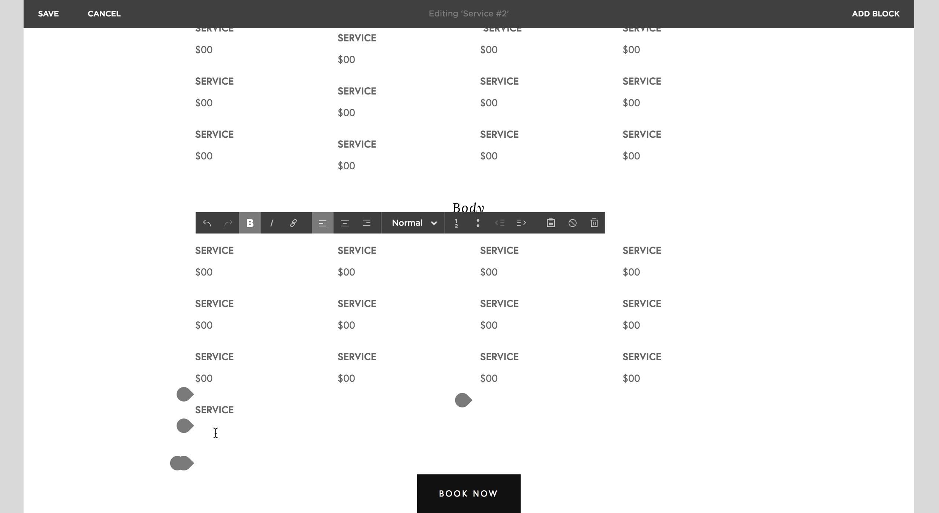
key("BackSpace")
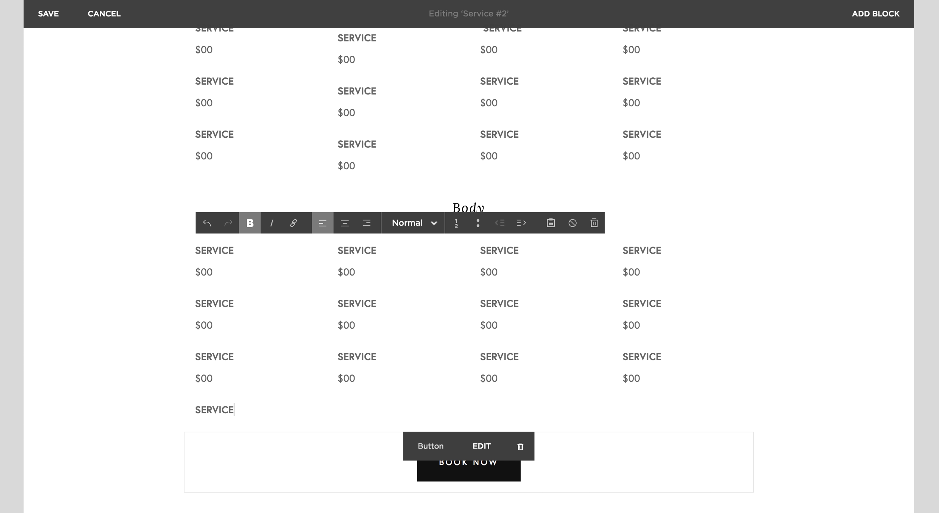
key("Return")
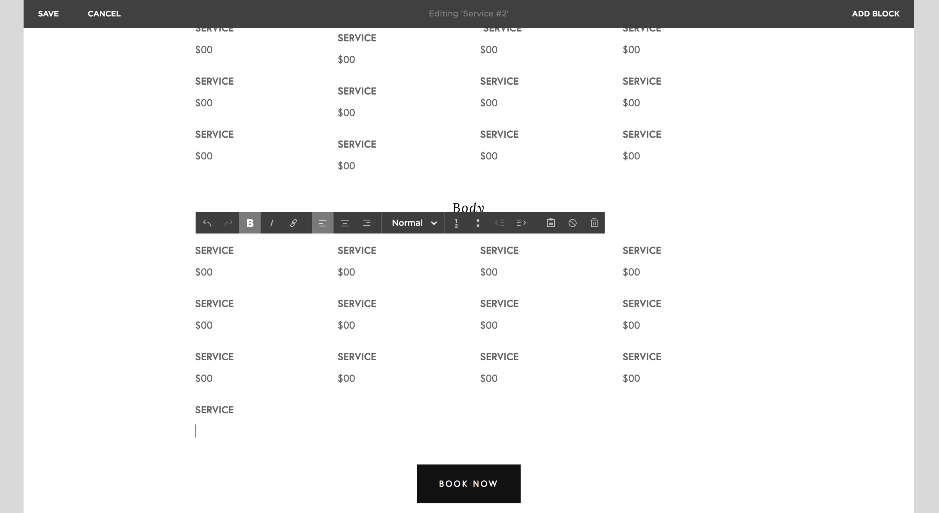
type("00")
left_click_drag(225, 432, 133, 431)
left_click(258, 224)
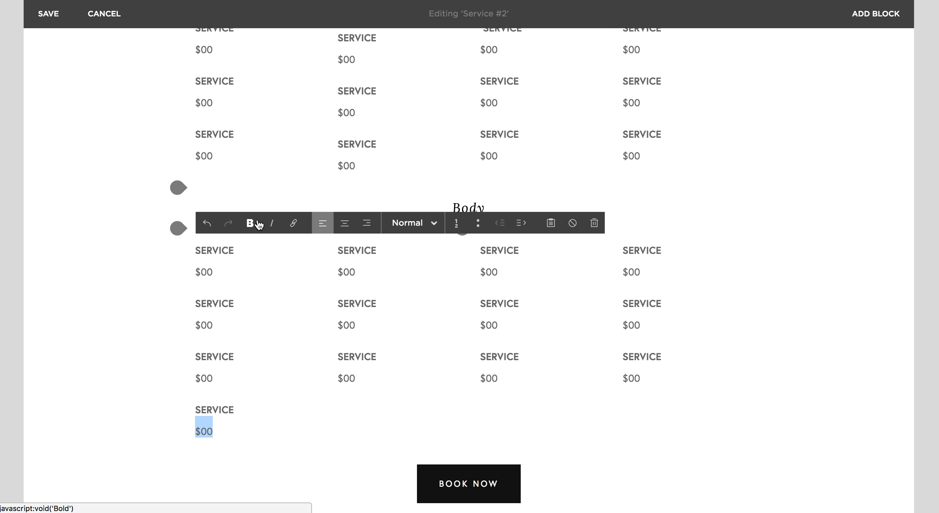
Delete the added fourth SERVICE and $00 entry from the first "Body" column.
left_click_drag(222, 429, 183, 411)
key("BackSpace")
key("BackSpace")
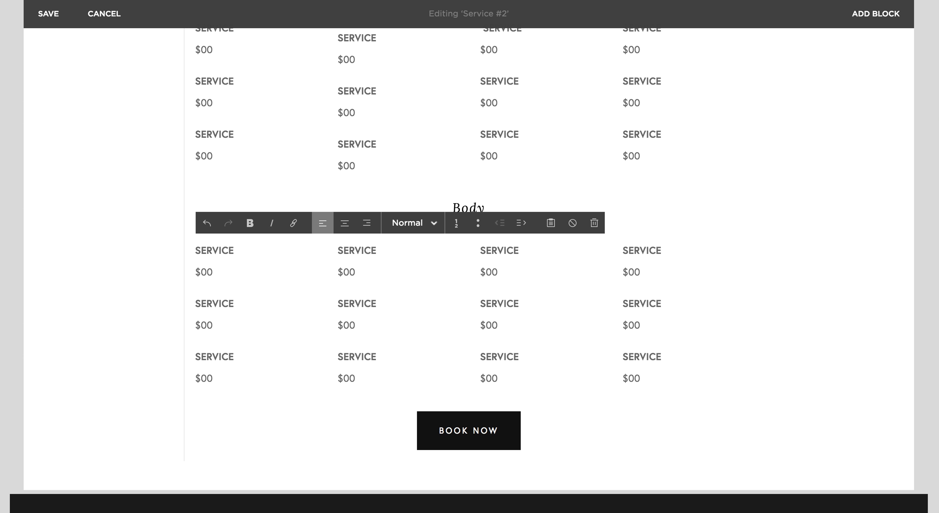
Insert a text block above the BOOK NOW button, enter "Heading 1" and format it as Heading 1.
scroll(687, 383, "down", 5)
scroll(688, 384, "up", 2)
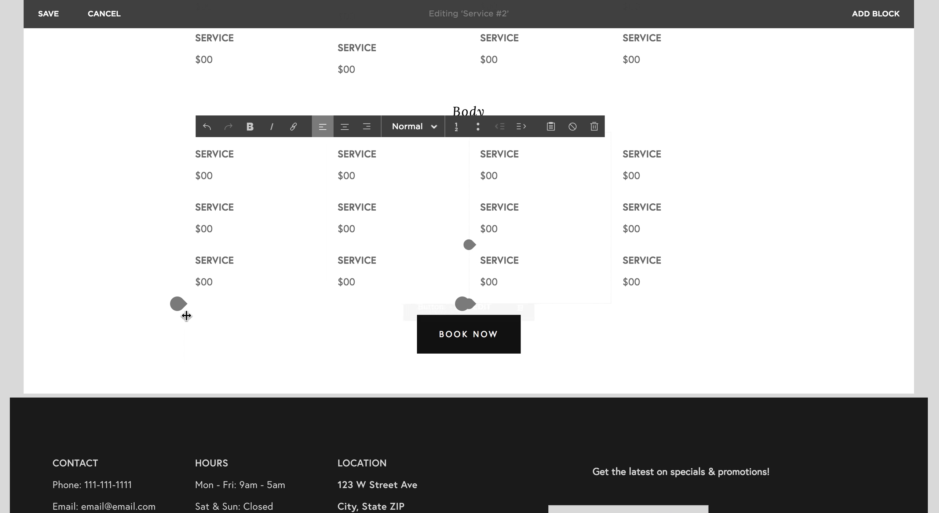
left_click(178, 306)
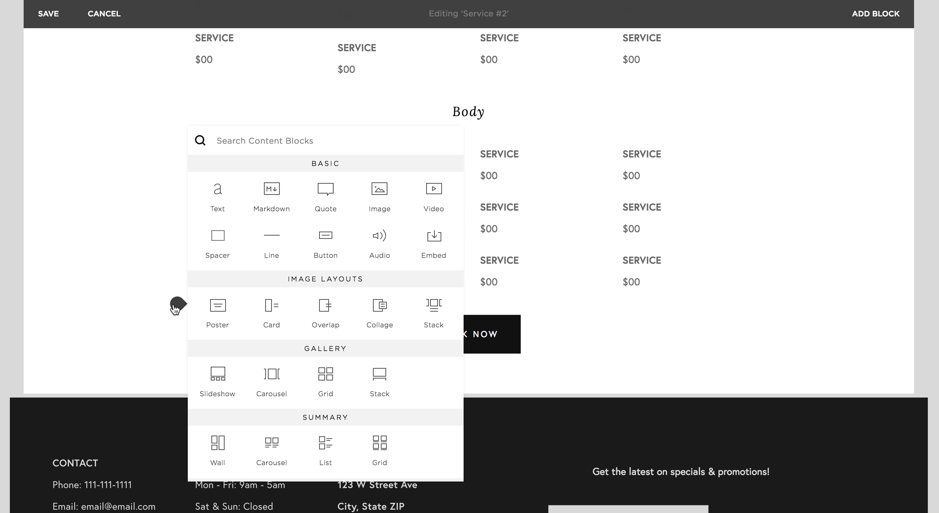
left_click(230, 202)
scroll(230, 200, "down", 5)
left_click(251, 150)
type("Heading 1")
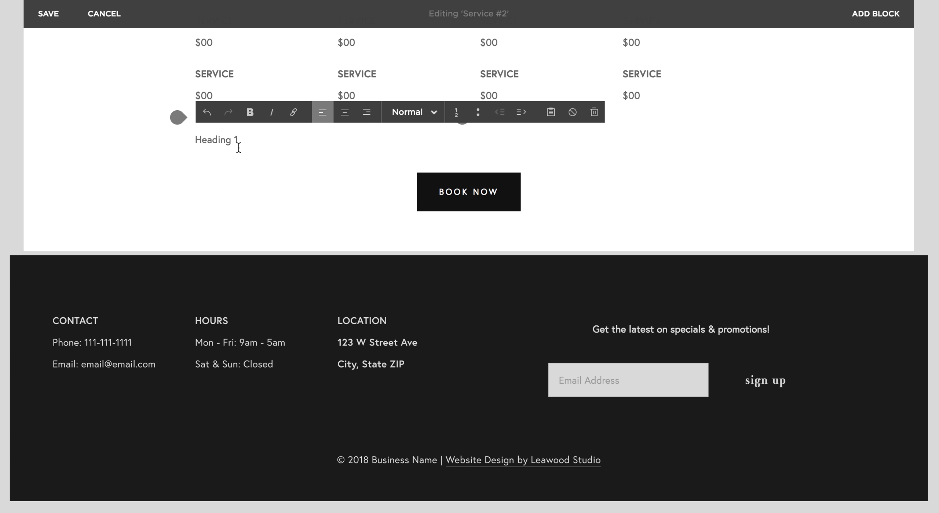
left_click_drag(236, 147, 115, 143)
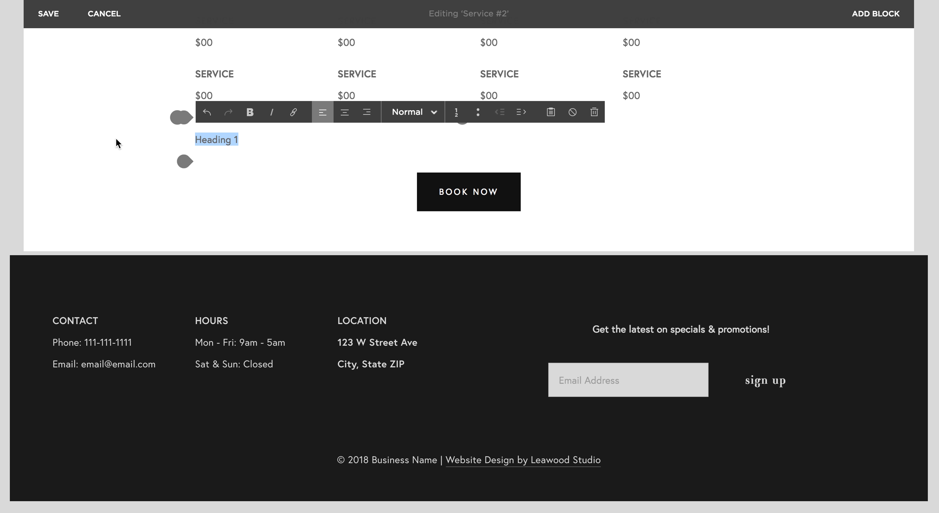
left_click(424, 112)
left_click(409, 150)
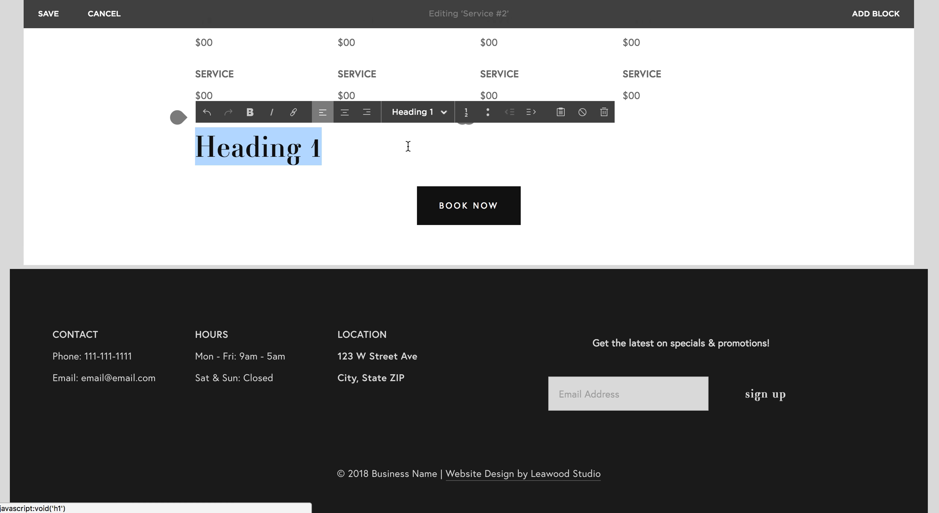
Add a line reading "fdsdkfbsj" below the "Heading 1" text and format it as Heading 2.
left_click(348, 151)
key("Return")
type("fisdkafbjad")
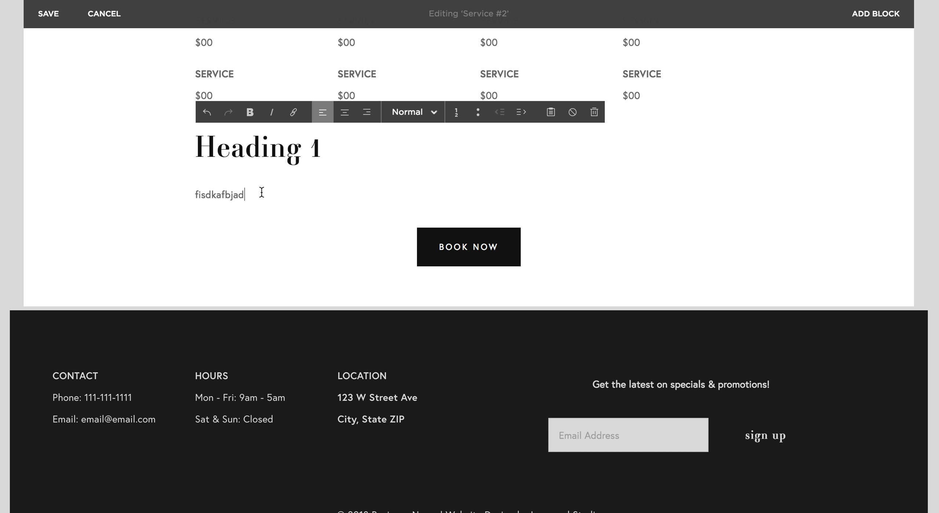
left_click_drag(247, 199, 172, 203)
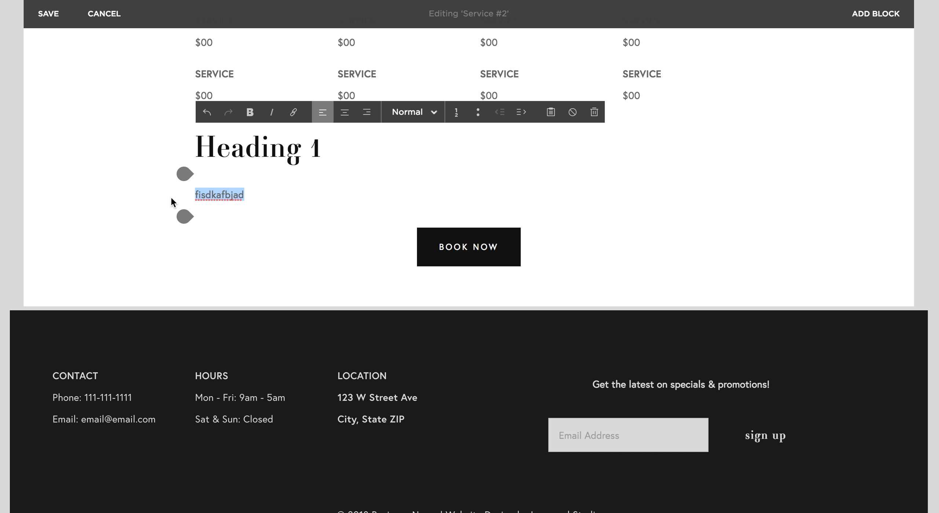
type("fdsdkfbsj")
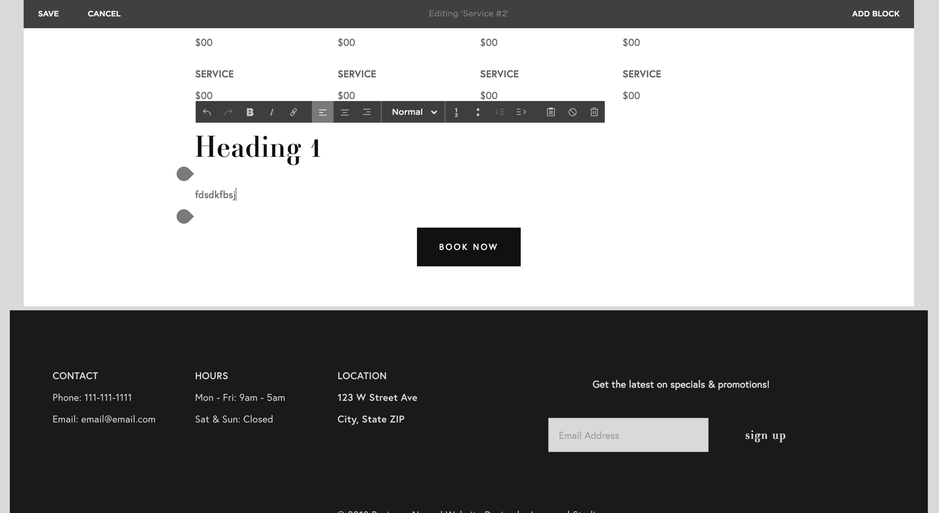
left_click_drag(243, 194, 168, 196)
left_click(404, 112)
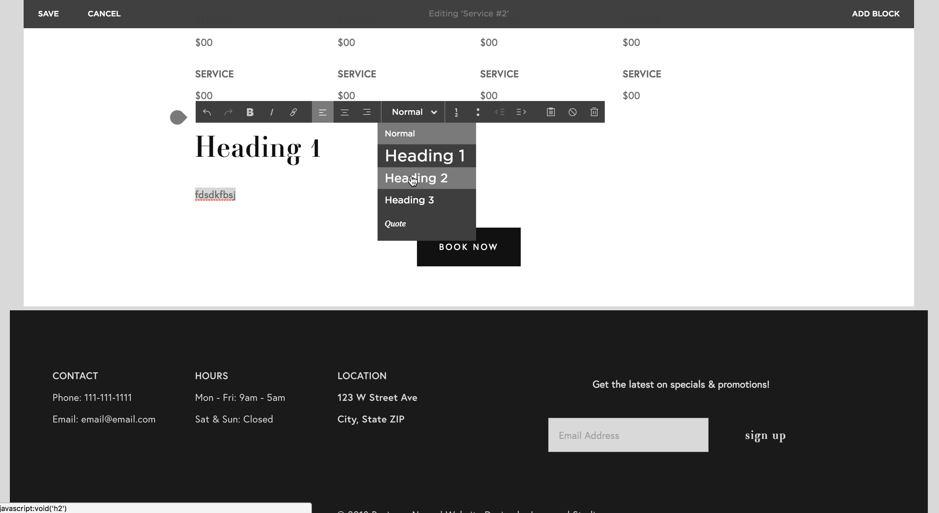
left_click(415, 178)
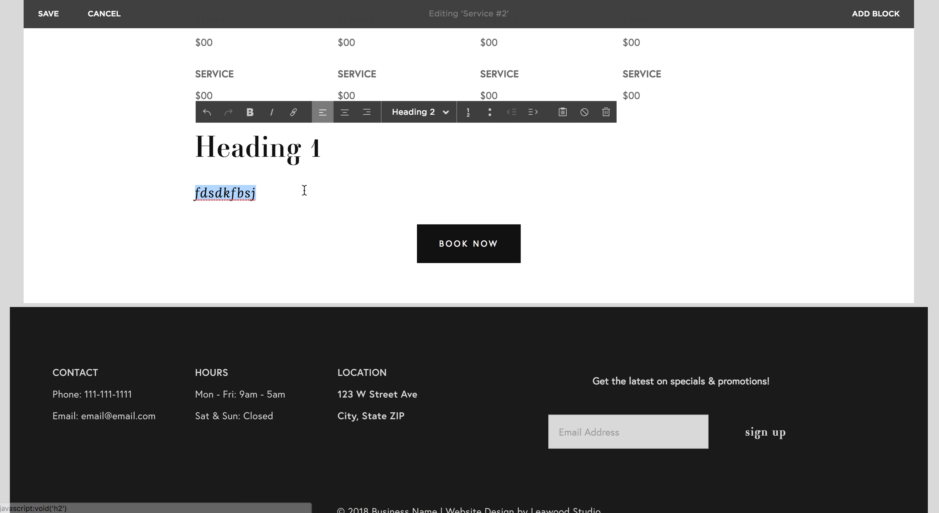
Add another Heading 2 line reading "fbiskdfjsd" below the "fdsdkfbsj" line.
left_click(270, 193)
key("Return")
type("fbiskdfj")
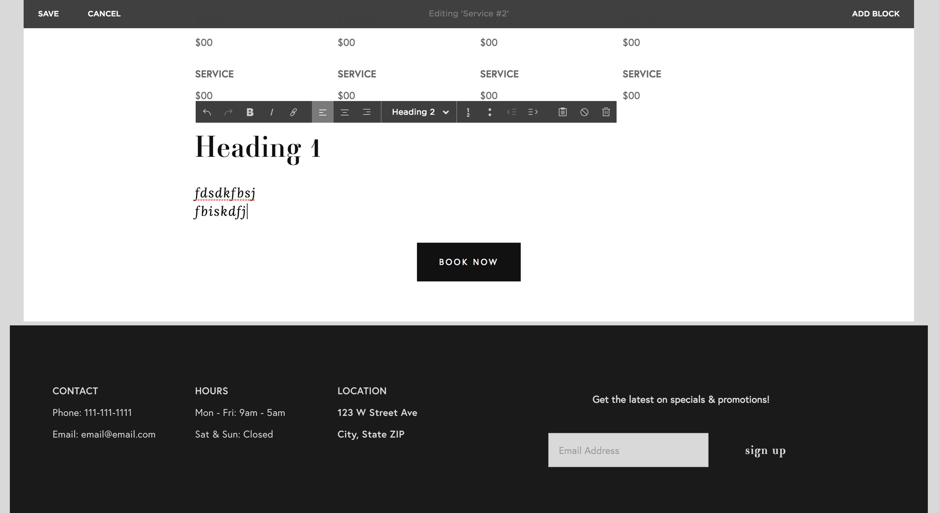
type("sd")
Clear the sample heading lines and delete the emptied text block above the BOOK NOW button.
left_click_drag(273, 210, 181, 143)
key("BackSpace")
key("BackSpace")
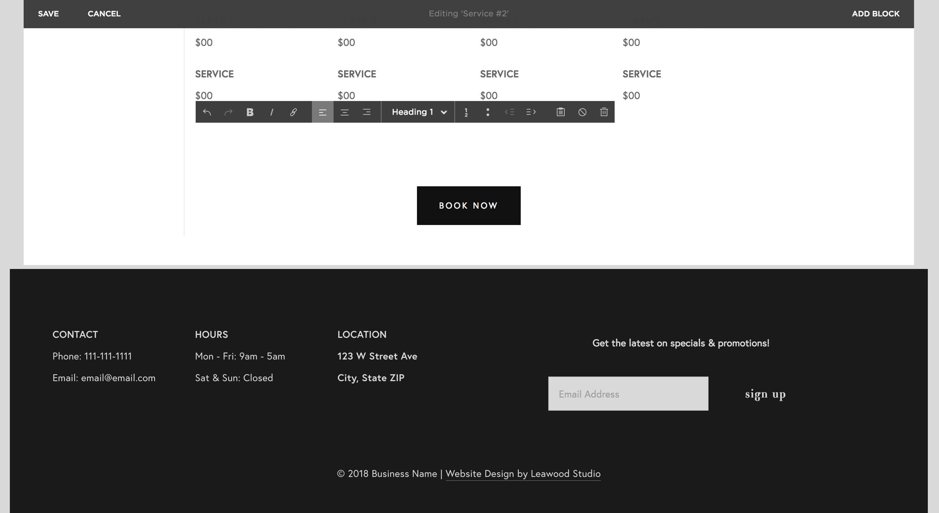
left_click(676, 184)
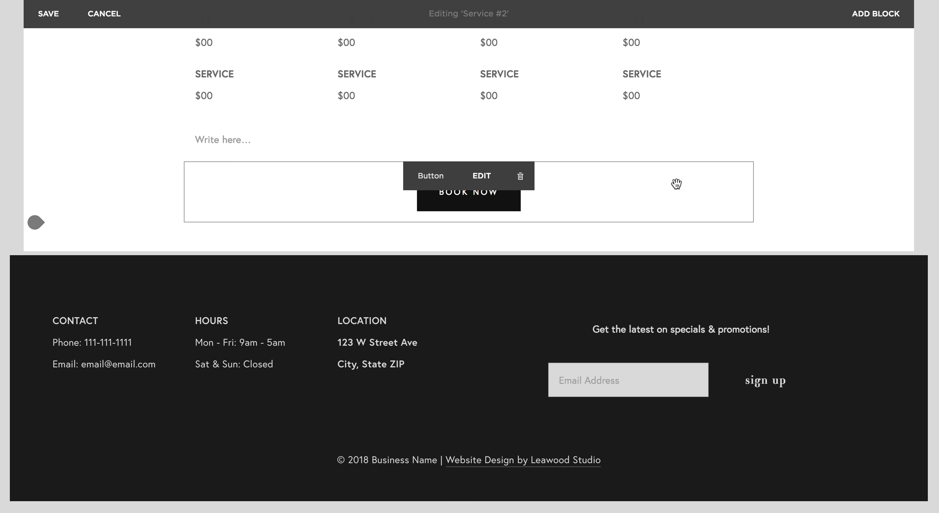
scroll(652, 180, "up", 1)
left_click(480, 176)
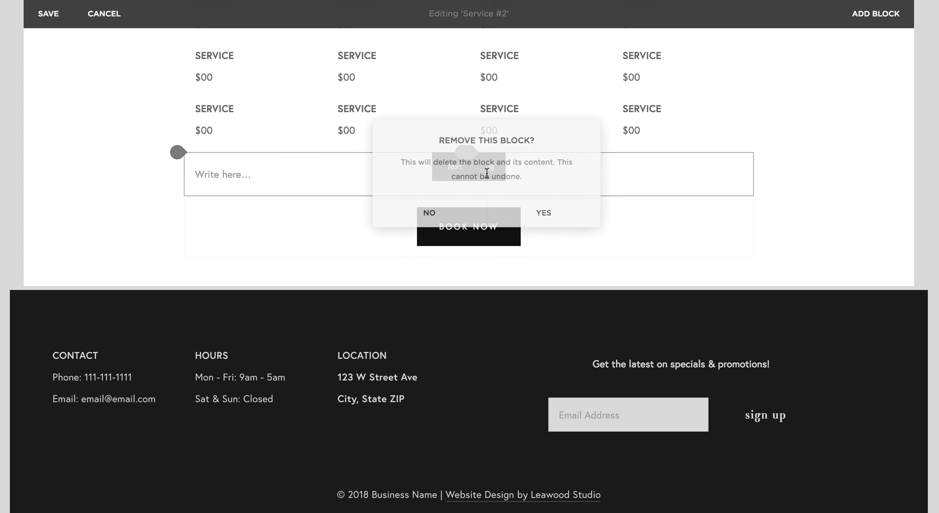
left_click(560, 217)
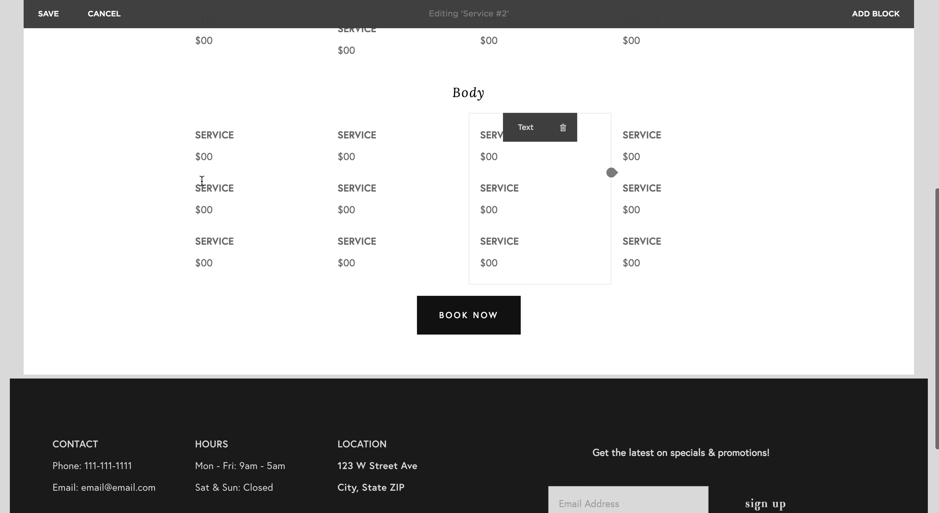
Save the edits to the Service #2 page.
scroll(404, 176, "up", 3)
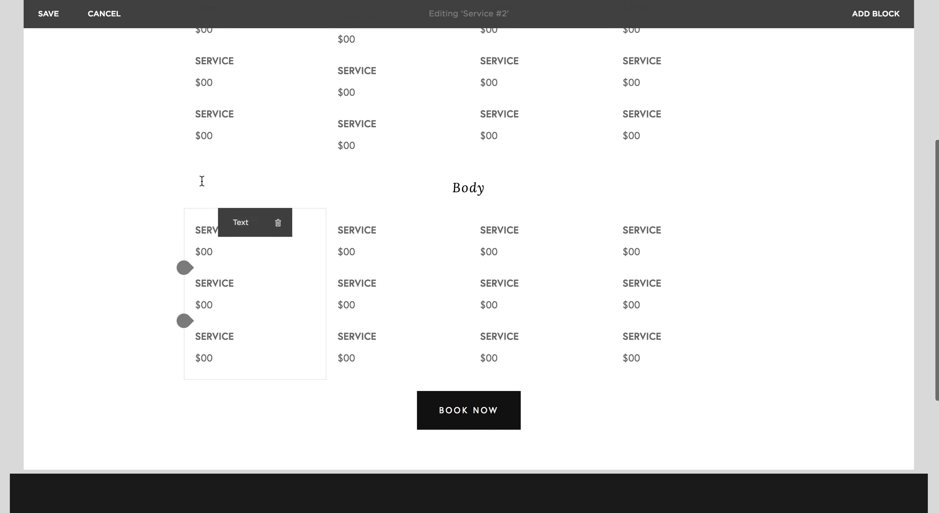
left_click(49, 11)
scroll(544, 203, "up", 7)
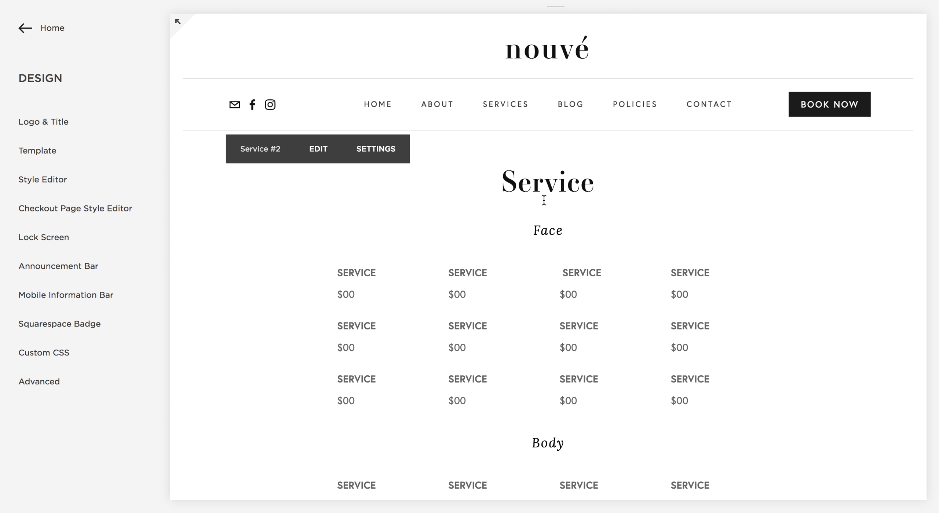
Go from the design settings to the site's page list and open the Service #1 page.
left_click(20, 37)
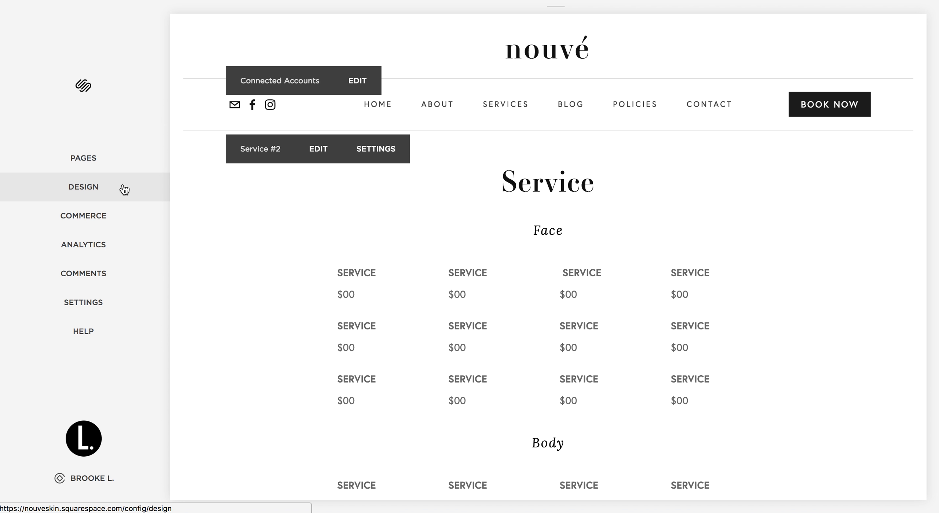
left_click(124, 167)
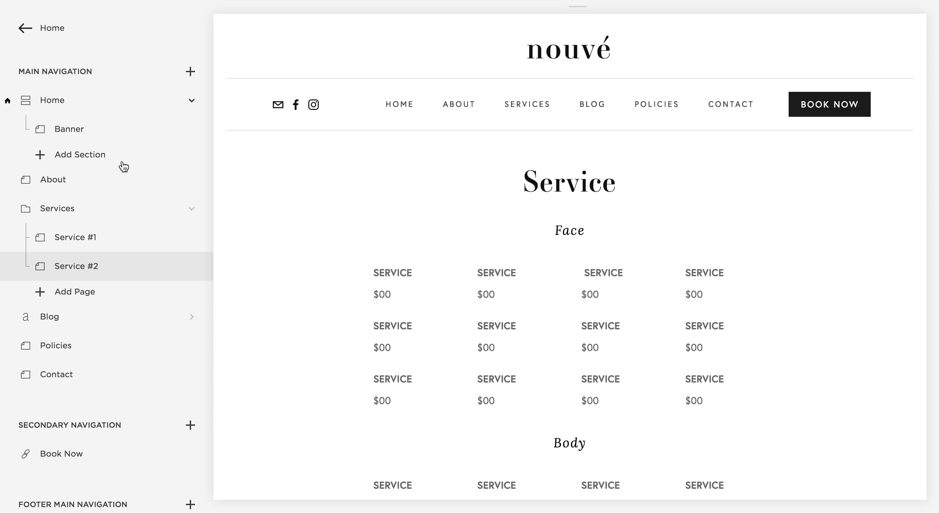
left_click(101, 242)
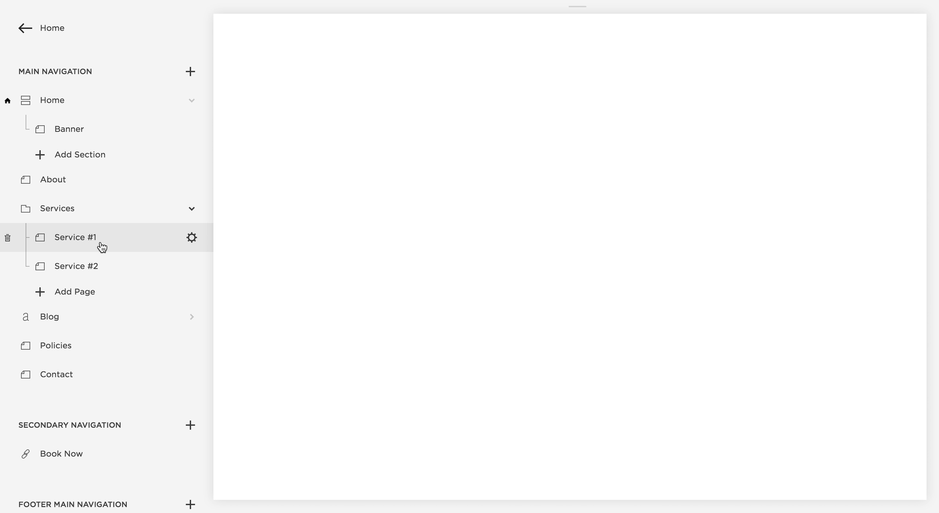
scroll(449, 364, "down", 5)
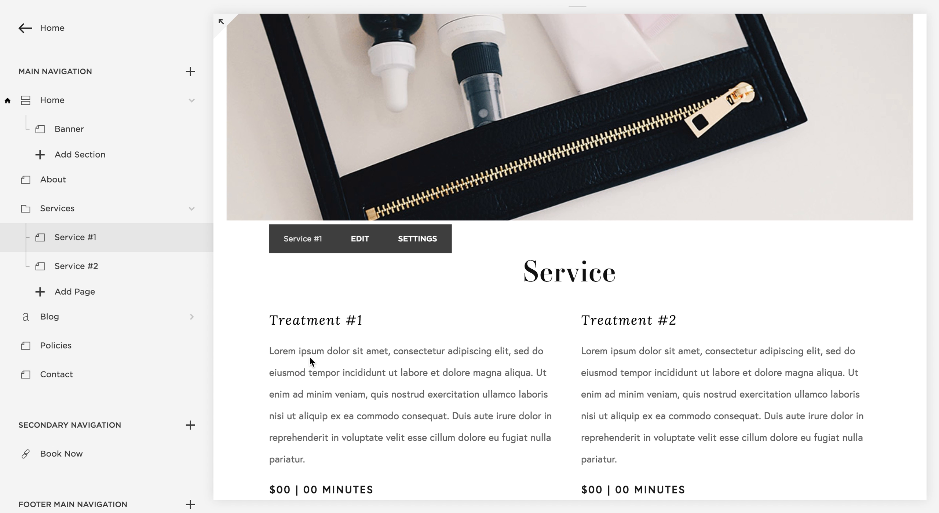
Examine the Service #1 page settings down to the Duplicate Page control, then save and close them.
mouse_move(194, 240)
left_click(192, 238)
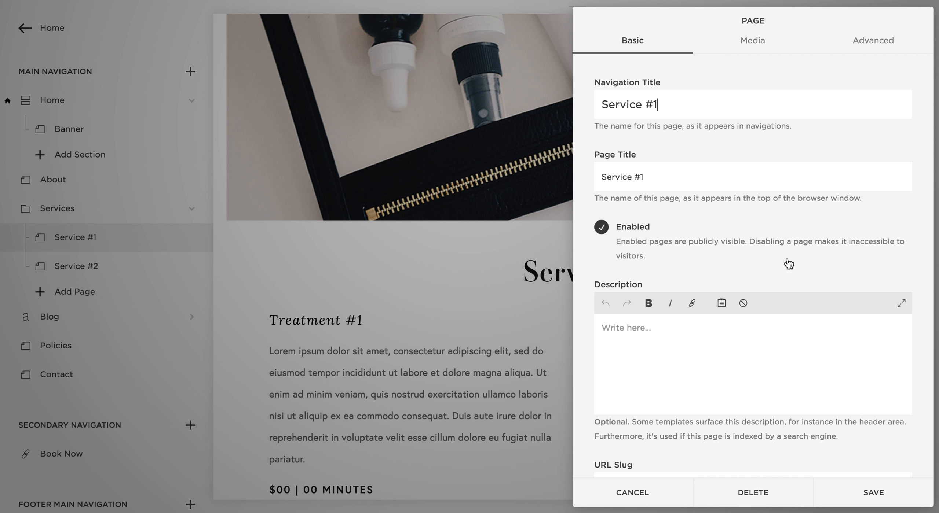
scroll(727, 262, "down", 8)
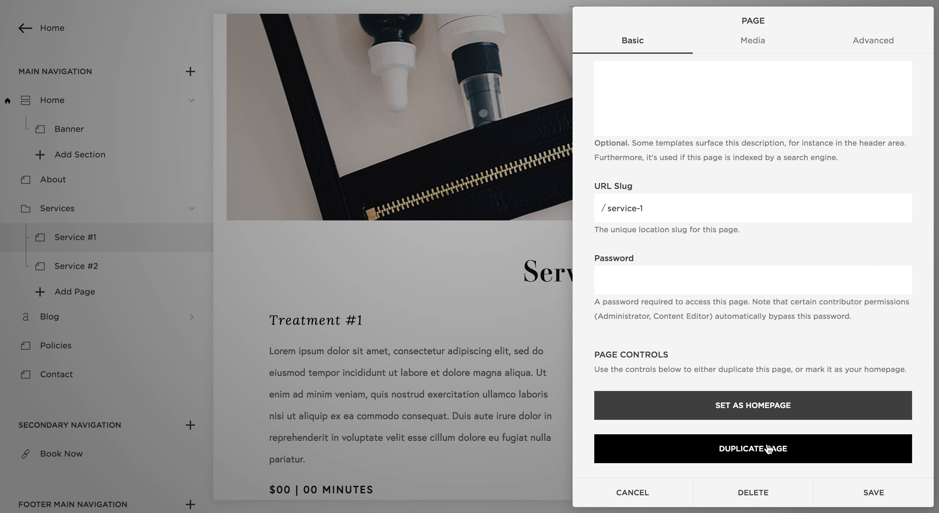
left_click(875, 493)
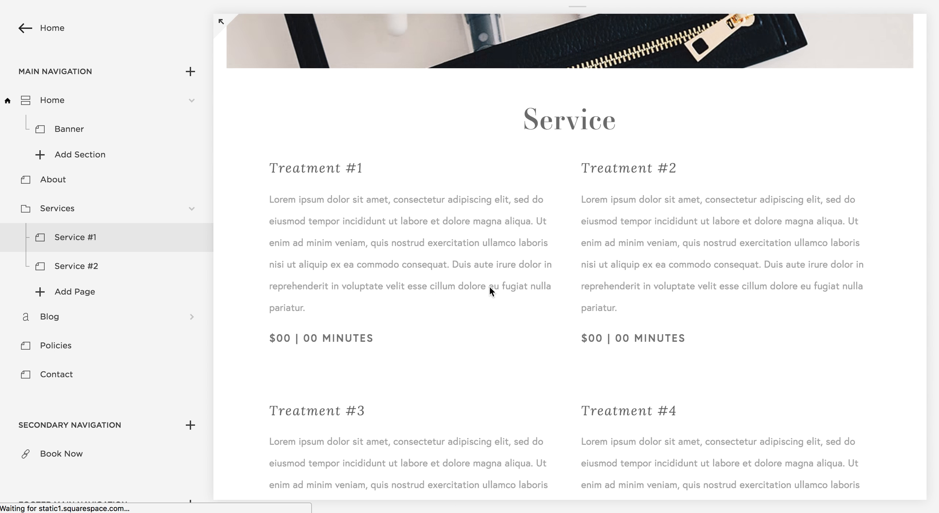
scroll(669, 235, "down", 10)
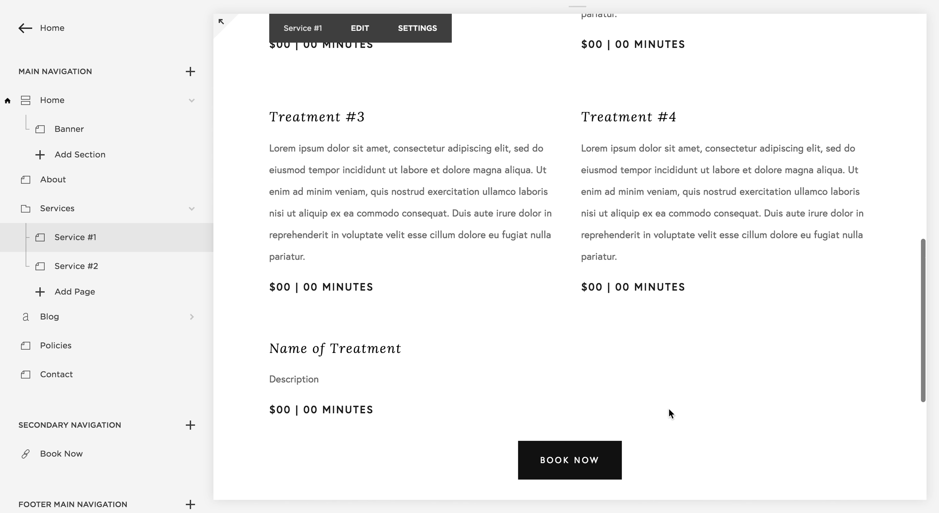
scroll(635, 336, "up", 12)
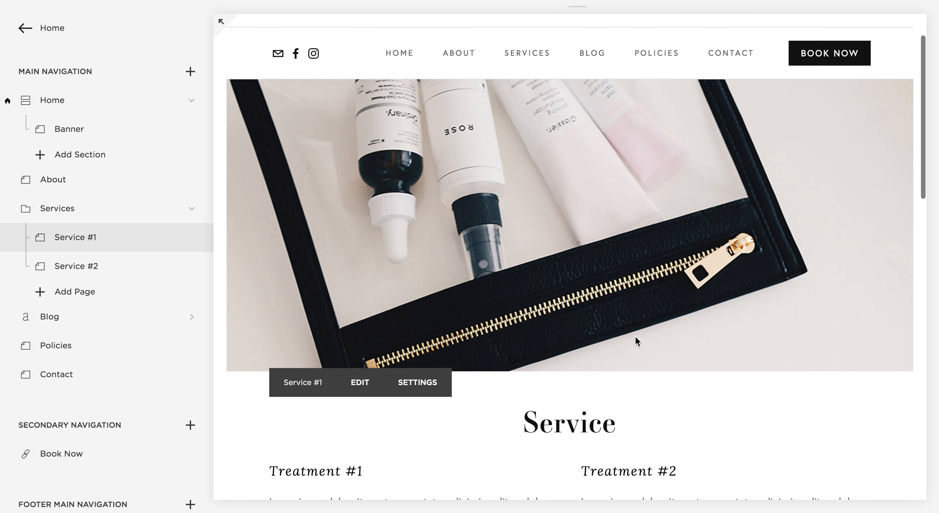
scroll(634, 335, "down", 3)
scroll(634, 335, "down", 3)
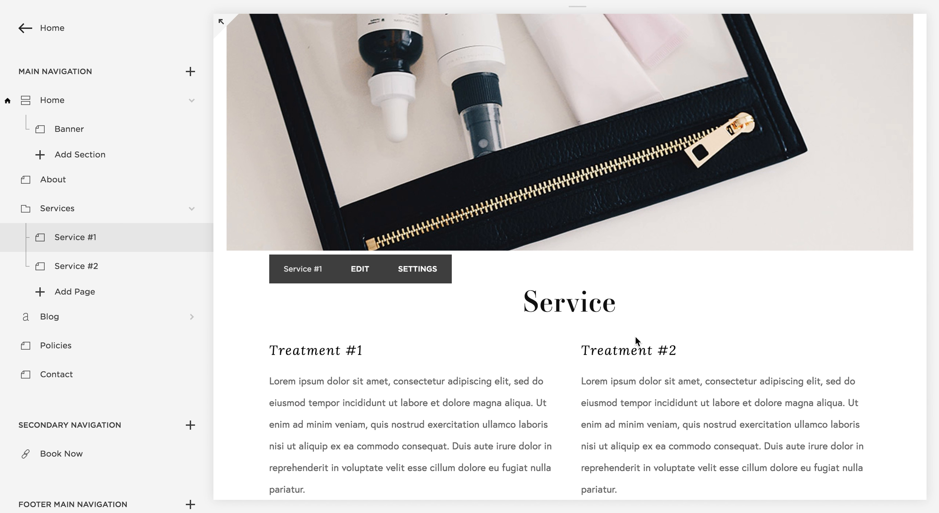
mouse_move(178, 269)
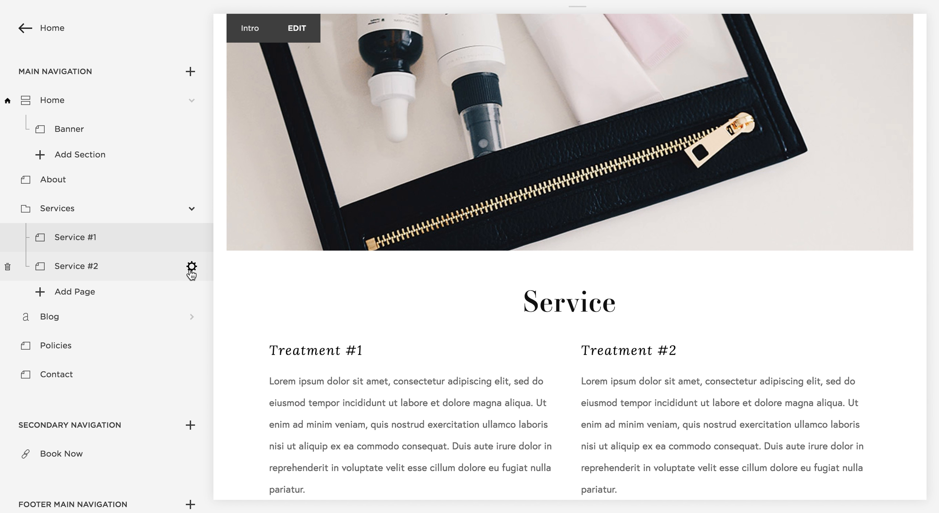